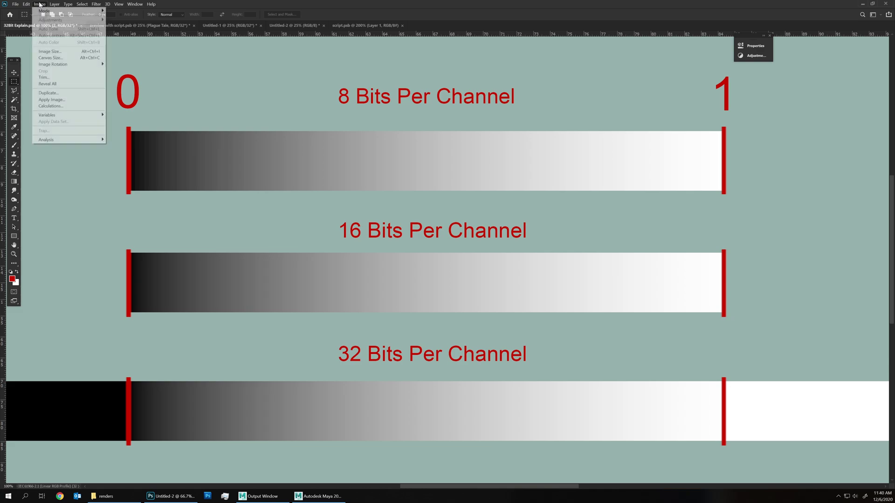
Step: Review the available bits-per-channel modes and reveal the tick marks across the 8-bit gradient
mouse_move(43, 12)
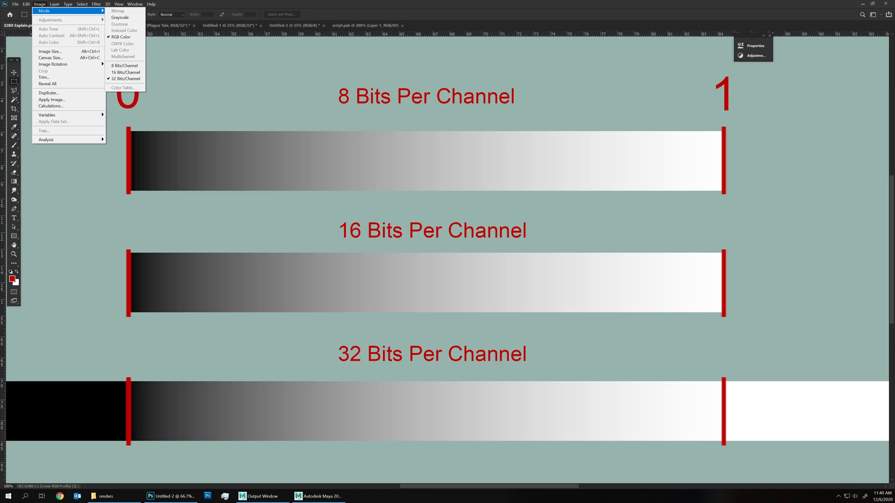
left_click(508, 323)
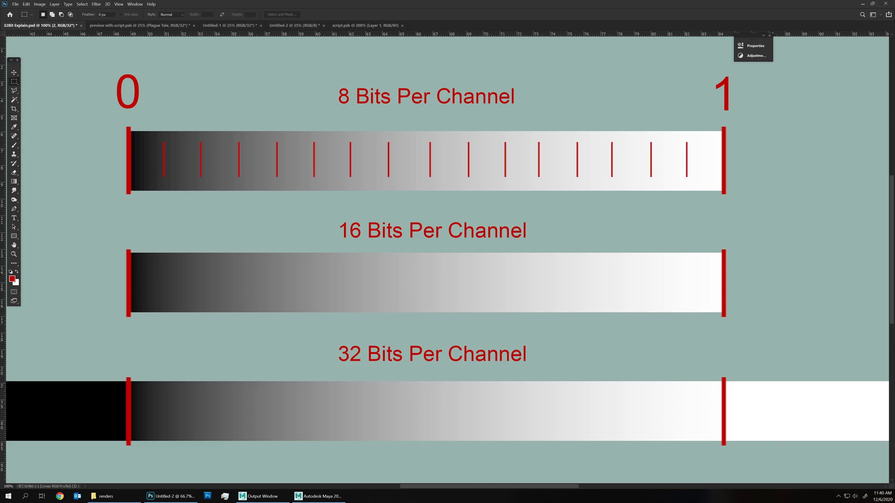
key("ctrl+shift+z")
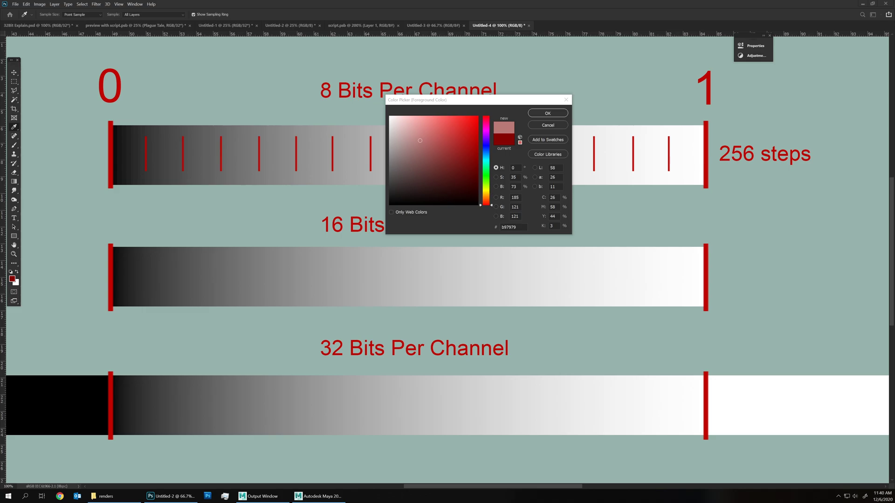
Step: Sample a pale red in the foreground Color Picker and show the tick marks and step label on the 16-bit gradient
mouse_move(416, 162)
left_mouse_down()
mouse_move(422, 180)
mouse_move(445, 188)
mouse_move(413, 190)
mouse_move(439, 183)
mouse_move(410, 117)
mouse_move(419, 196)
mouse_move(407, 115)
mouse_move(445, 159)
mouse_move(433, 187)
mouse_move(418, 132)
mouse_move(417, 202)
mouse_move(405, 98)
mouse_move(389, 109)
left_mouse_up()
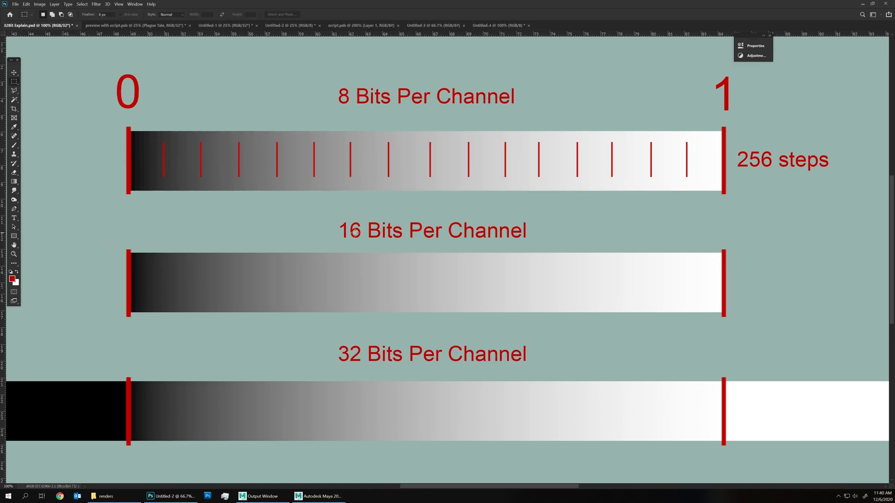
key("alt+]")
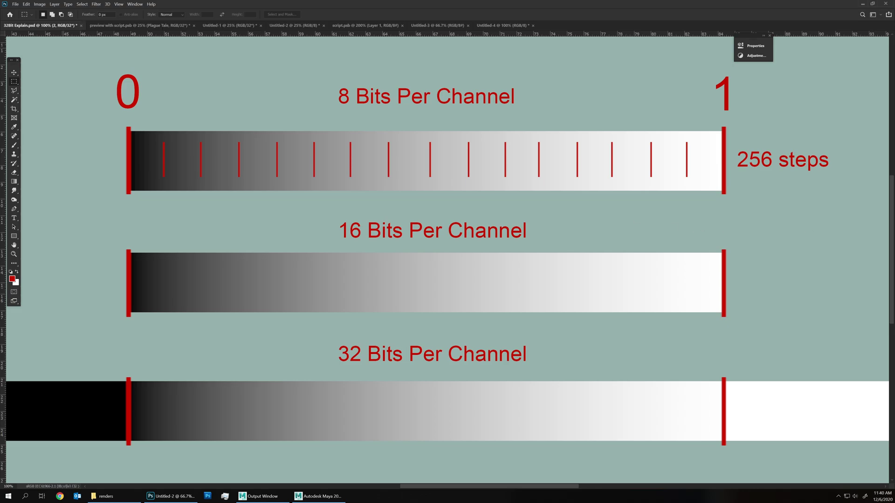
key("ctrl+comma")
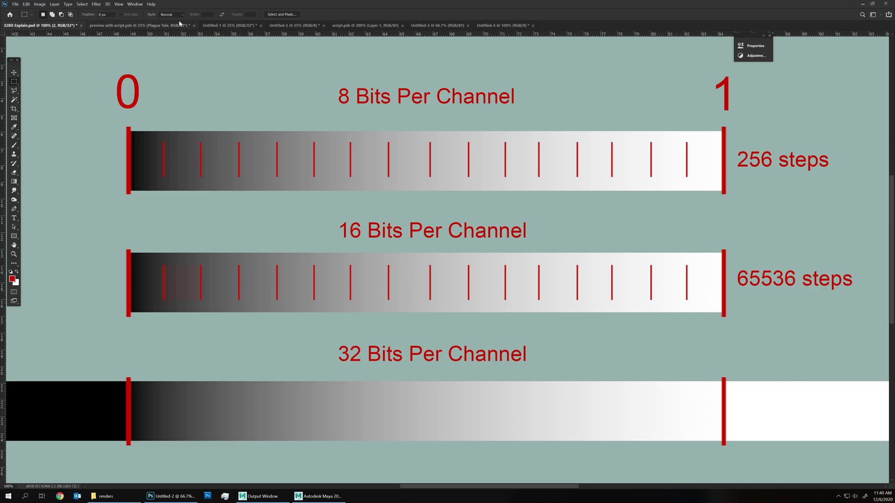
Step: Bring up an Exposure adjustment layer over the gradients and try exposures of about -2.61 and +3.67
left_click(755, 46)
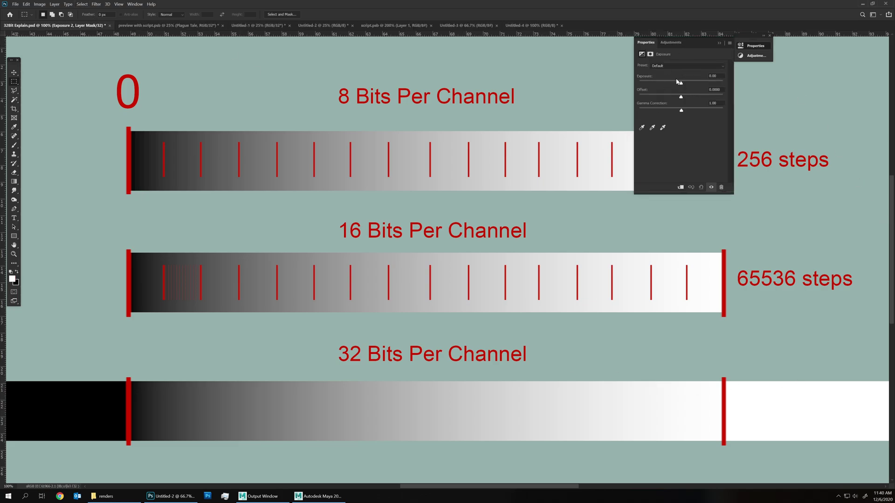
mouse_move(680, 84)
left_mouse_down()
mouse_move(664, 83)
mouse_move(688, 85)
mouse_move(665, 84)
left_mouse_up()
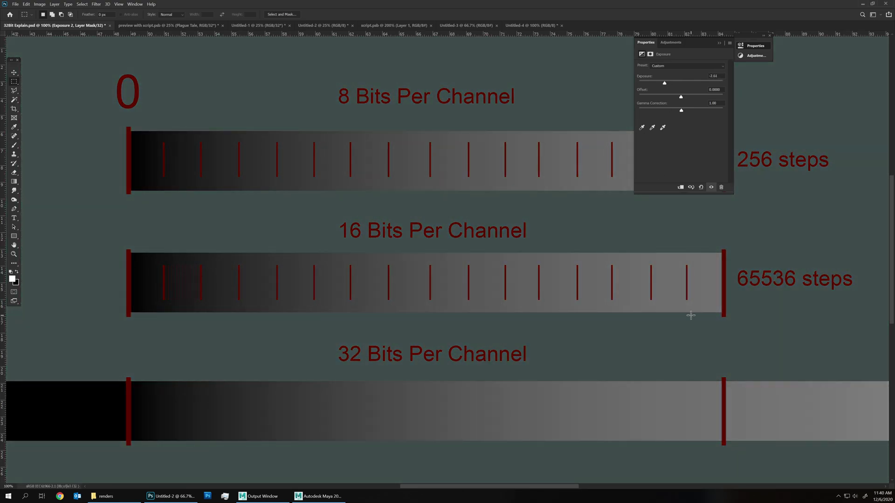
key("ctrl+minus")
key("ctrl+minus")
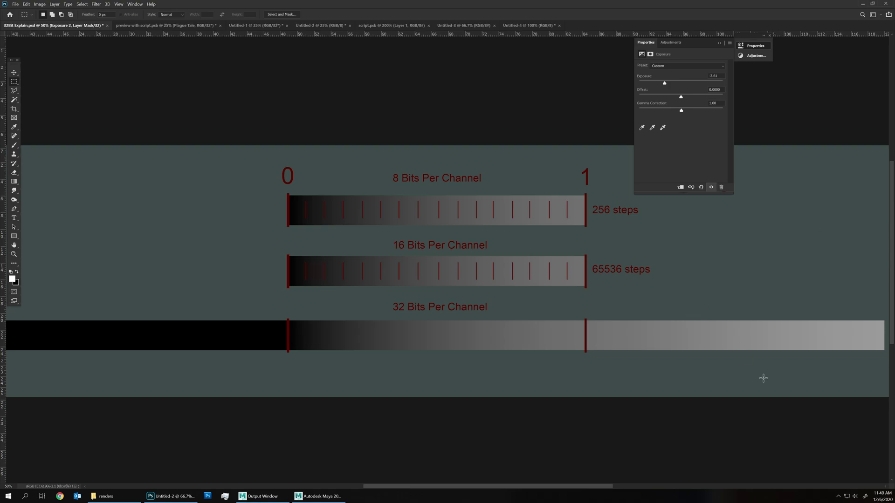
left_click_drag(665, 84, 704, 84)
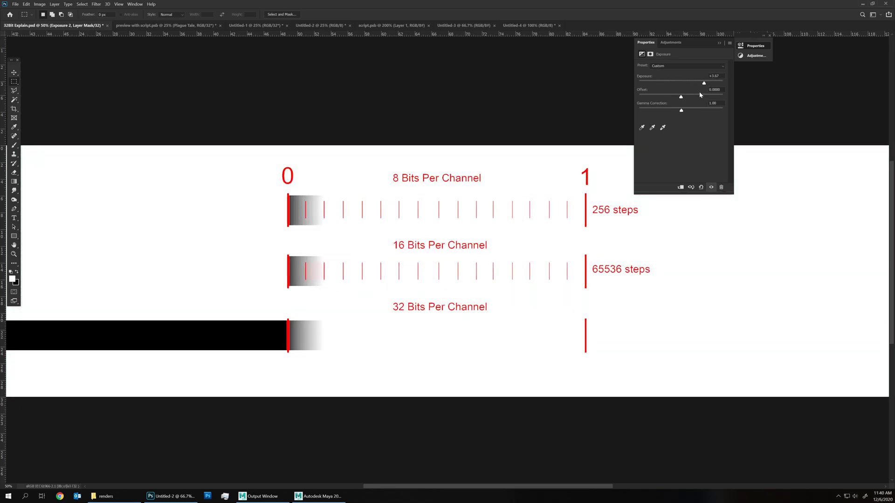
Step: Reset the adjustment layer's exposure to 0 and lower its offset slightly below zero
left_click(717, 76)
type("0")
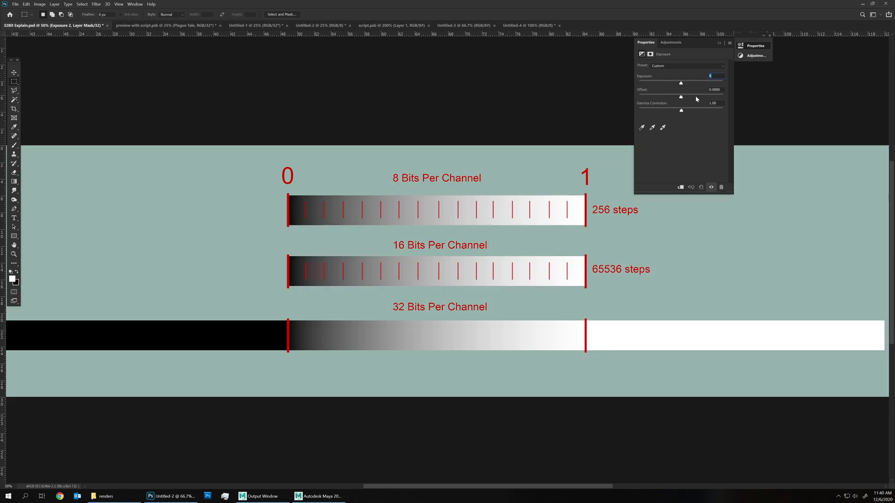
mouse_move(681, 96)
left_mouse_down()
mouse_move(709, 96)
mouse_move(679, 96)
left_mouse_up()
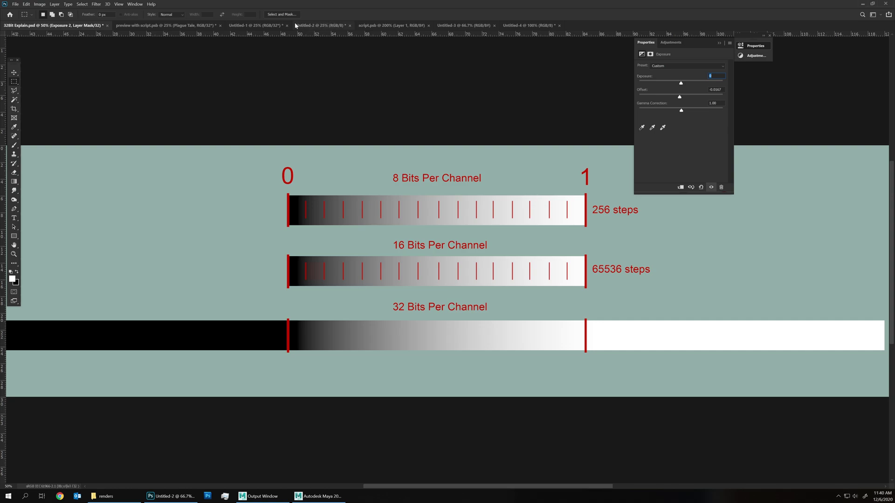
Step: Compare the 32-bit character render in Untitled-1 with the 8-bit version in Untitled-2
left_click(263, 25)
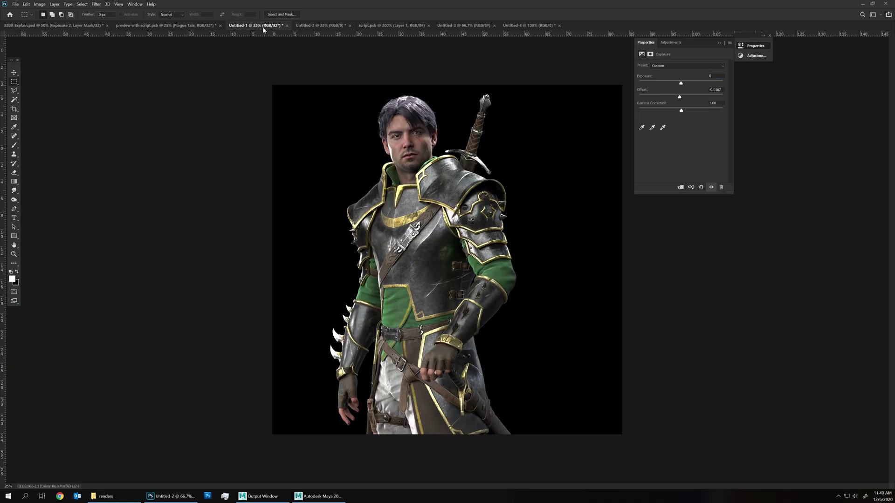
left_click(310, 26)
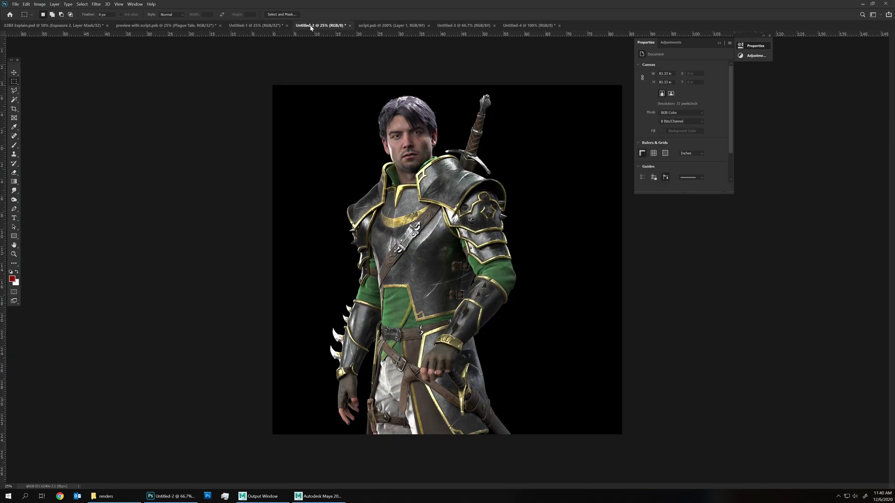
left_click(269, 27)
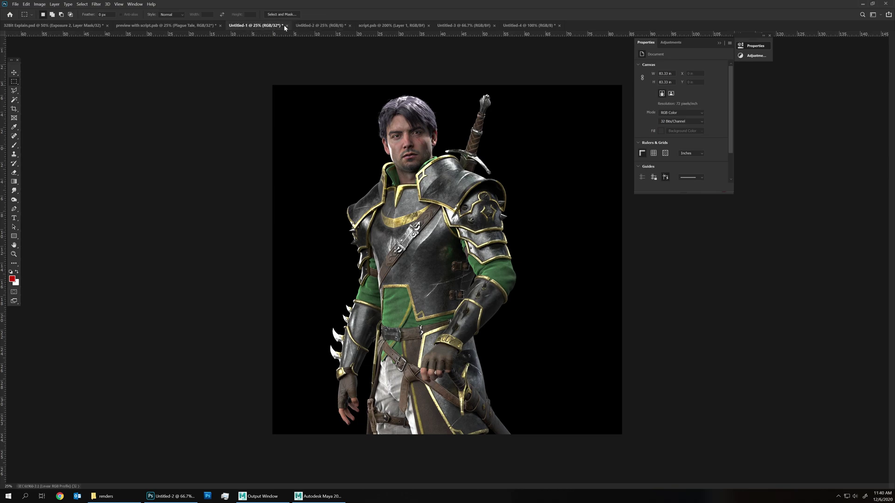
left_click(321, 26)
Step: Examine the armour highlights and overall figure in the 8-bit render at several magnifications
key("z")
left_click(430, 211)
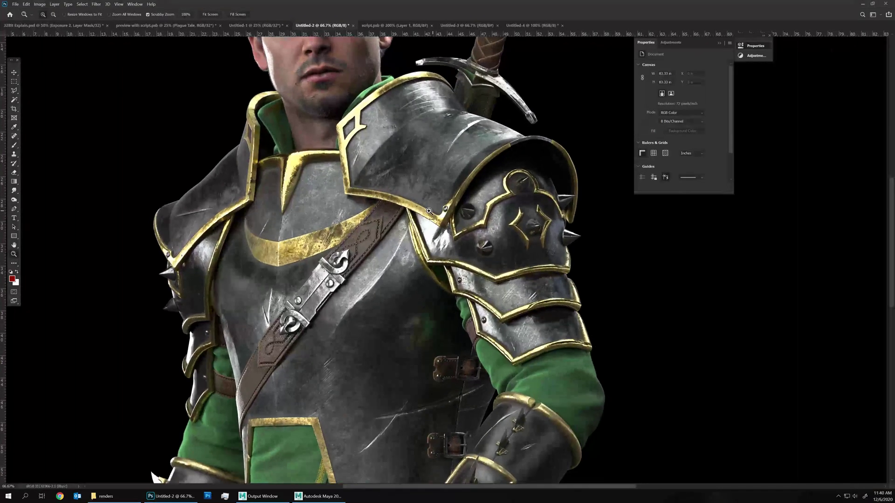
left_click(430, 211)
key("ctrl+minus")
key("ctrl+minus")
key("ctrl+minus")
key("ctrl+minus")
key("ctrl+minus")
key("ctrl+minus")
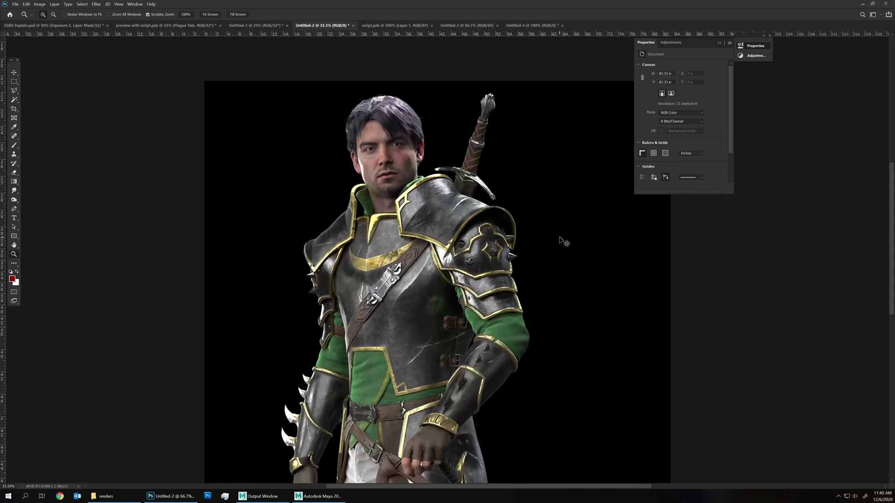
key("ctrl+plus")
key("ctrl+plus")
key("ctrl+plus")
key("ctrl+plus")
key("ctrl+plus")
scroll(559, 237, "up", 5)
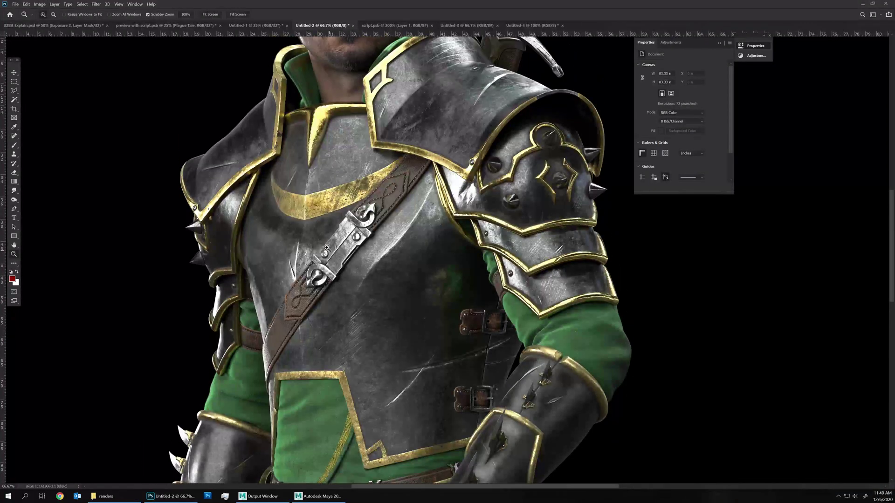
Step: Preview an exposure of -1.82 on the 8-bit render, inspect the armour highlights, and discard the adjustment
left_click(39, 4)
mouse_move(45, 20)
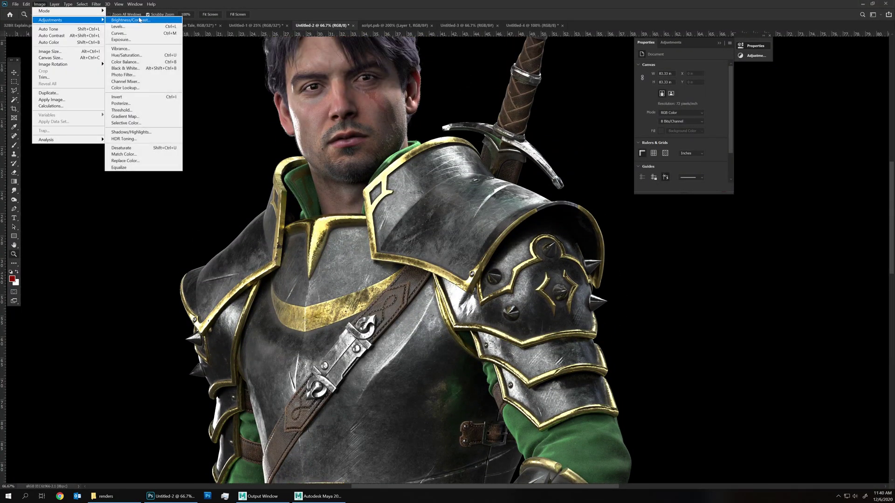
left_click(121, 40)
left_click_drag(87, 136, 84, 138)
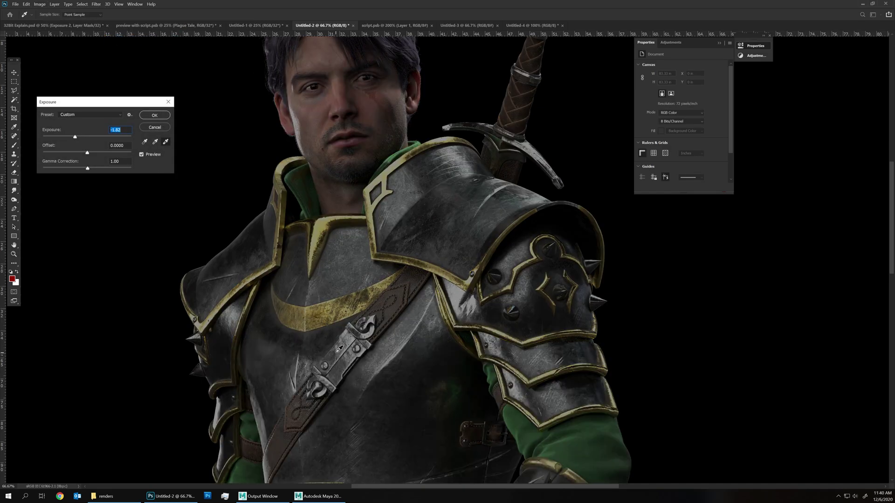
key("ctrl+plus")
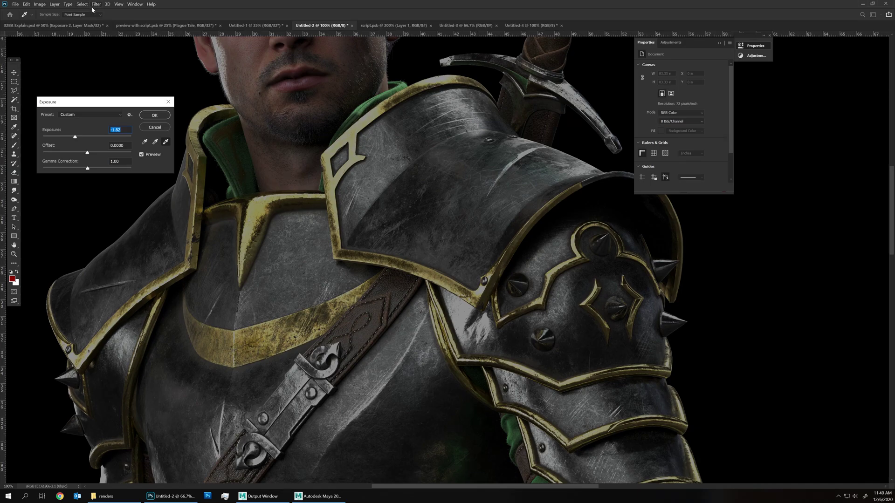
key("Escape")
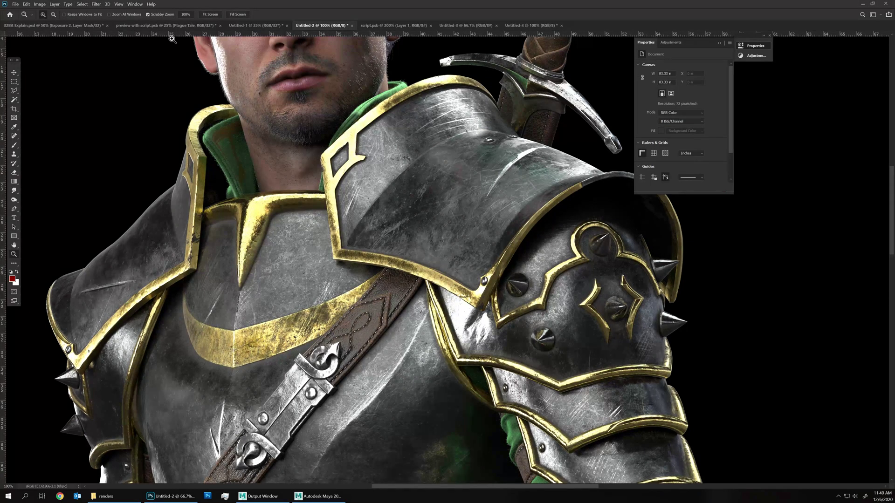
Step: Preview a Levels output white of 219 on the 8-bit render and discard the adjustment
left_click(40, 4)
mouse_move(55, 21)
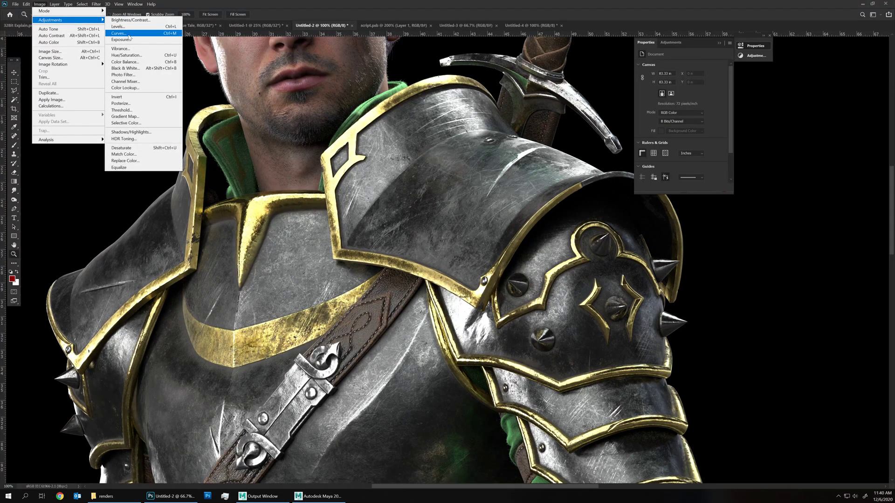
left_click(119, 27)
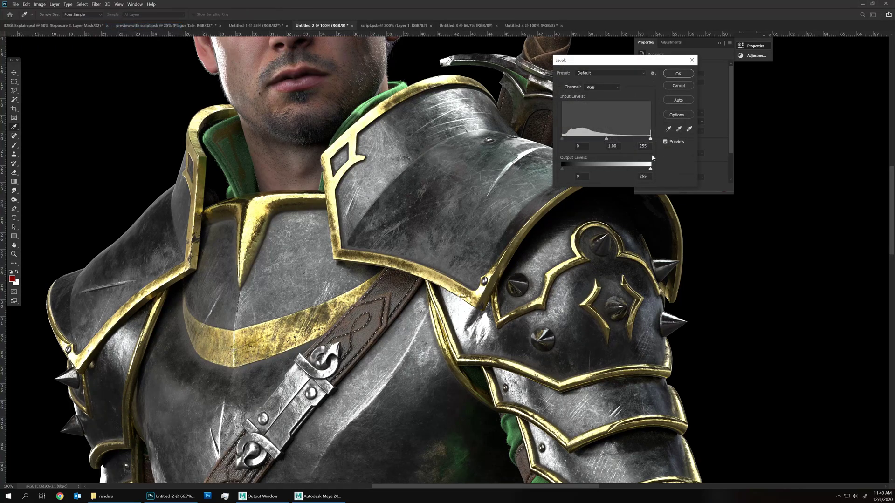
left_click_drag(651, 169, 637, 170)
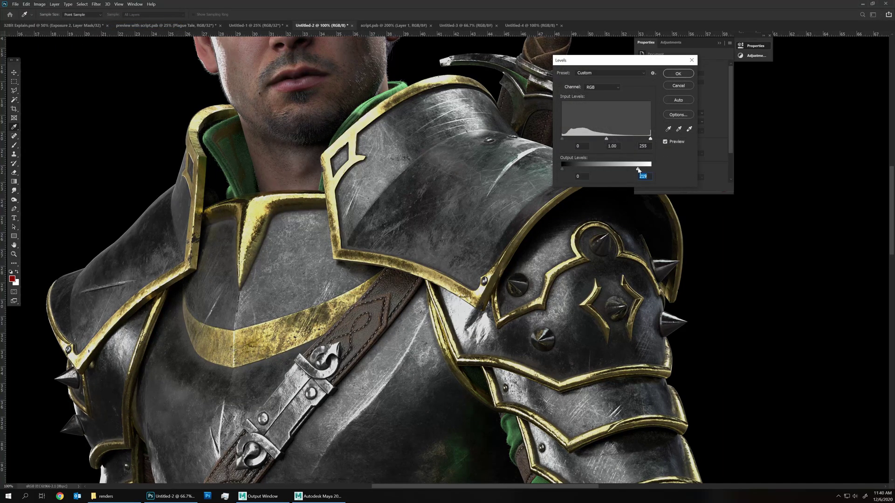
key("Escape")
key("z")
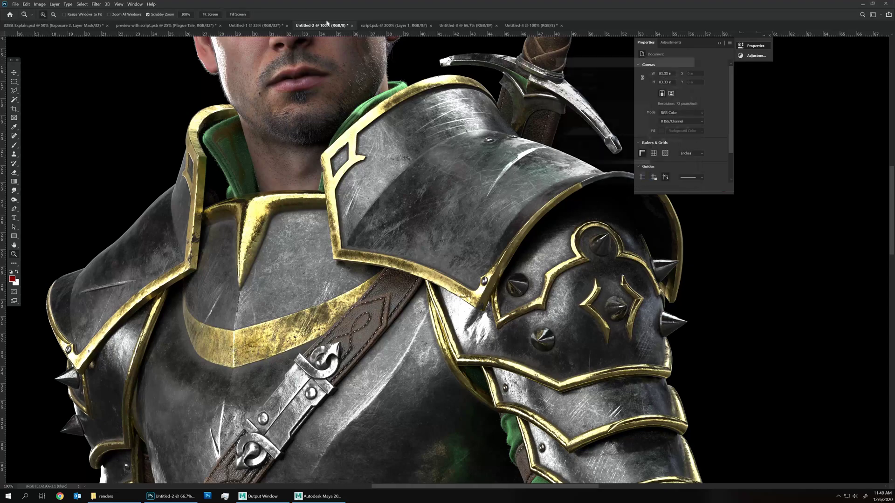
Step: Preview exposures of -2.98 and -3.93 on the 32-bit render, inspect the armour detail up close, and discard the adjustment
left_click(271, 26)
left_click(447, 206)
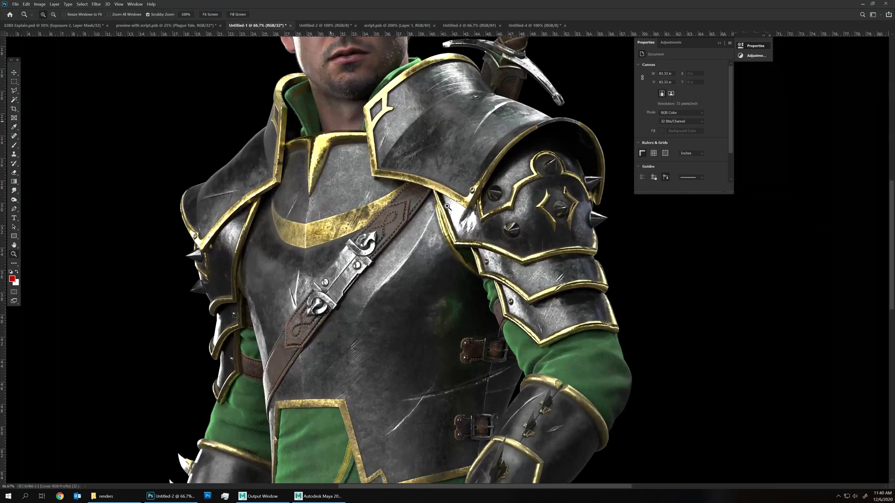
left_click(41, 4)
mouse_move(65, 23)
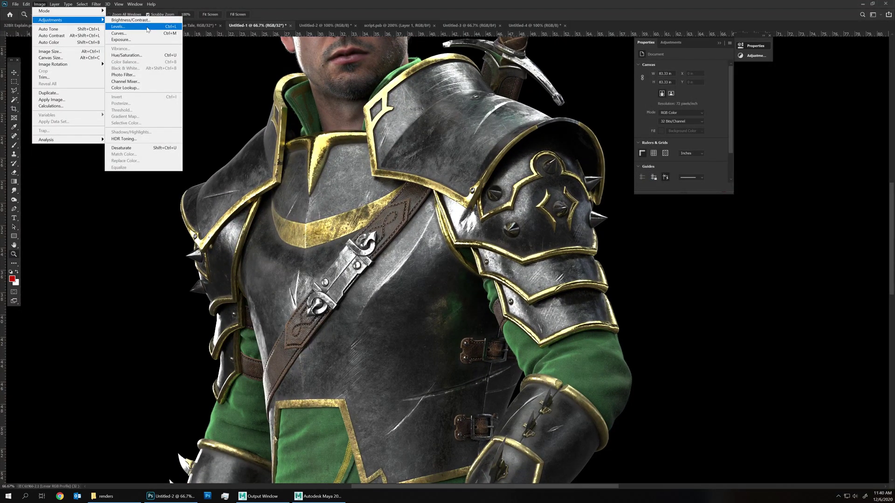
left_click(154, 40)
left_click_drag(88, 137, 71, 138)
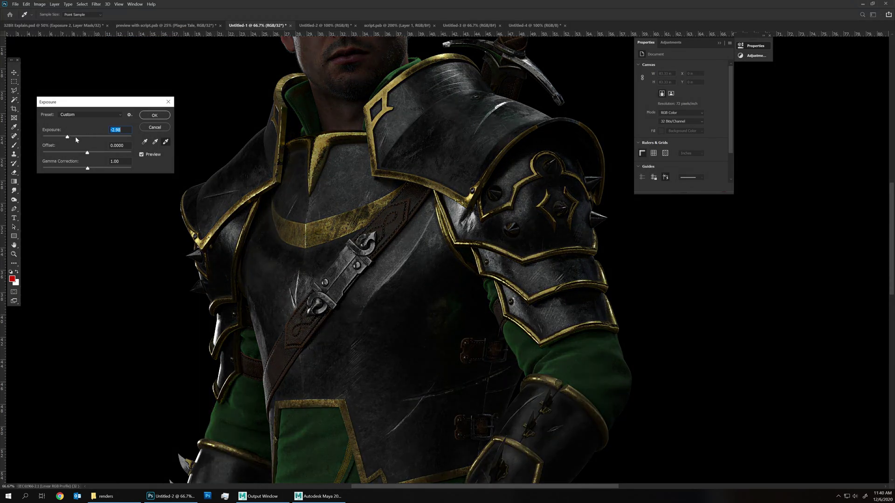
key("ctrl+plus")
key("ctrl+plus")
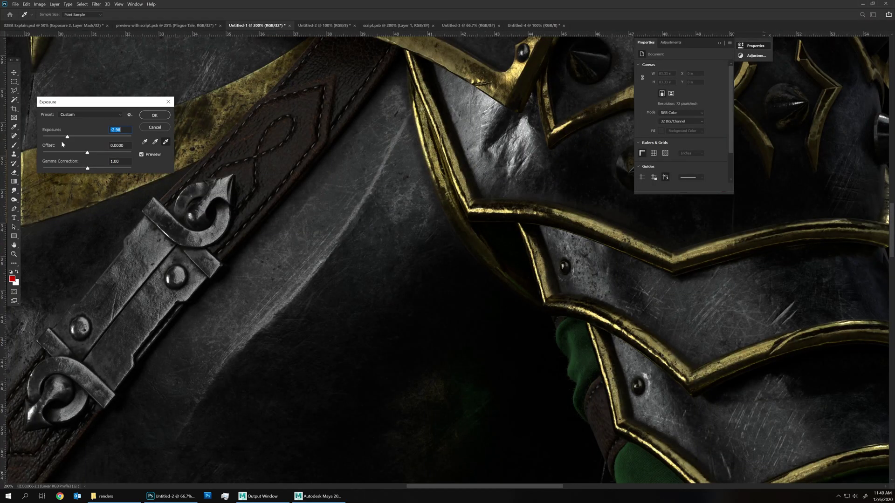
mouse_move(68, 140)
left_mouse_down()
mouse_move(82, 139)
mouse_move(61, 140)
left_mouse_up()
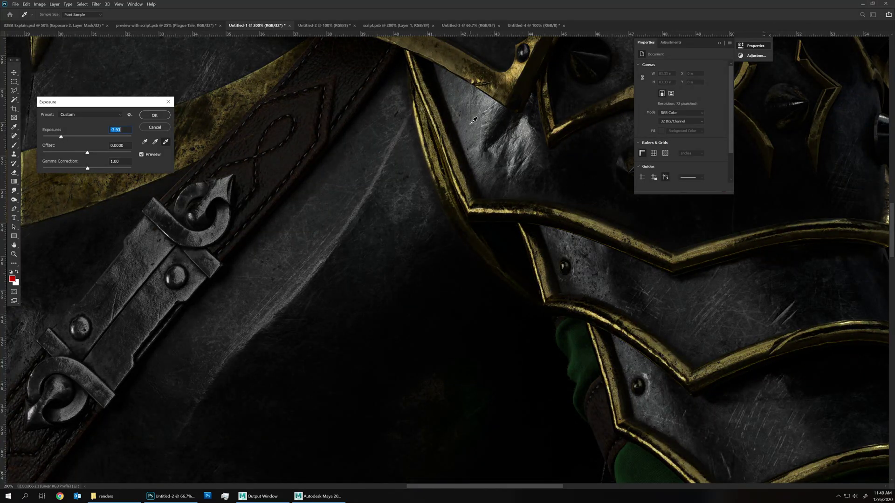
key("Escape")
key("z")
Step: Try changing the Levels output white point on the 32-bit render
left_click(40, 3)
mouse_move(70, 19)
left_click(125, 27)
left_click_drag(651, 171, 706, 181)
key("Return")
key("z")
Step: Inspect the 32-bit render's figure and armour, and return to the 32Bit Explain document
key("ctrl+minus")
key("ctrl+minus")
key("ctrl+minus")
key("ctrl+minus")
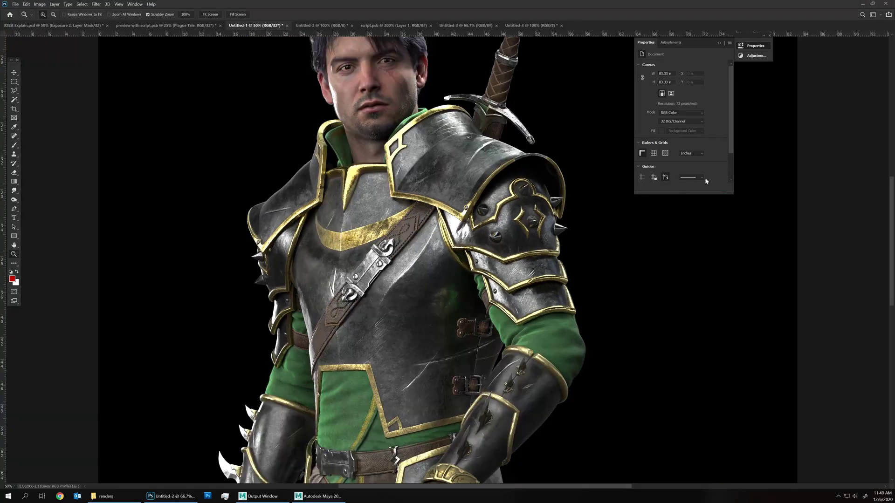
scroll(593, 135, "down", 3)
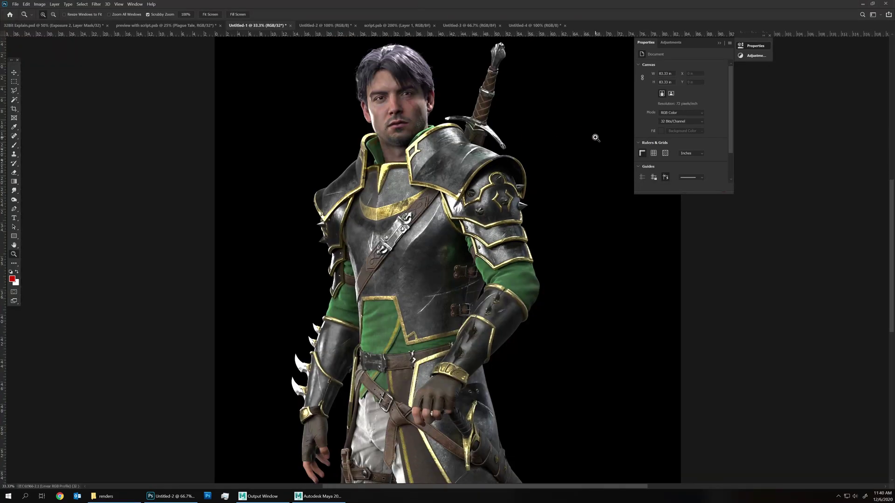
scroll(269, 392, "up", 2)
left_click(470, 219)
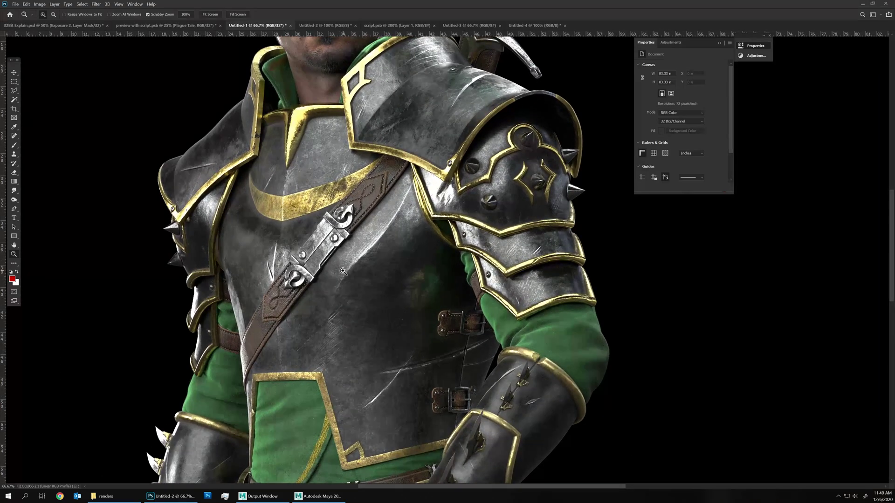
left_click(91, 26)
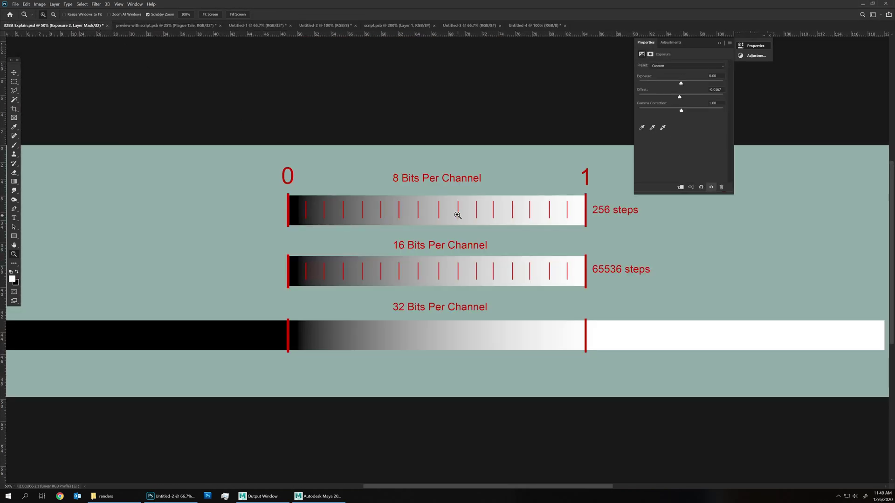
Step: Examine the dark end, midtones and step markers of the 8-bit and 16-bit gradients up close at 200%
left_click(442, 210)
left_click(316, 242)
left_click_drag(457, 488, 431, 488)
scroll(279, 233, "down", 1)
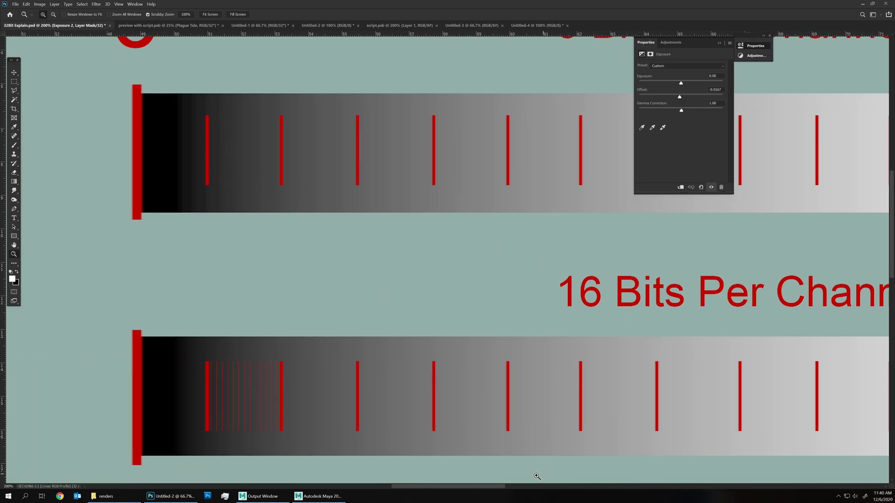
left_click_drag(495, 488, 510, 488)
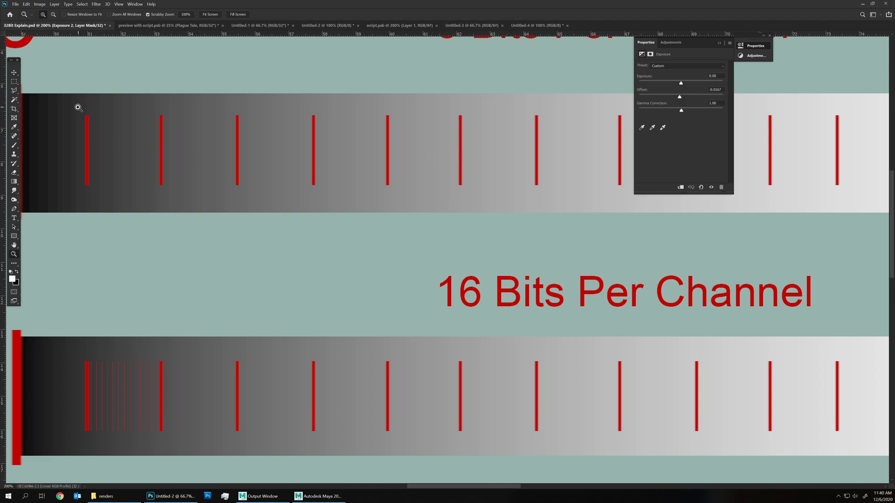
scroll(302, 137, "down", 1)
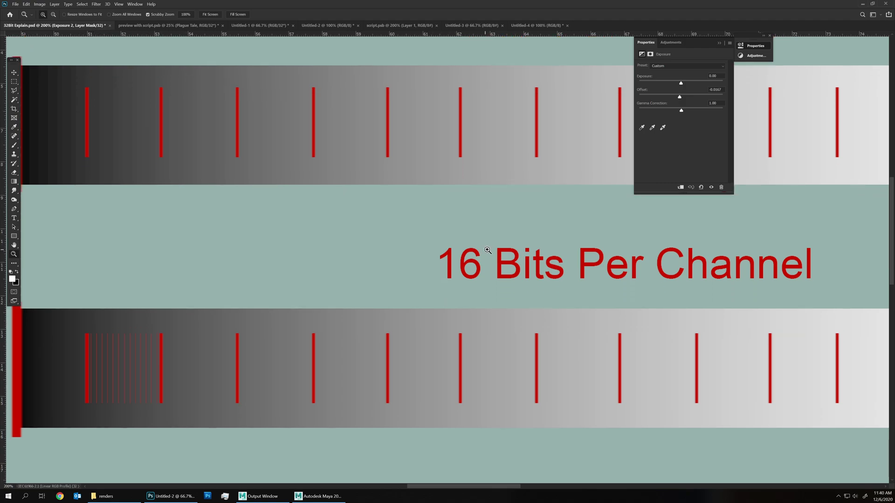
mouse_move(491, 487)
left_mouse_down()
mouse_move(554, 486)
mouse_move(508, 486)
left_mouse_up()
scroll(335, 254, "down", 3)
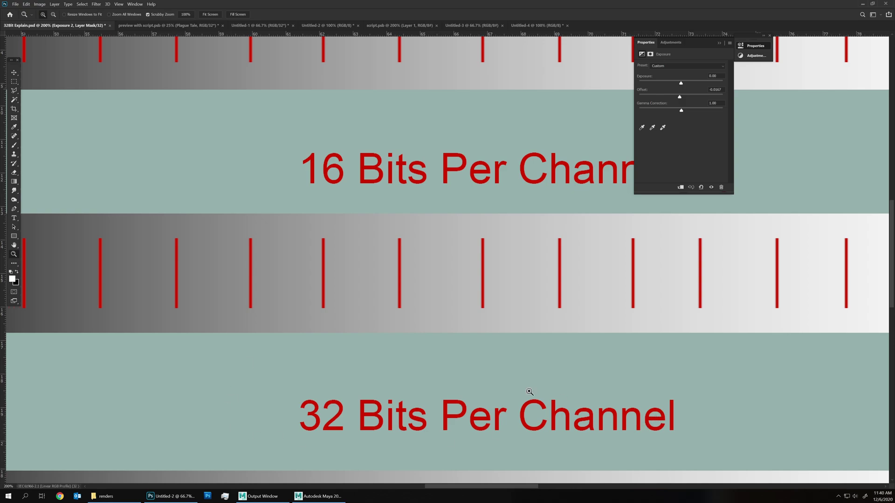
scroll(220, 333, "down", 1)
scroll(221, 333, "up", 3)
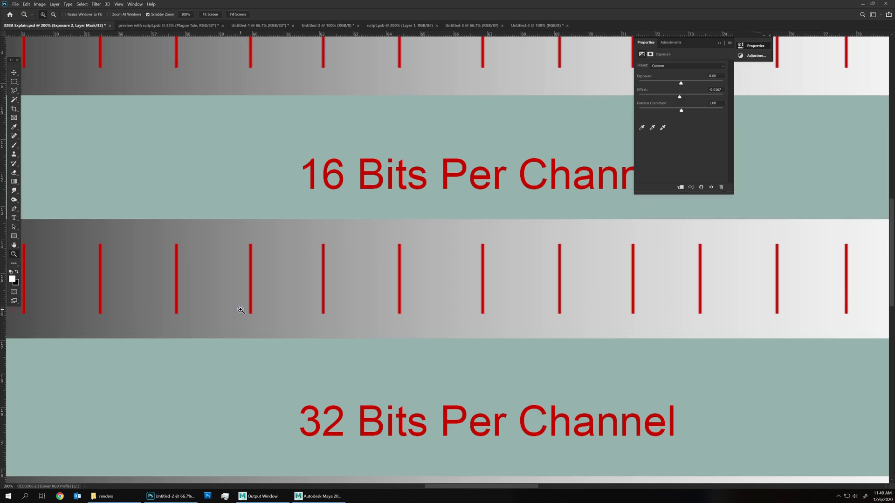
scroll(241, 207, "up", 2)
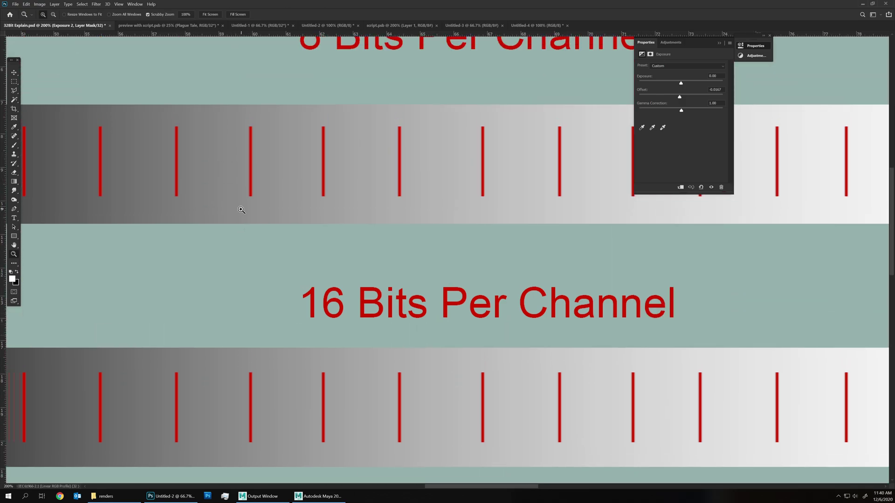
Step: Compare the 8, 16 and 32 bits per channel gradients and their step labels together at 100%
left_click(272, 221, "alt")
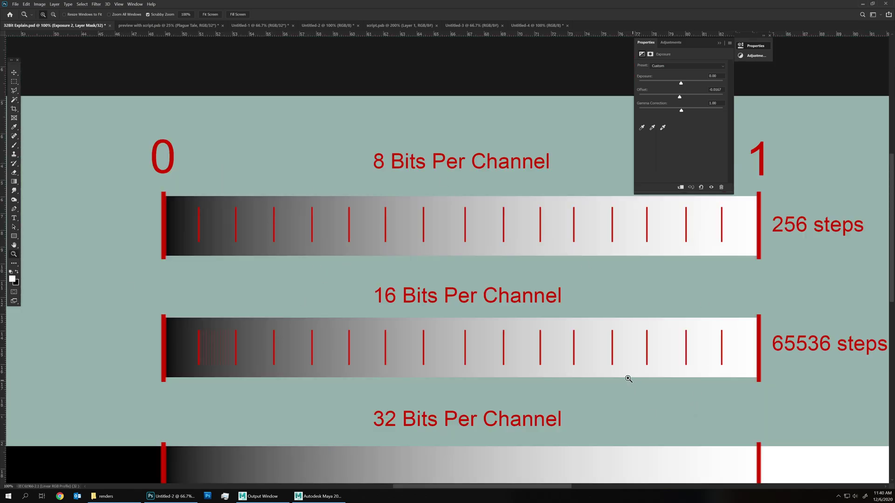
scroll(561, 443, "right", 2)
scroll(605, 375, "down", 3)
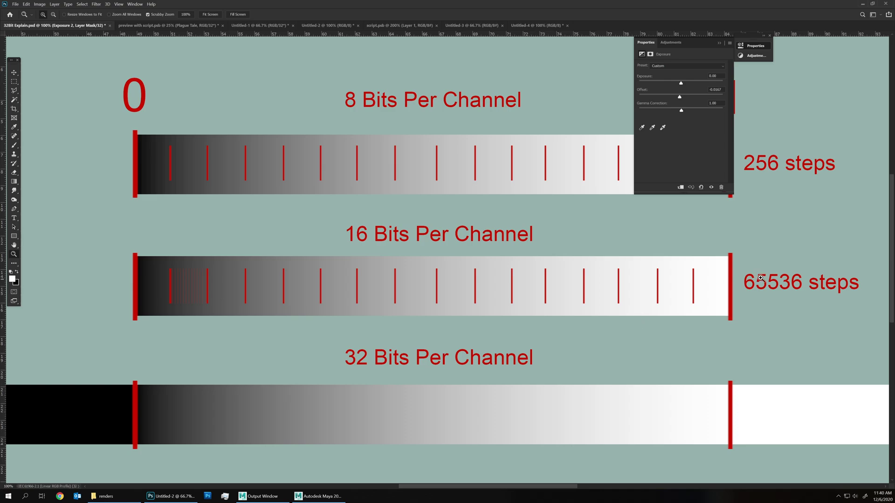
scroll(303, 404, "up", 1)
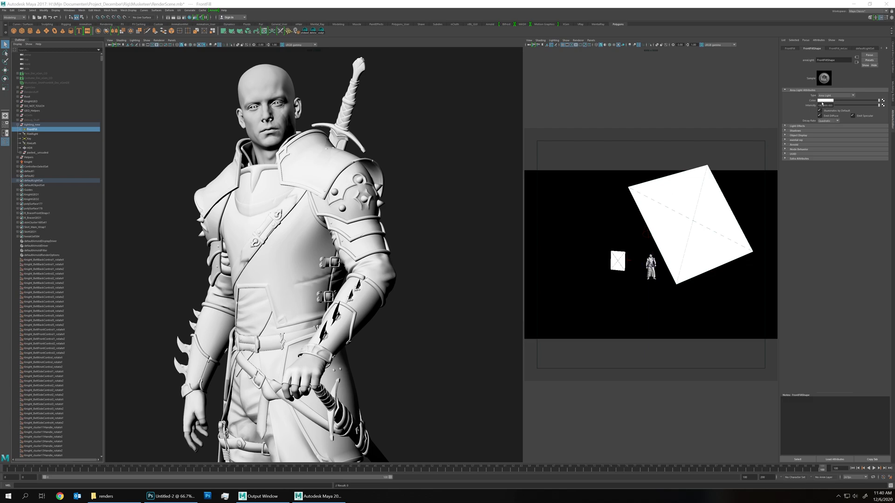
Step: In Maya, hide the lights in the lighting group, preview the Key light alone, and show the lights again
left_click(824, 102)
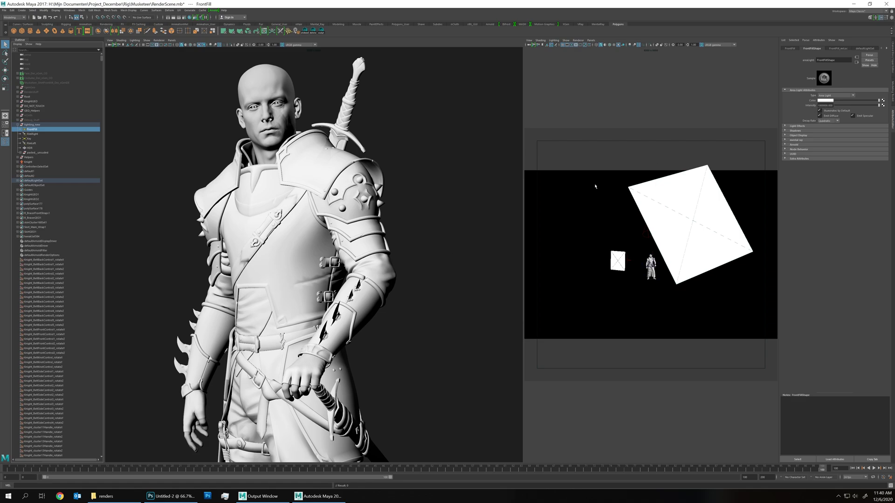
left_click(37, 149)
left_click(34, 140, "shift")
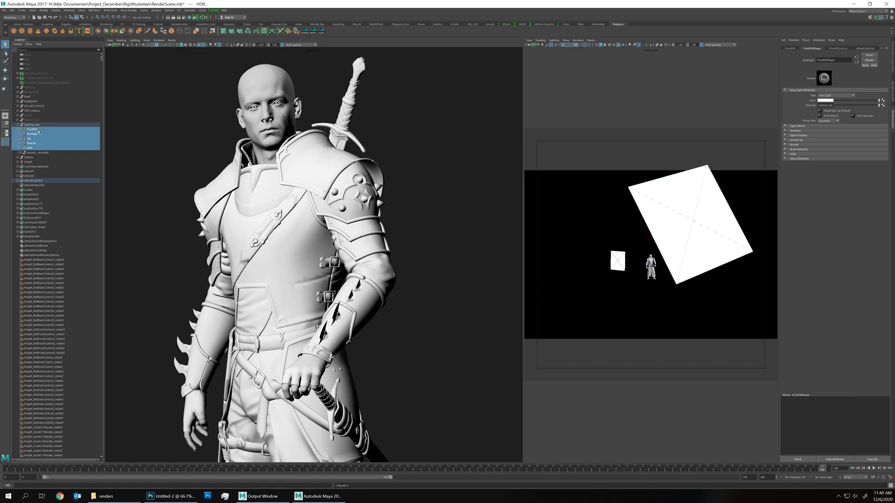
key("ctrl+h")
key("shift+h")
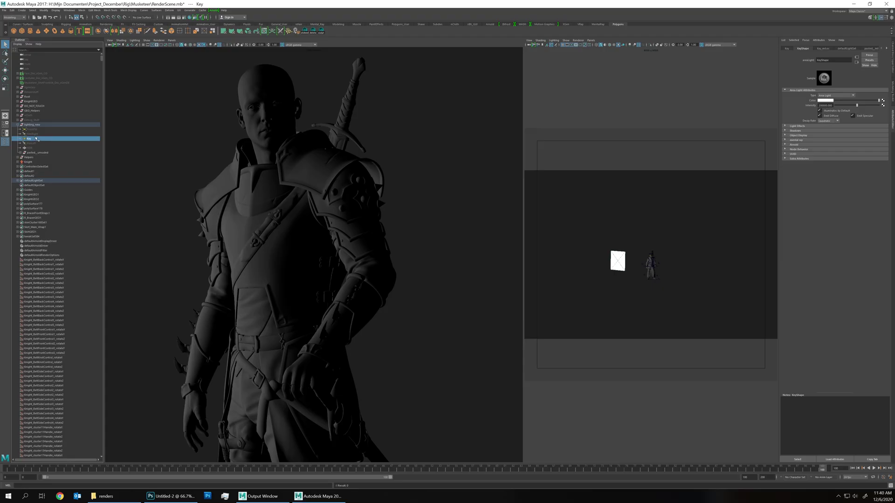
key("ctrl+h")
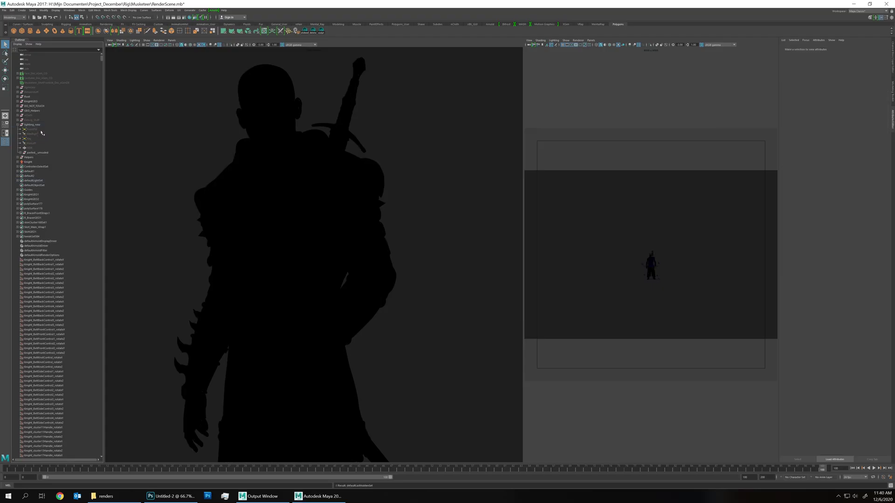
left_click(37, 129)
key("shift+h")
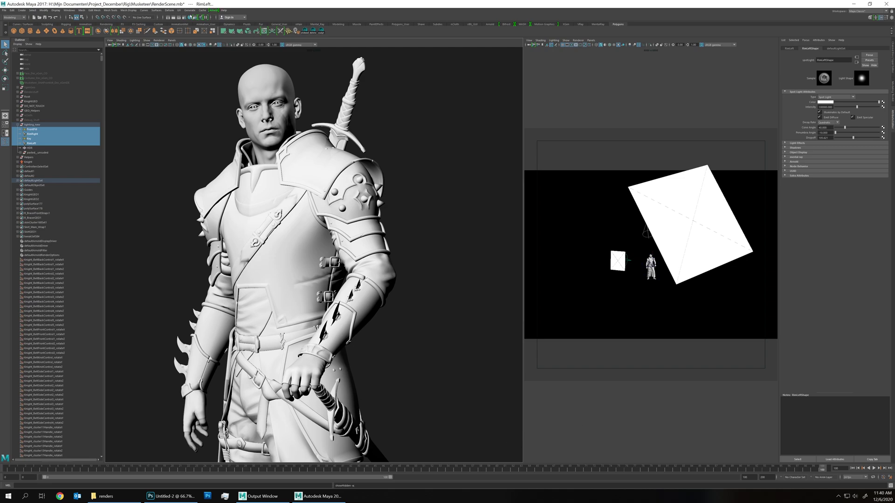
Step: Review the framebuffer Data Type options and the common file output options in the Render Settings
left_click(180, 19)
left_click_drag(120, 76, 296, 80)
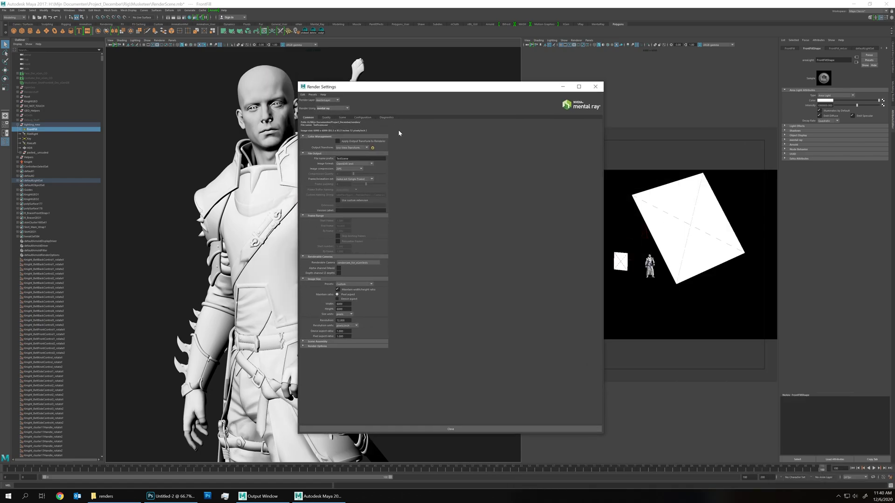
left_click(328, 118)
left_click(342, 118)
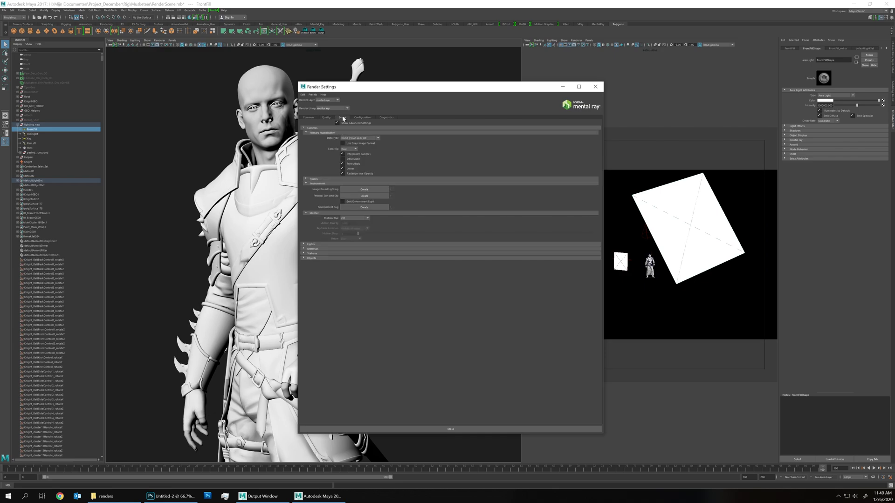
left_click(355, 139)
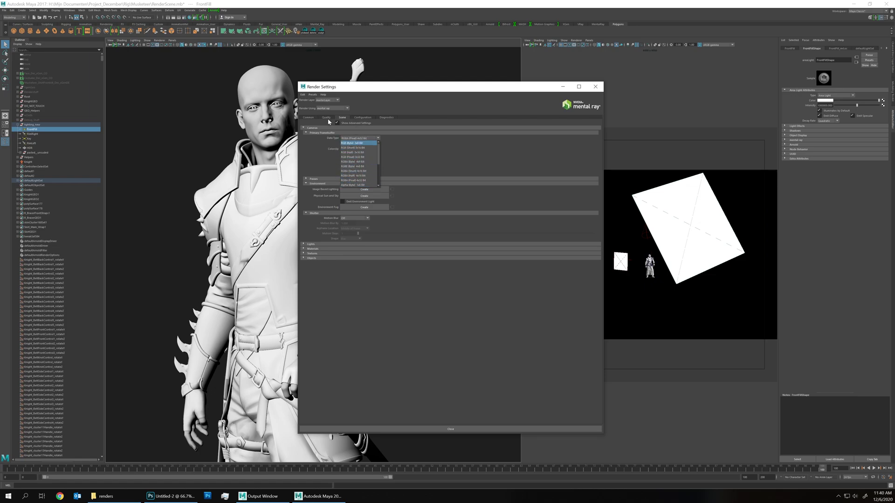
left_click(316, 141)
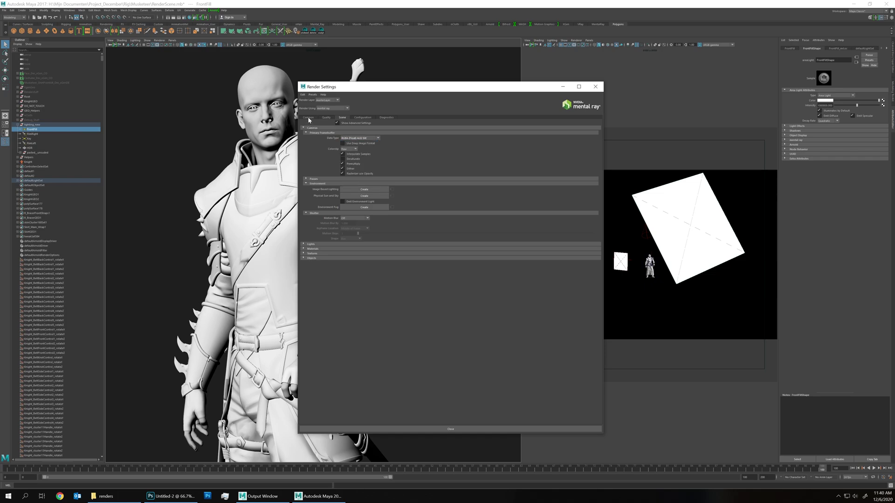
left_click(308, 118)
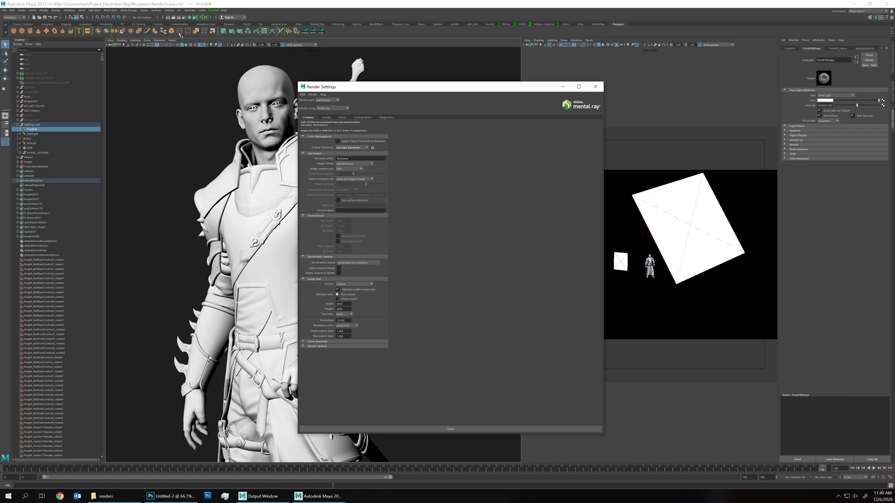
Step: Check the Save Image options for the character render in the Render View, and close them
left_click(180, 18)
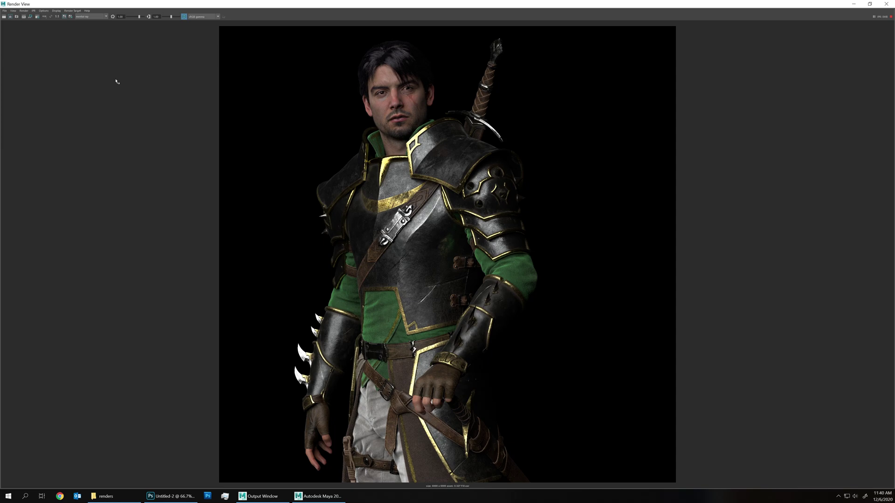
left_click(4, 10)
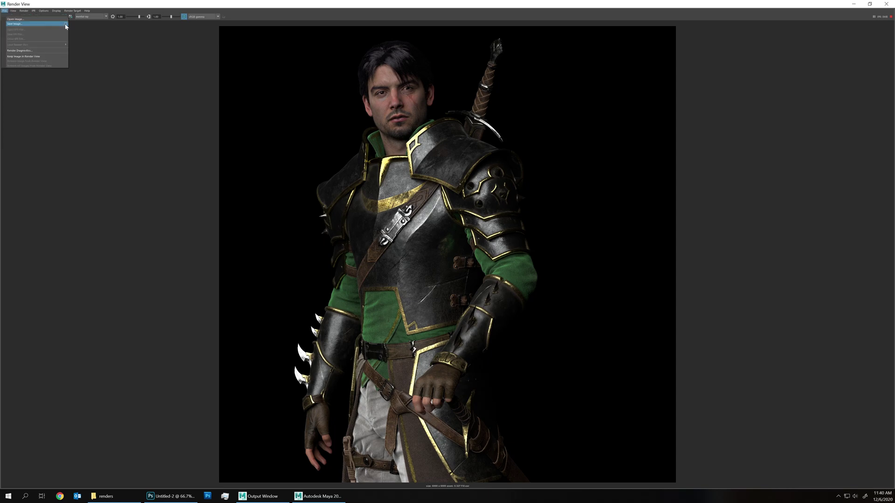
left_click(66, 24)
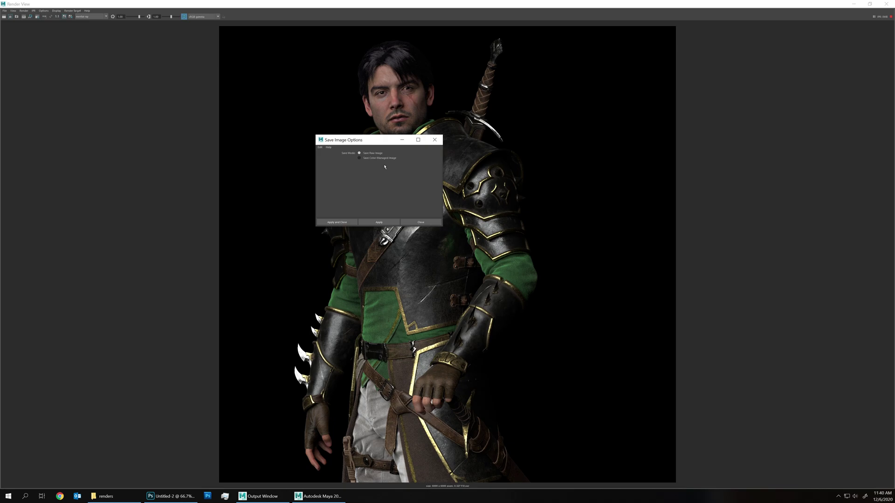
left_click(434, 139)
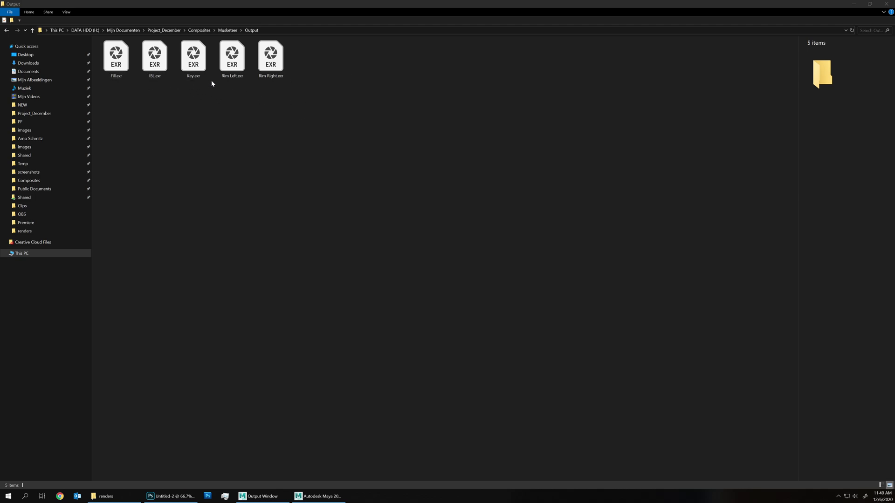
Step: Open the Fill, IBL, Key, Rim Left and Rim Right EXR files in Photoshop, reading alpha data as an alpha channel
left_click_drag(348, 109, 125, 61)
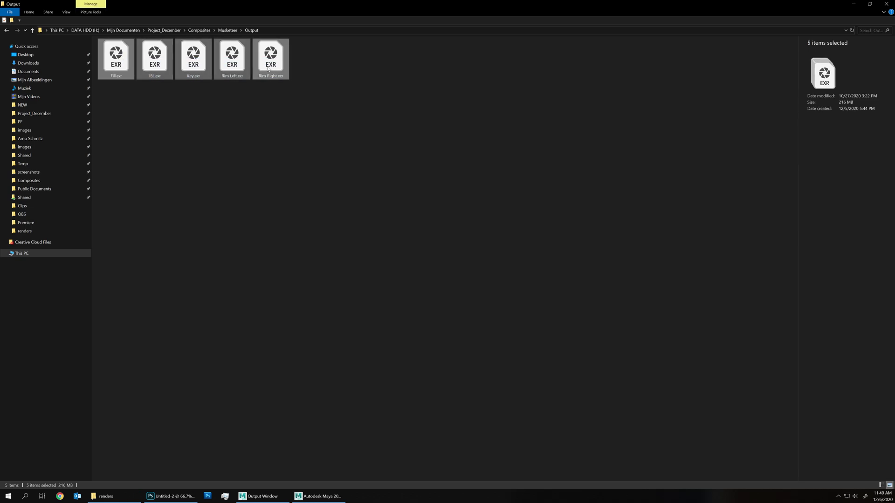
left_click_drag(269, 72, 398, 56)
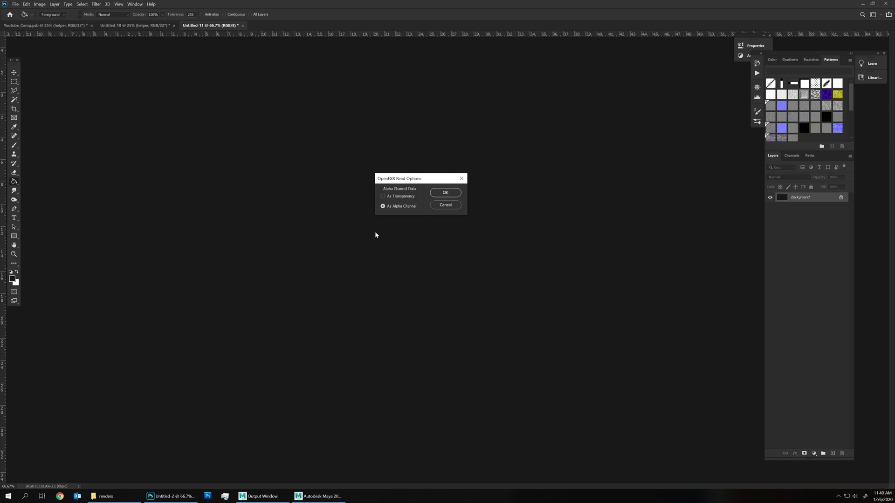
left_click(440, 192)
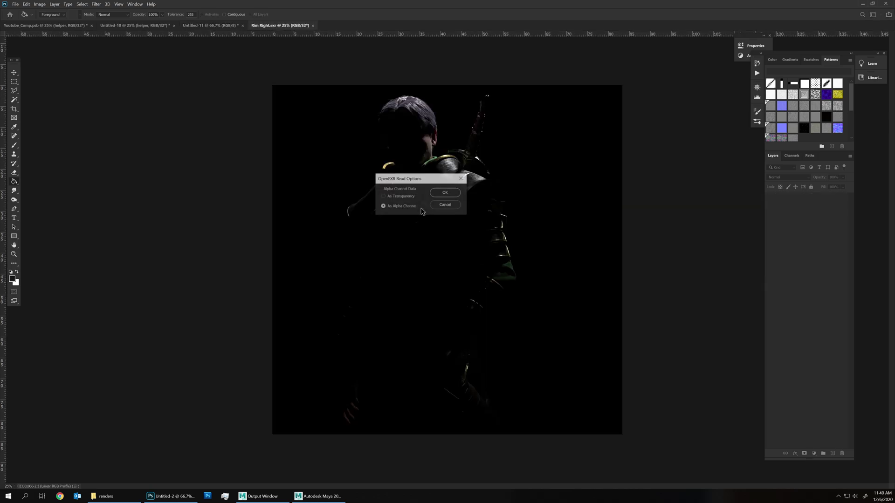
left_click(440, 198)
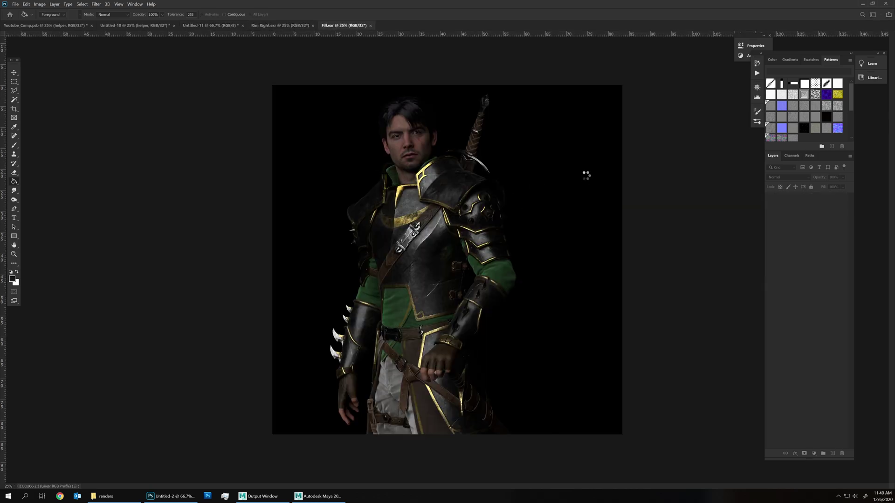
key("Return")
key("Return")
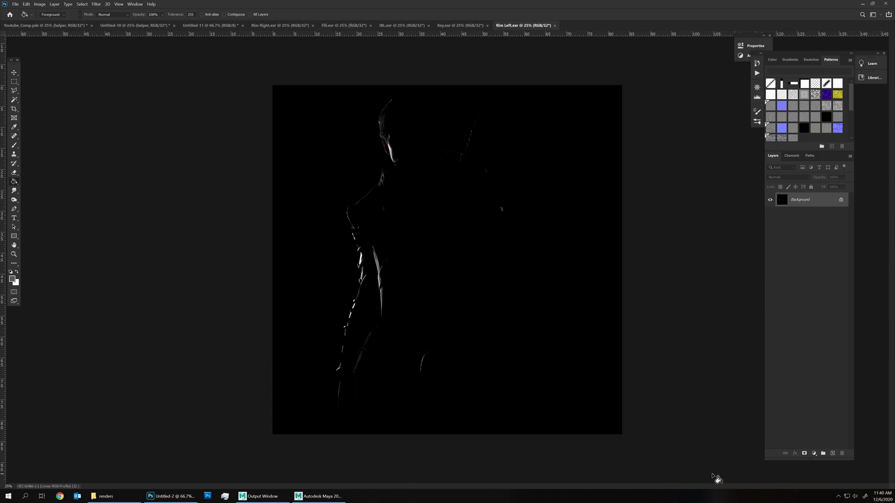
Step: In IBL.exr, duplicate the Background layer and keep only the copy
key("ctrl+shift+Tab")
key("ctrl+shift+Tab")
right_click(802, 202)
left_click(821, 215)
key("Return")
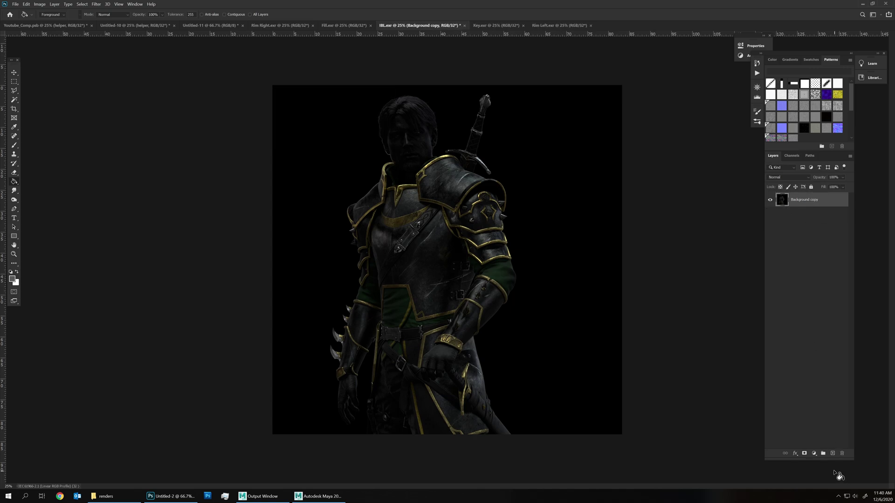
Step: Add a white Solid Color fill layer with 32-bit RGB values of 1.0000 above the render layer
left_click(815, 454)
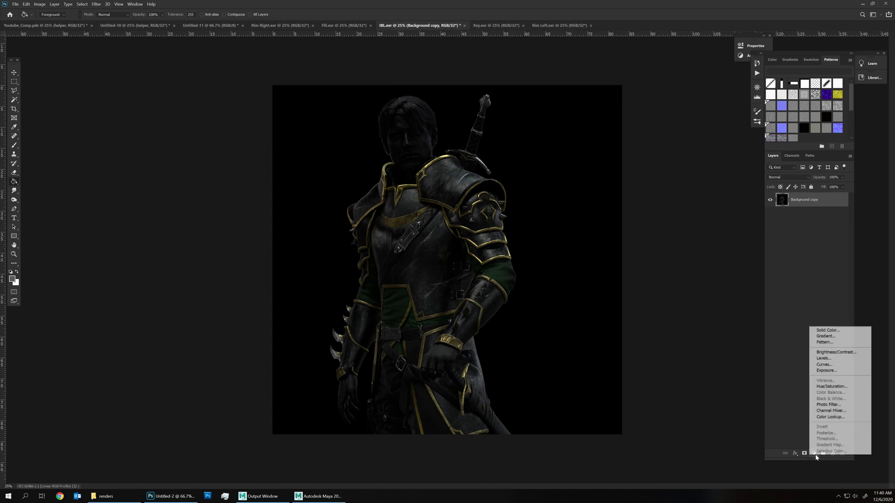
left_click(827, 331)
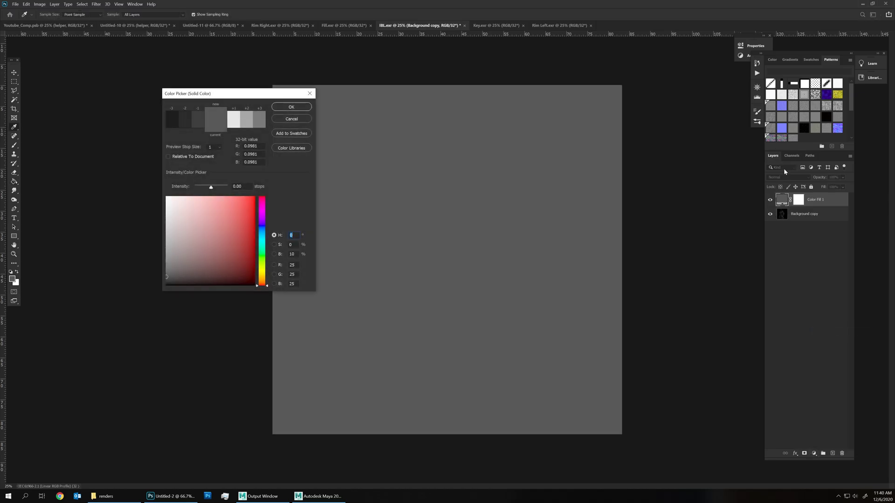
left_click_drag(229, 235, 151, 191)
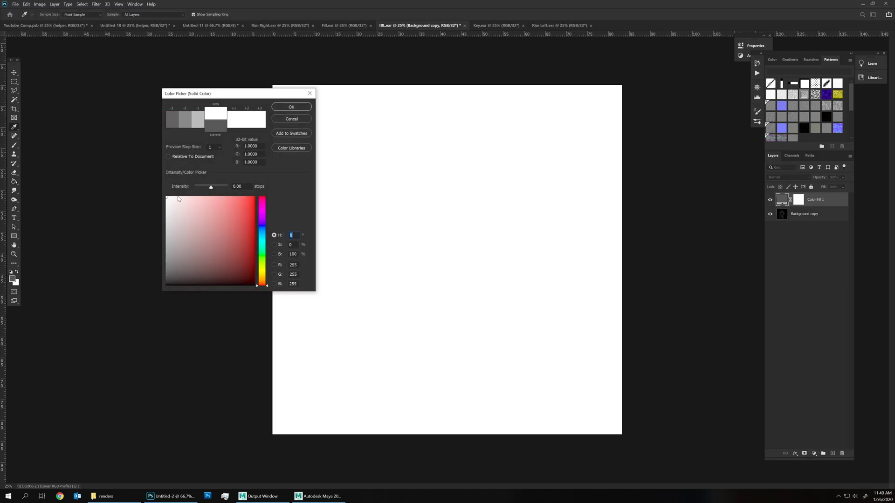
key("Return")
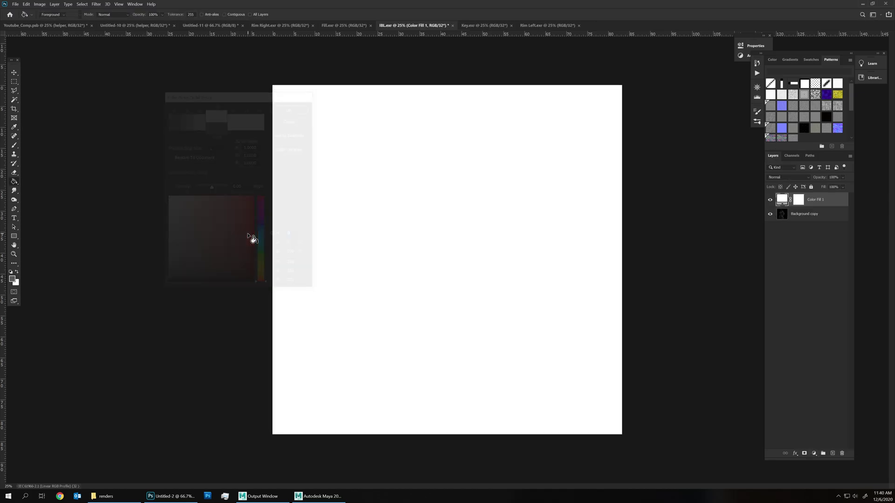
Step: Rename the render layer and the Solid Color fill layer to IBL, and delete the fill layer's mask
double_click(802, 214)
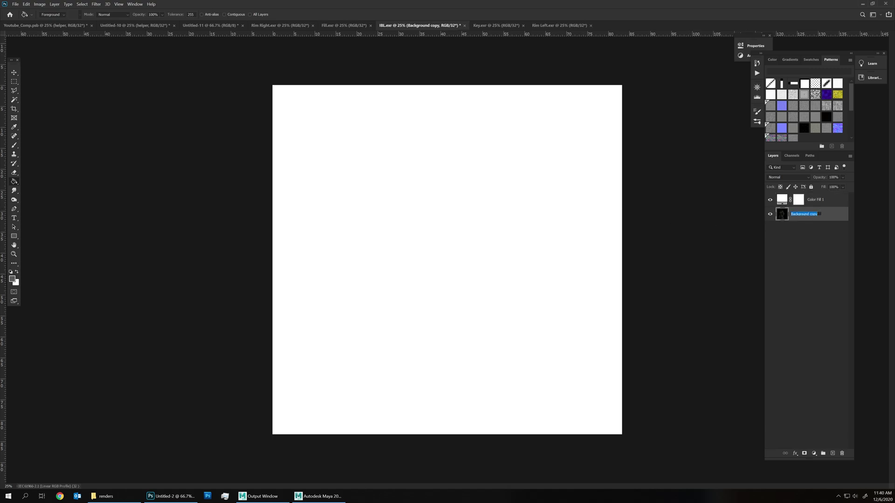
type("IBL")
key("shift+Tab")
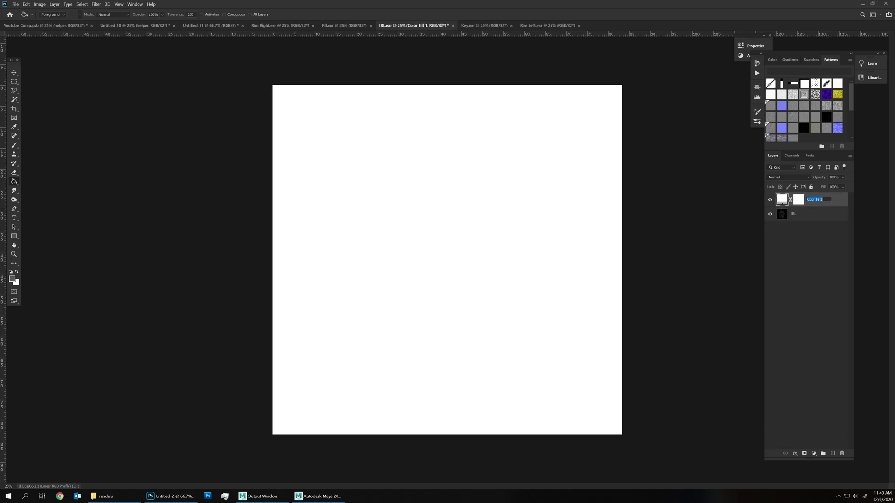
type("IBL")
right_click(798, 200)
left_click(810, 207)
Step: Set the white IBL fill layer's blend mode to Multiply
left_click(770, 199)
left_click(770, 200)
left_click(781, 181)
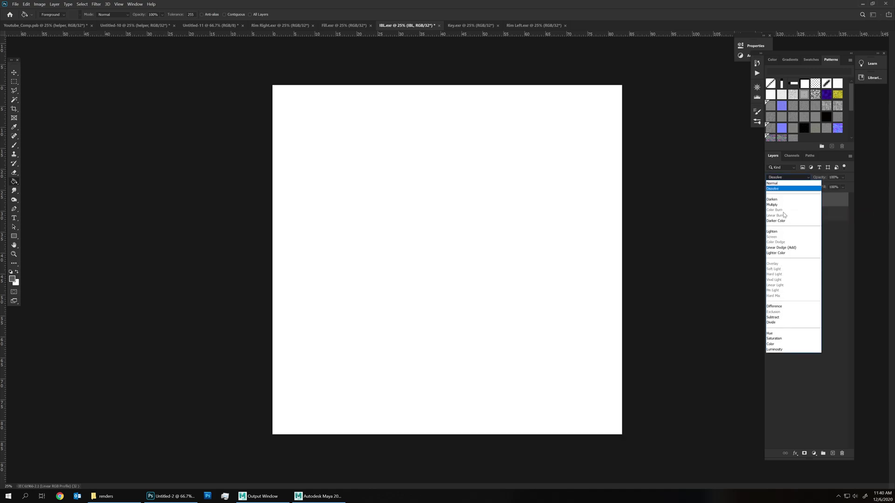
left_click(774, 203)
Step: Group the IBL fill and render layers, and name the group IBL
left_click(770, 200)
key("ctrl+g")
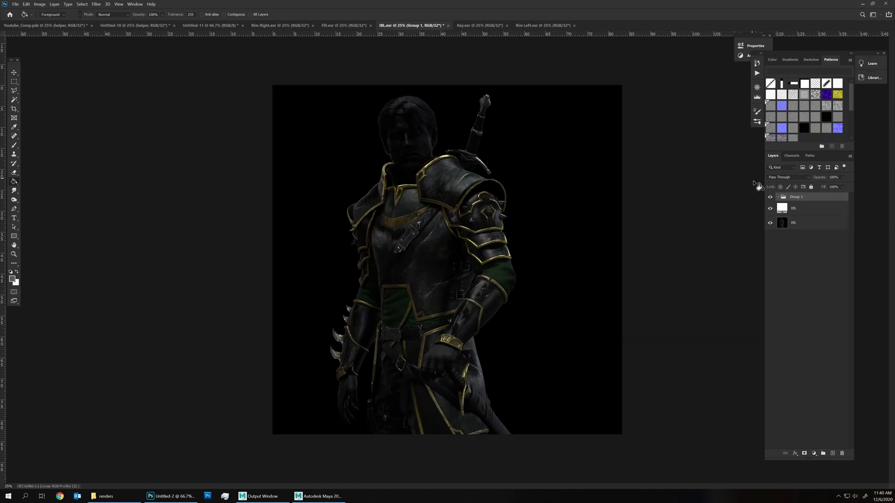
double_click(795, 198)
key("Return")
Step: Preview the IBL fill color at a strongly raised intensity, at 1 stop and at 0 stops
double_click(786, 208)
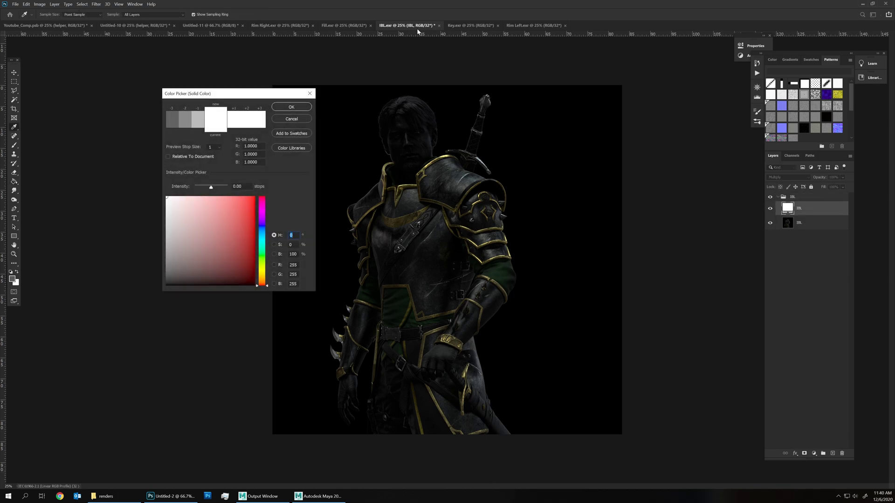
left_click_drag(216, 187, 221, 187)
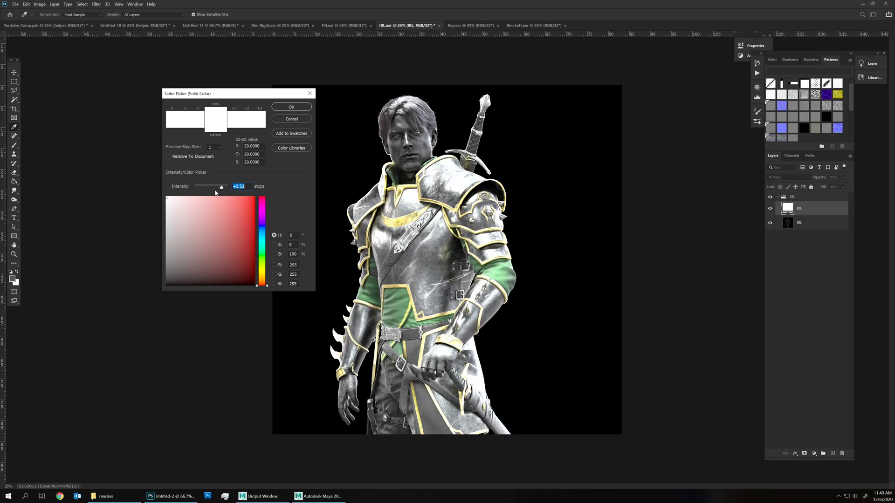
type("1")
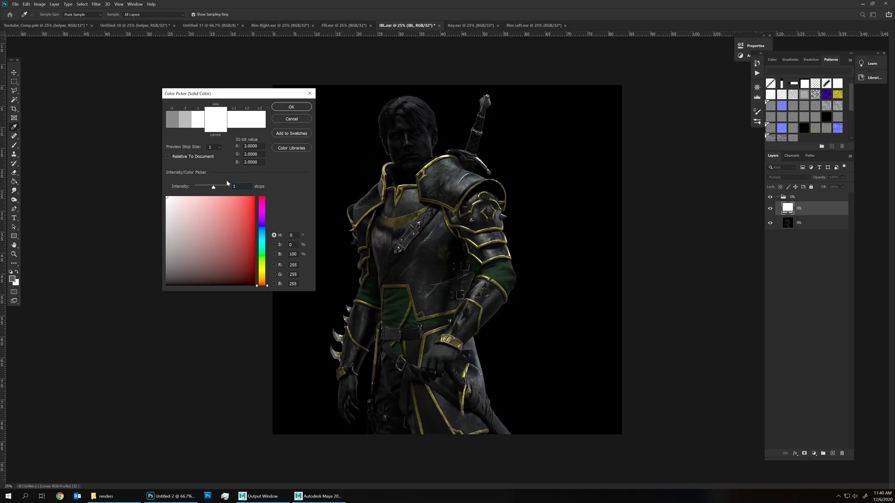
type("0")
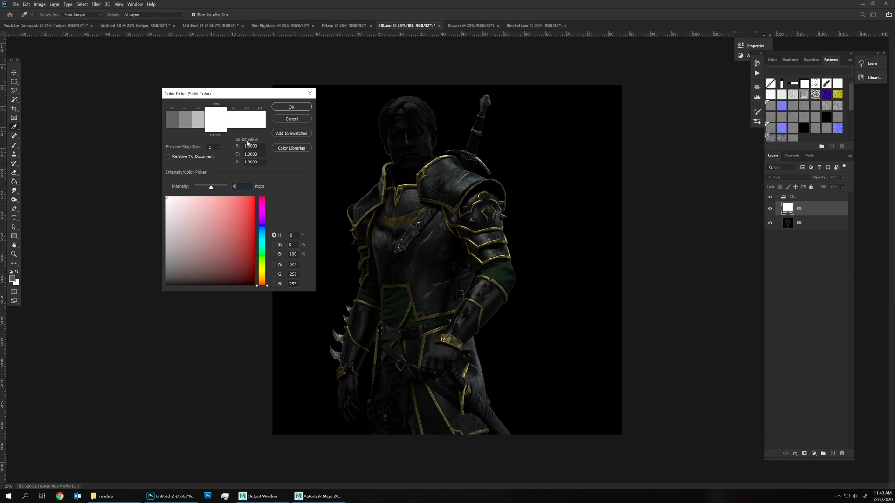
Step: Try intensities of 1, 2, 3 and 4 stops and a dark reddish color on the IBL fill, and discard the changes
left_click_drag(211, 188, 222, 191)
type("1")
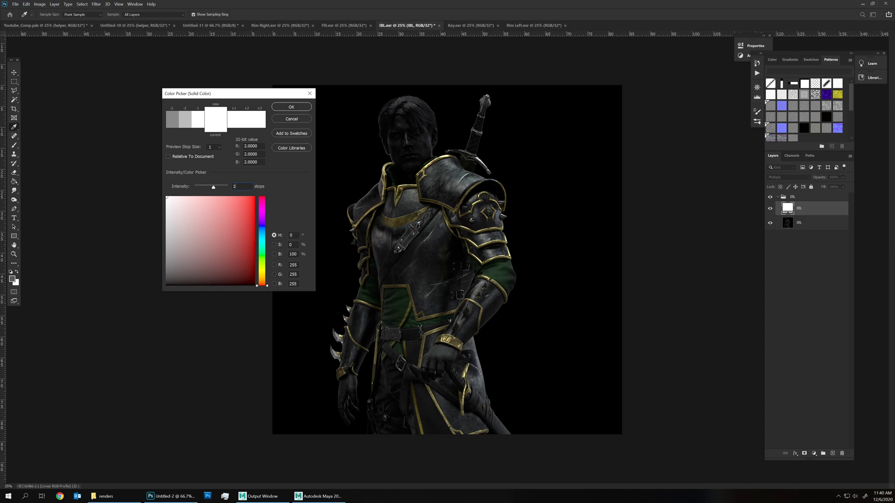
key("Up")
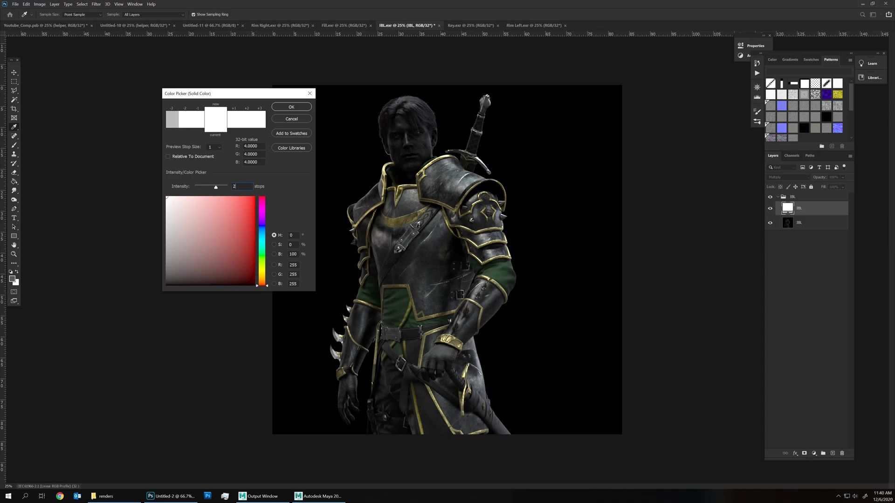
key("Up")
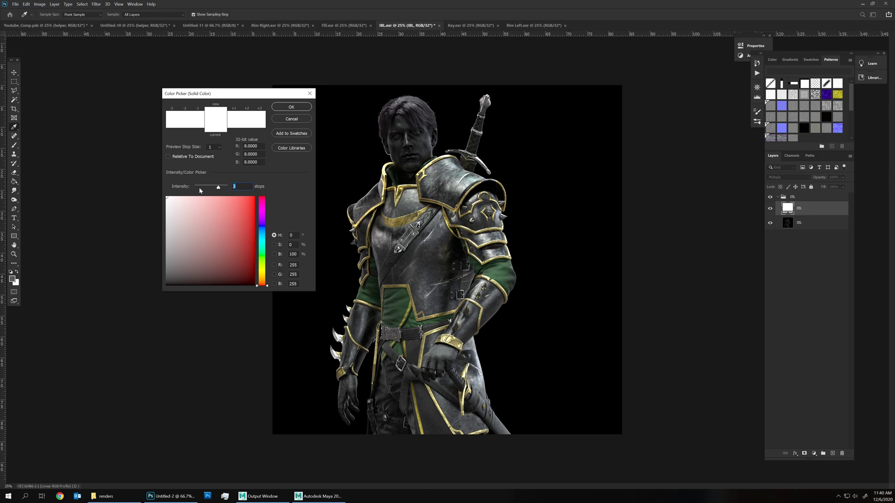
type("4")
mouse_move(220, 187)
left_mouse_down()
mouse_move(195, 205)
mouse_move(188, 266)
mouse_move(223, 212)
mouse_move(192, 264)
left_mouse_up()
type("1")
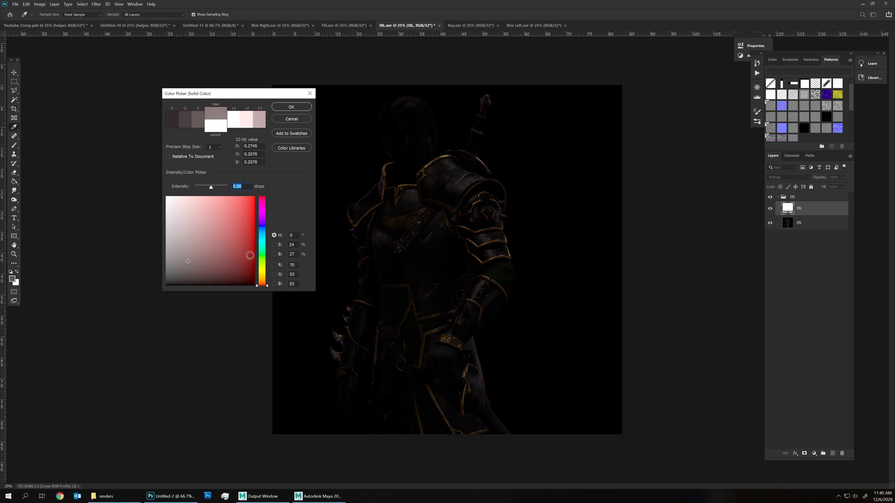
key("Escape")
Step: Collapse the IBL group and create a new group named Key above it
left_click(782, 198)
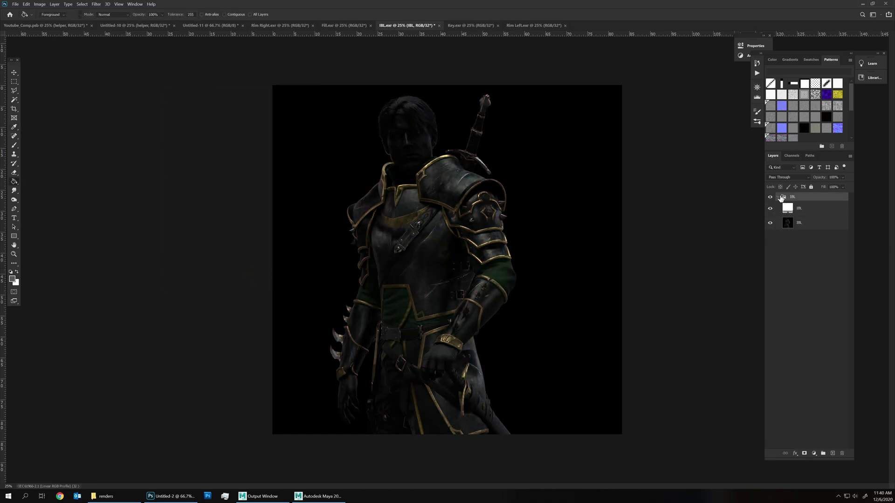
left_click(780, 198)
left_click(823, 453)
double_click(794, 196)
type("Key")
key("Return")
Step: Copy the Key.exr render into the Key group of the IBL.exr document
left_click(484, 26)
left_click(428, 26)
left_click_drag(468, 71, 468, 72)
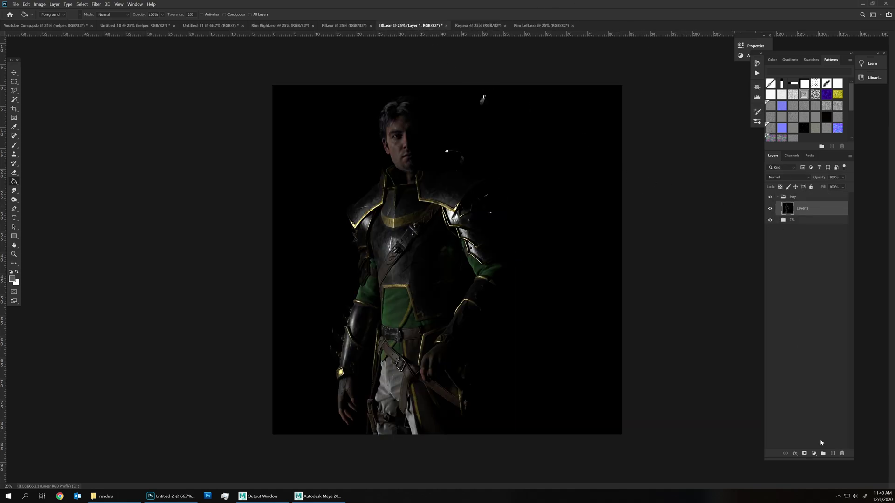
Step: Add a white Solid Color fill above the Key render, delete its mask and set it to Multiply
left_click(814, 454)
left_click(829, 330)
left_click_drag(191, 242, 144, 178)
key("Return")
right_click(805, 210)
left_click(830, 221)
left_click(787, 177)
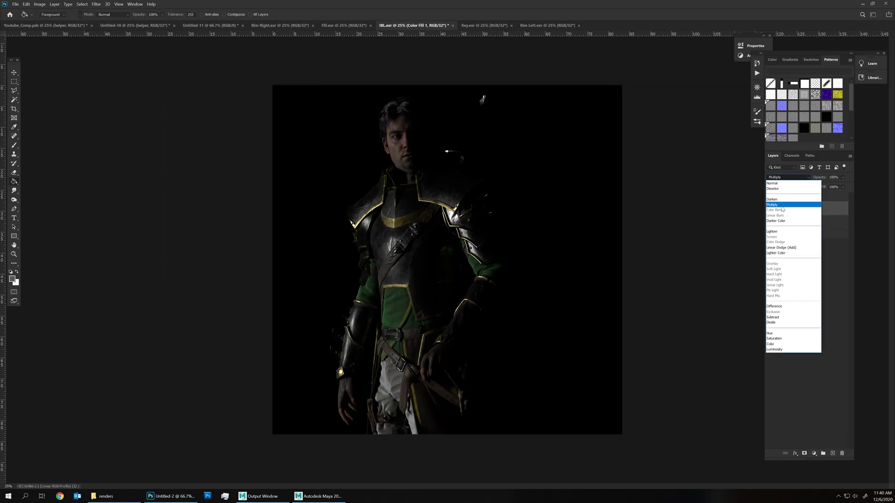
left_click(792, 202)
Step: Tint the Key render red by setting its fill color to 32-bit RGB 1.0000, 0.0000, 0.0000
double_click(788, 208)
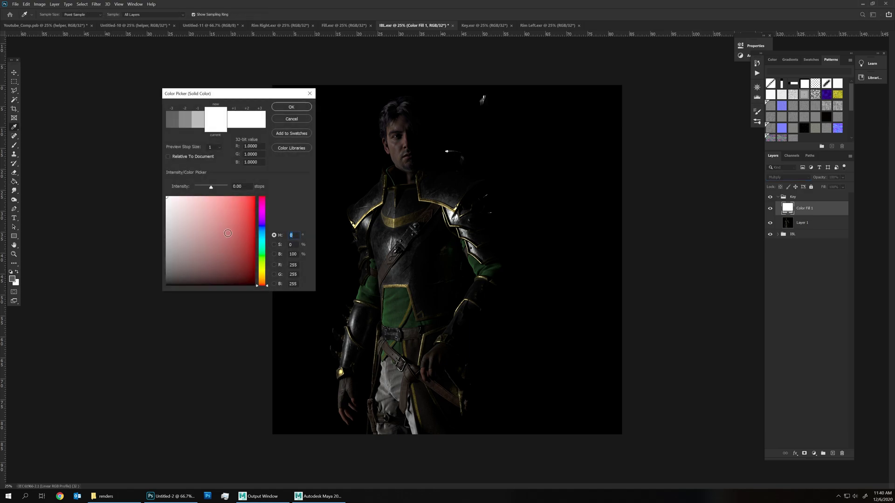
left_click(240, 228)
left_click_drag(240, 228, 259, 184)
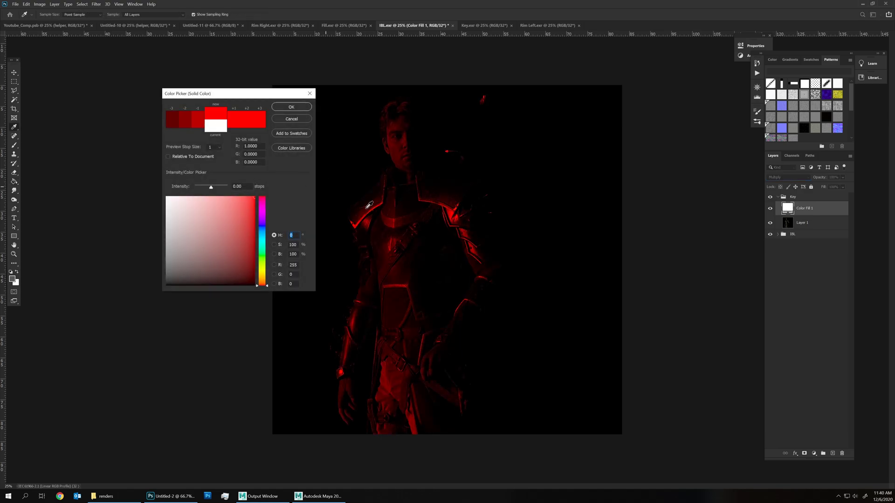
key("Return")
Step: Switch to Maya, set the Key area light's color to red and close the Render Settings
key("alt+Tab")
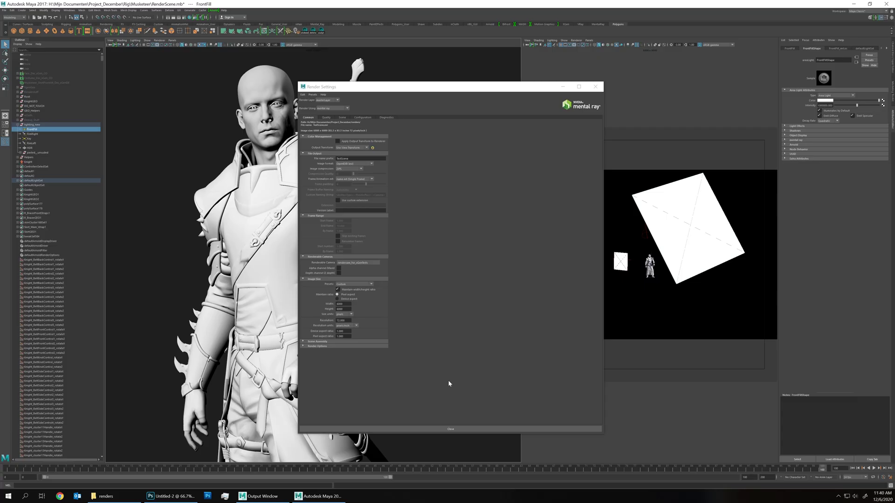
left_click(30, 138)
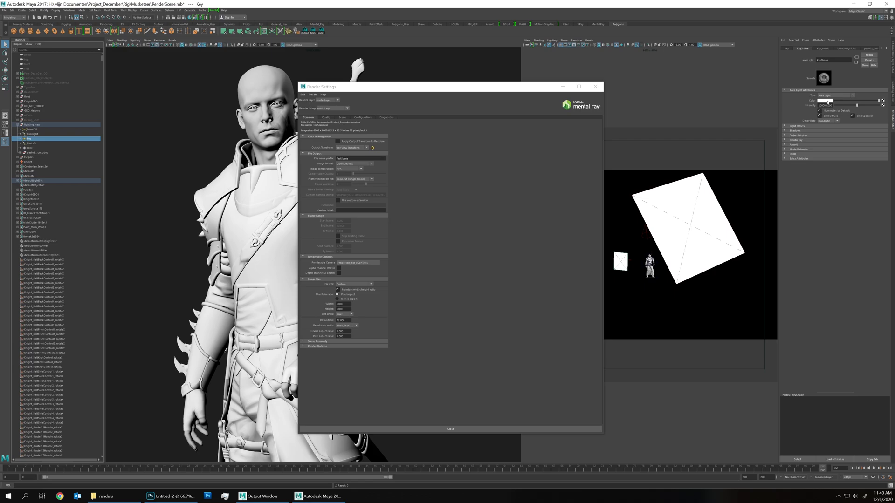
left_click(828, 101)
left_click(810, 89)
left_click(595, 87)
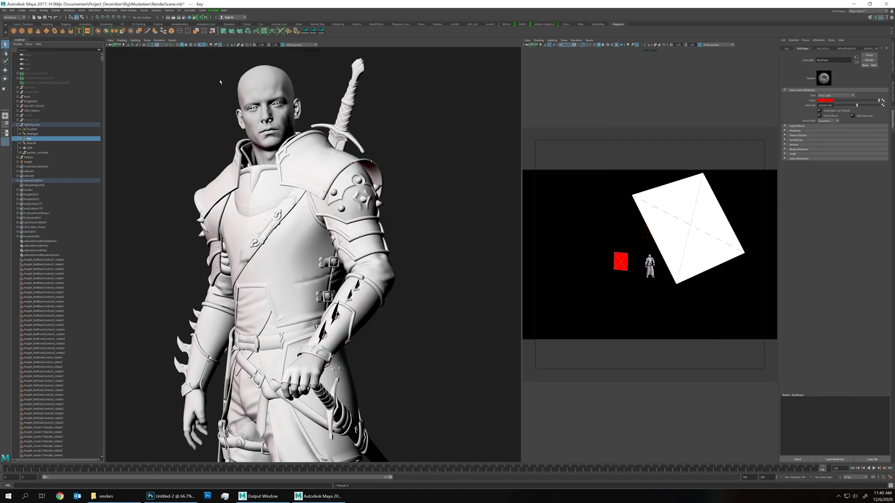
Step: Hide all the scene lights in Maya and show only the Key light
left_click_drag(36, 130, 35, 148)
key("ctrl+h")
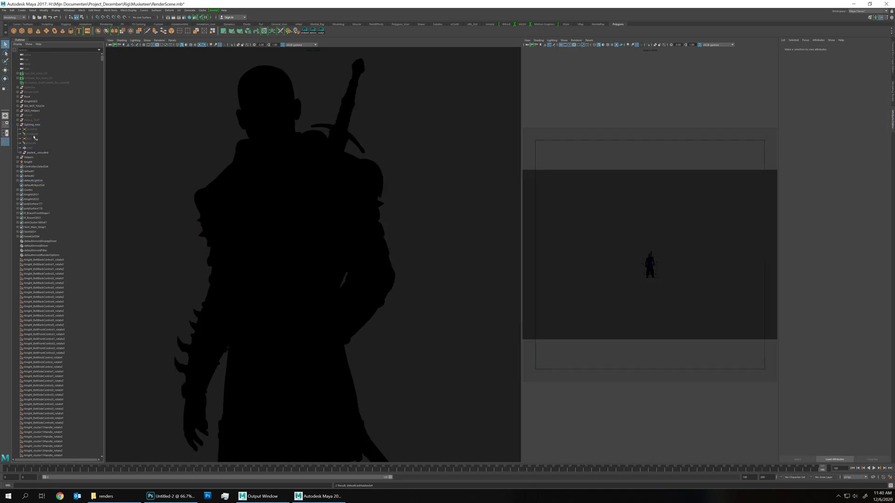
left_click(36, 138)
key("shift+h")
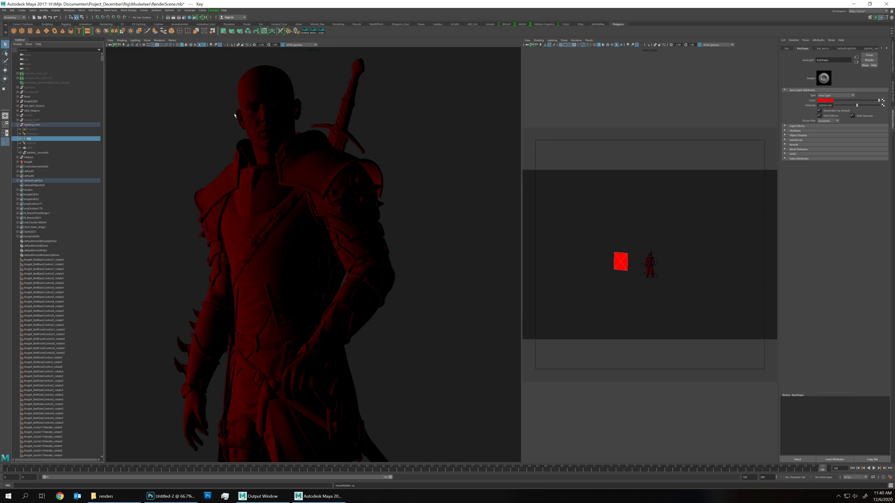
Step: Switch back to Photoshop and set the Key group's blend mode to Linear Dodge (Add)
key("alt+Tab")
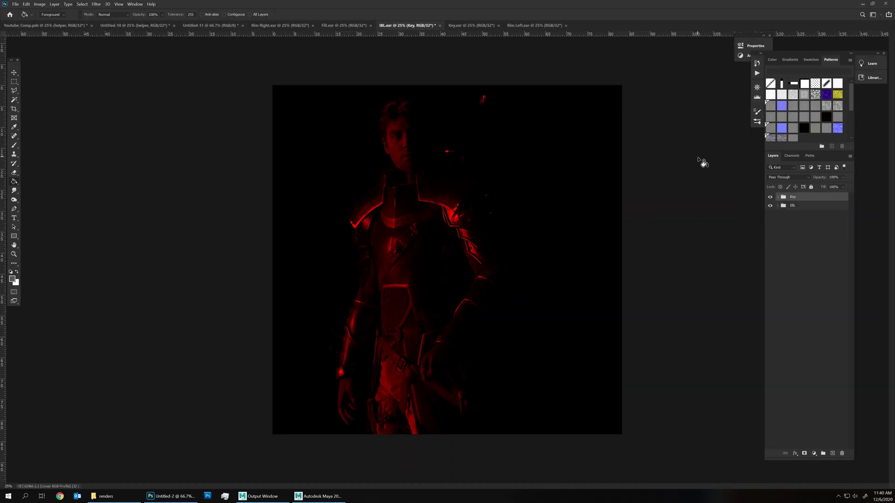
left_click(782, 180)
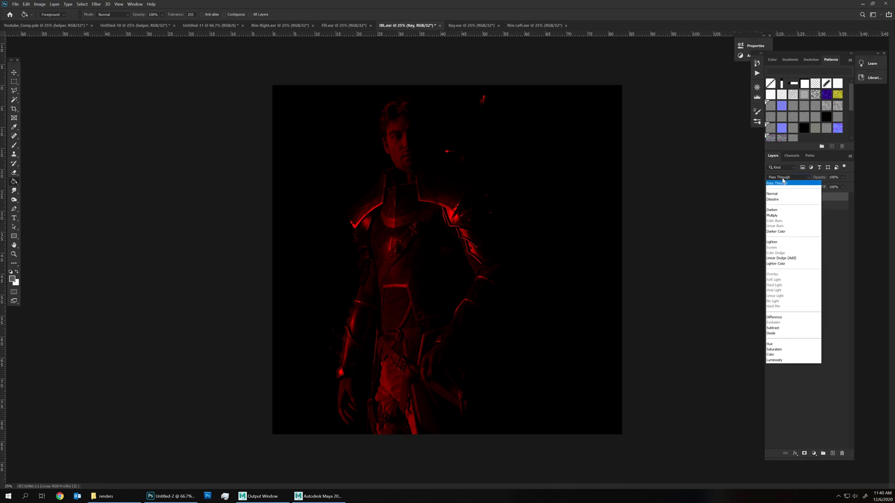
left_click(781, 259)
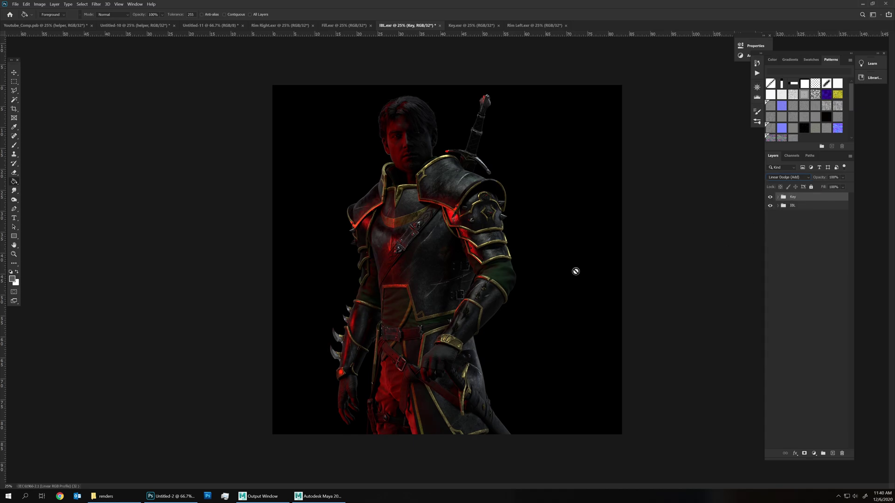
Step: Reset the Key group's fill color to white
left_click(777, 197)
double_click(787, 210)
left_click_drag(177, 205, 124, 189)
key("Return")
Step: Collapse the Key group and create a new group named Fill above it
left_click(783, 197)
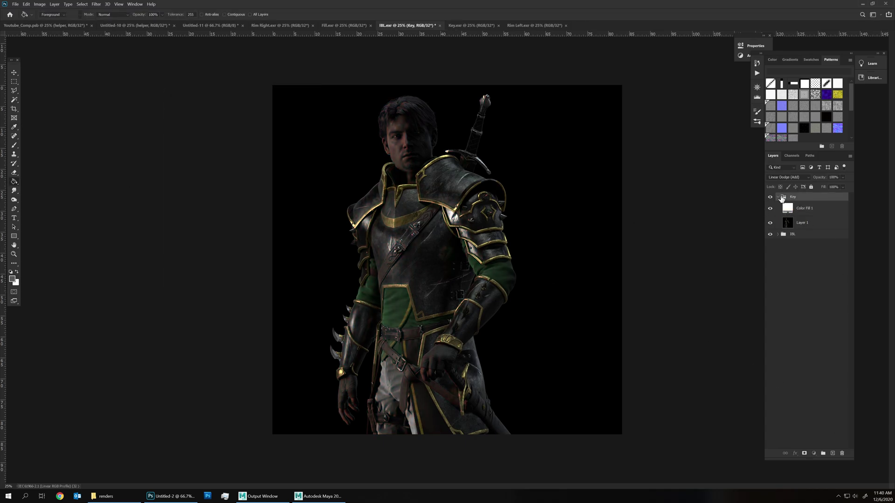
left_click(777, 197)
left_click(823, 453)
double_click(794, 198)
type("Fill")
key("Return")
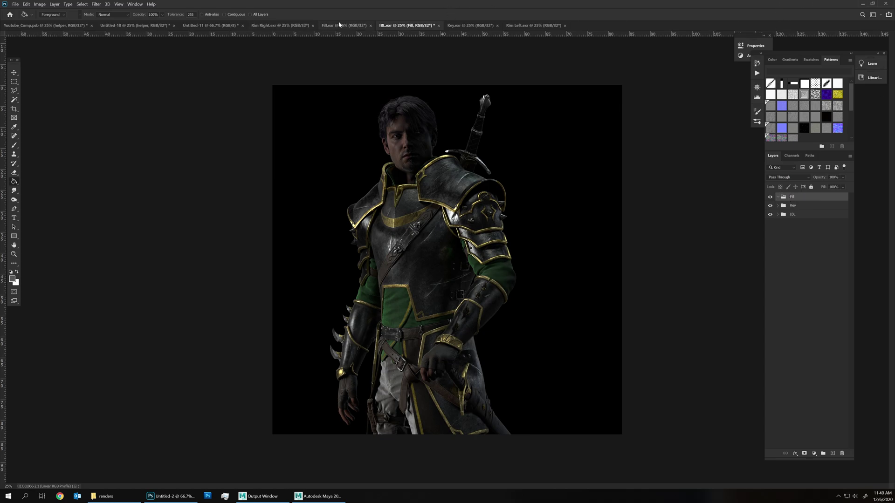
Step: Copy the Fill.exr render into the Fill group and add a white Solid Color fill layer above it
key("ctrl+v")
left_click(814, 453)
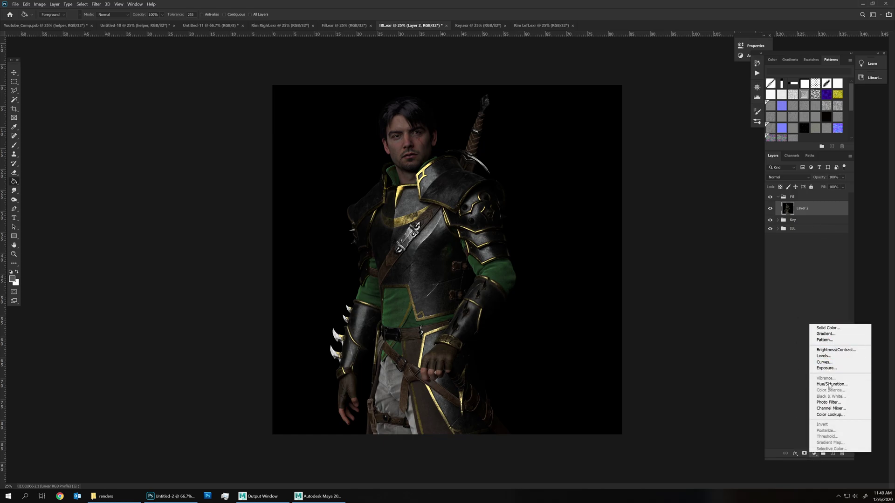
left_click(827, 328)
left_click(167, 197)
key("Return")
Step: Delete the mask of the Fill group's color fill and set its blend mode to Multiply
right_click(802, 209)
left_click(820, 223)
left_click(783, 178)
key("Escape")
key("Delete")
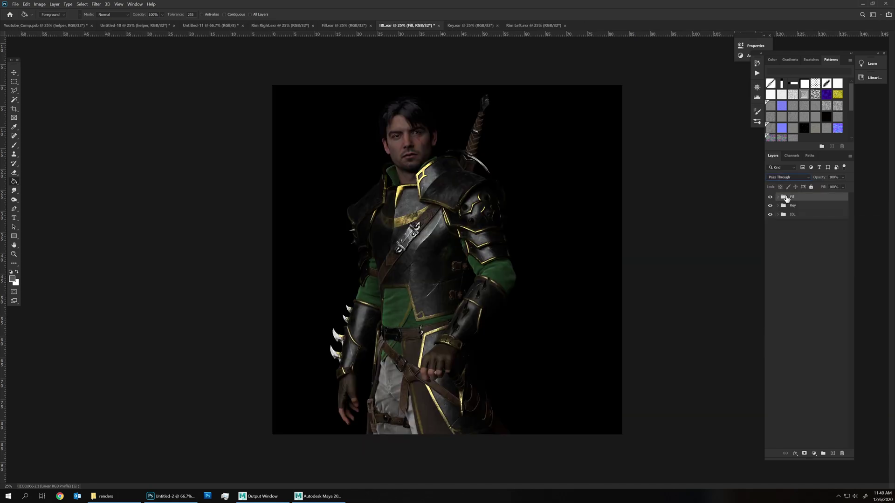
Step: Set the Fill group's blend mode to Linear Dodge (Add) and hide the IBL group
left_click(783, 178)
left_click(787, 258)
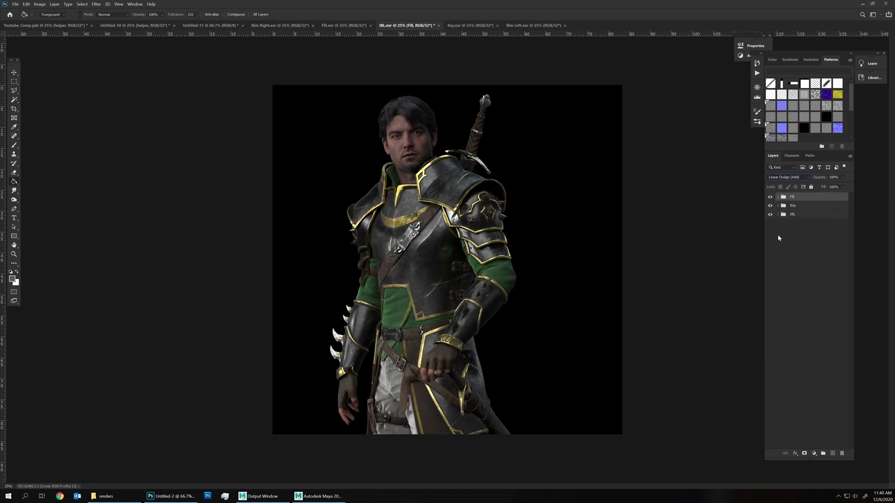
left_click(778, 198)
left_click(769, 242)
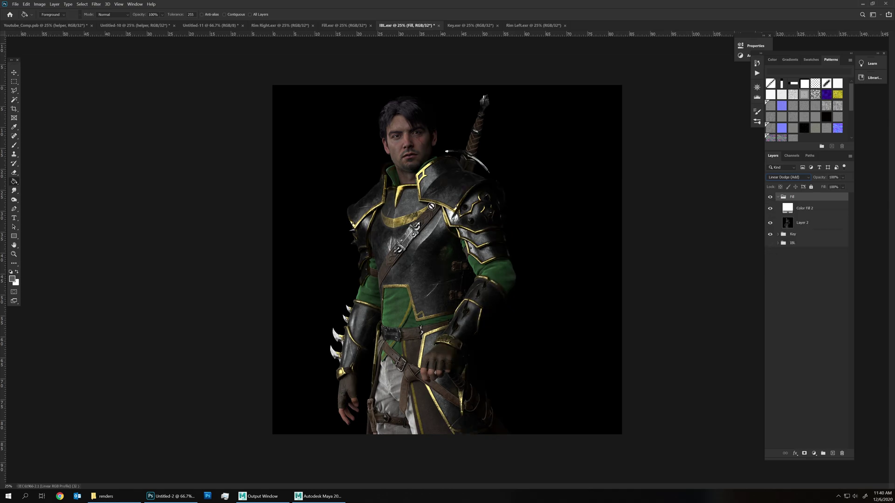
Step: Change the color fill inside the Key group to pure red
left_click(777, 234)
double_click(786, 246)
left_click(259, 195)
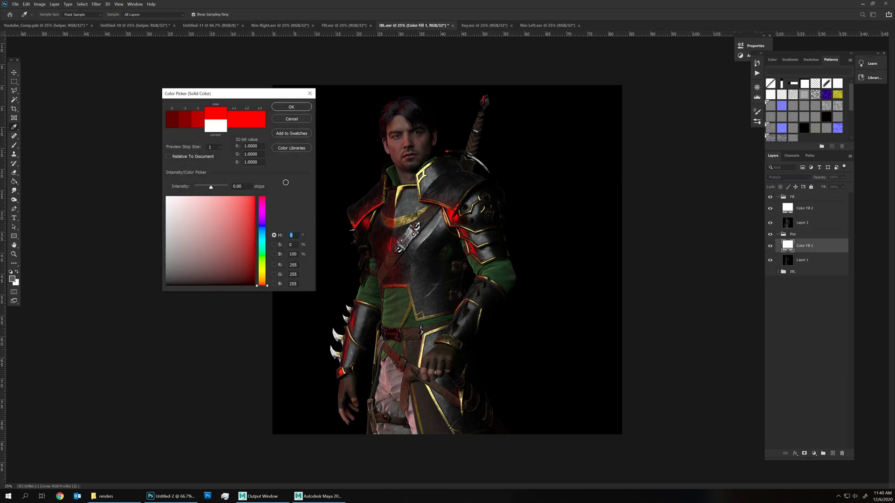
key("Return")
Step: Set the Fill group's fill color to blue with 32-bit RGB values 0.0470, 0.0000, 1.0000
double_click(786, 208)
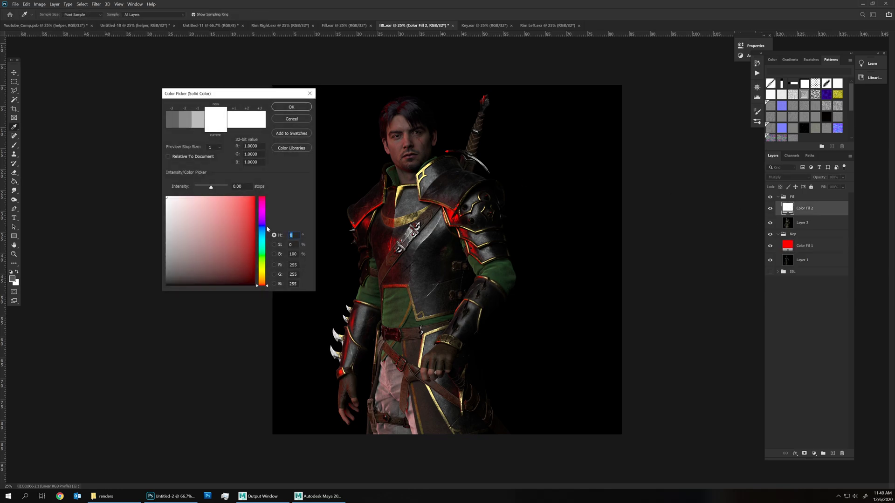
left_click_drag(265, 235, 264, 224)
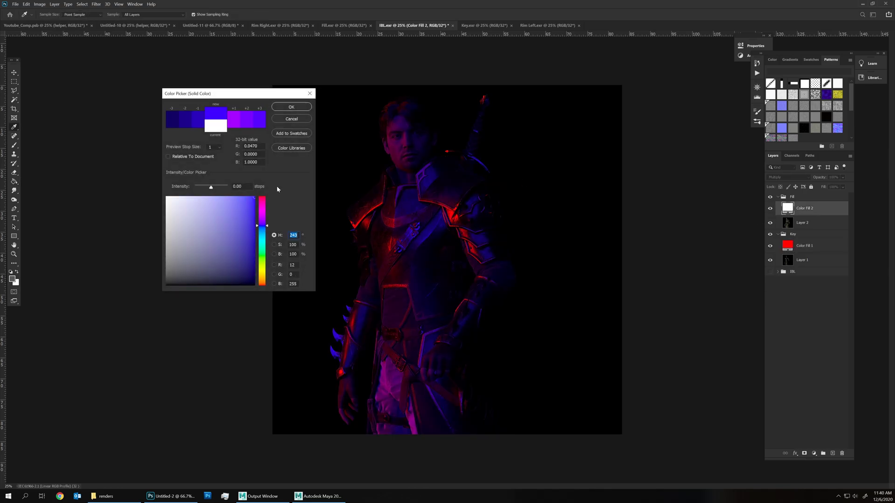
key("Return")
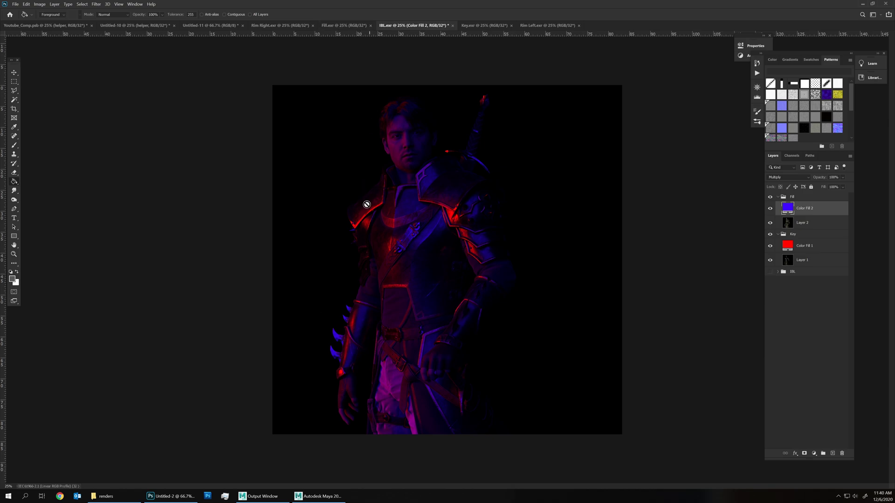
Step: Switch to Maya, unhide the FrontFill area light and set its color to blue
key("alt+Tab")
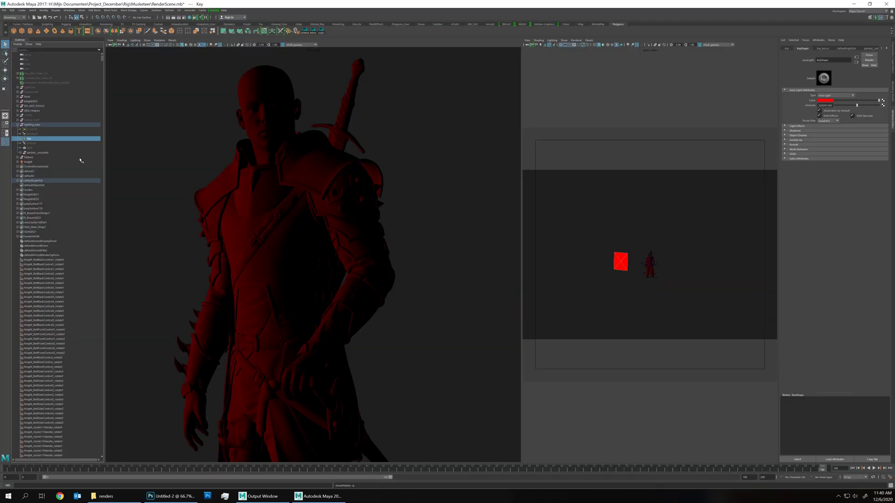
left_click(39, 135)
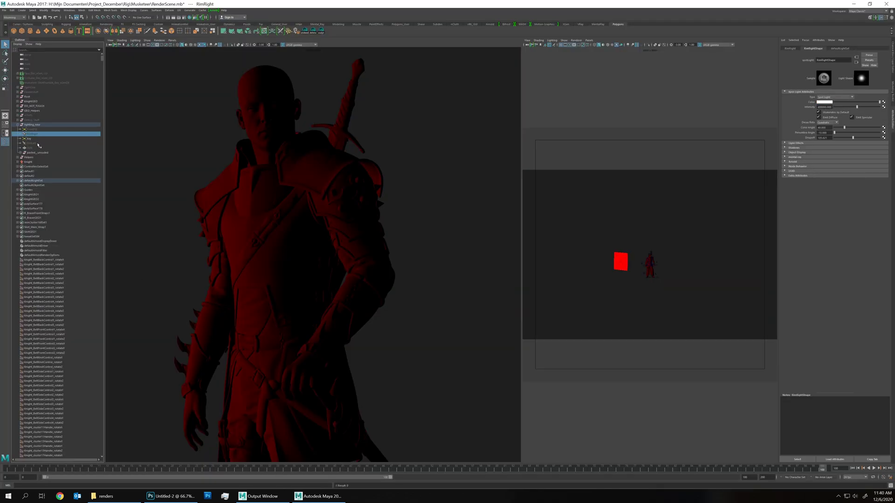
left_click(42, 129)
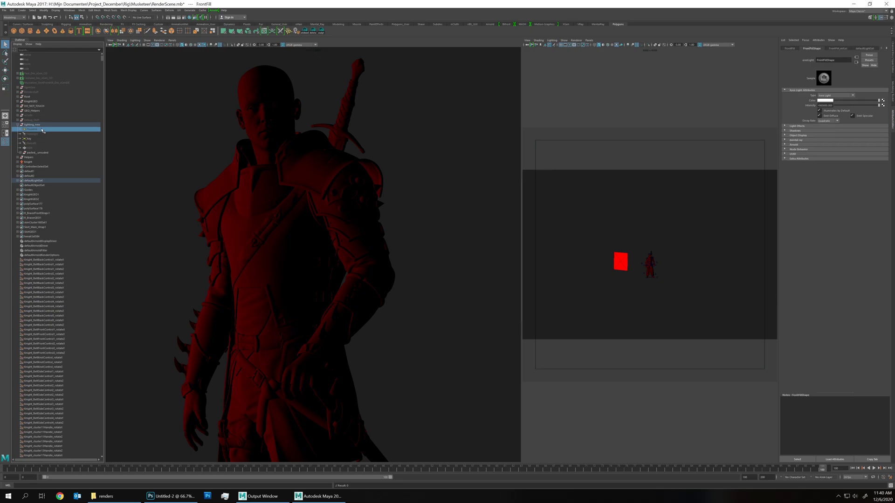
key("shift+h")
left_click(824, 100)
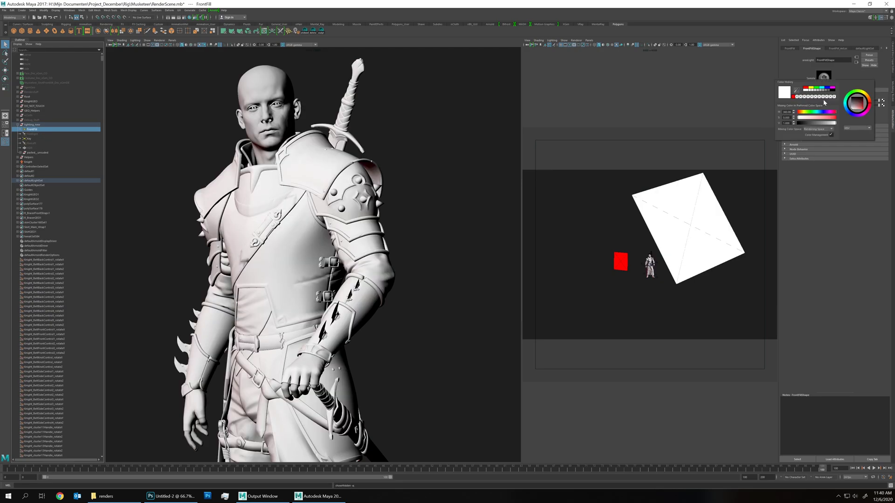
left_click(845, 109)
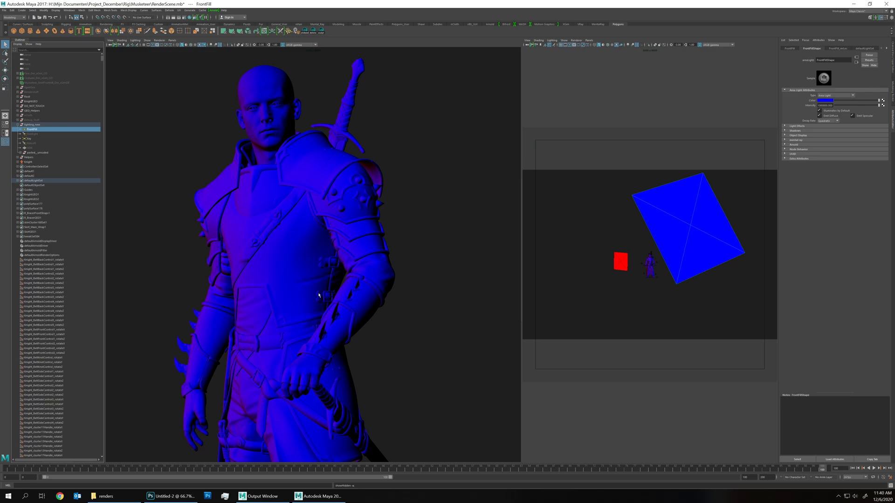
Step: Switch back to Photoshop, create a group named Rim Right above the Fill group and paste the right rim pass into it
key("alt+Tab")
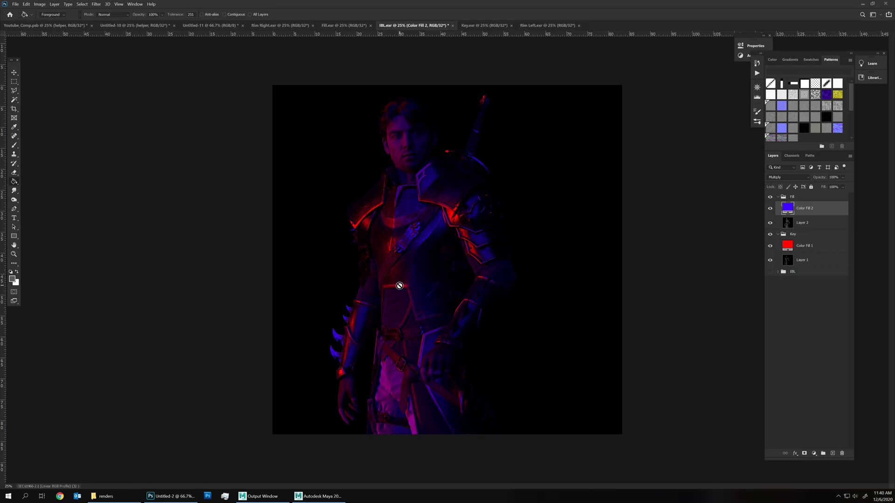
left_click(792, 196)
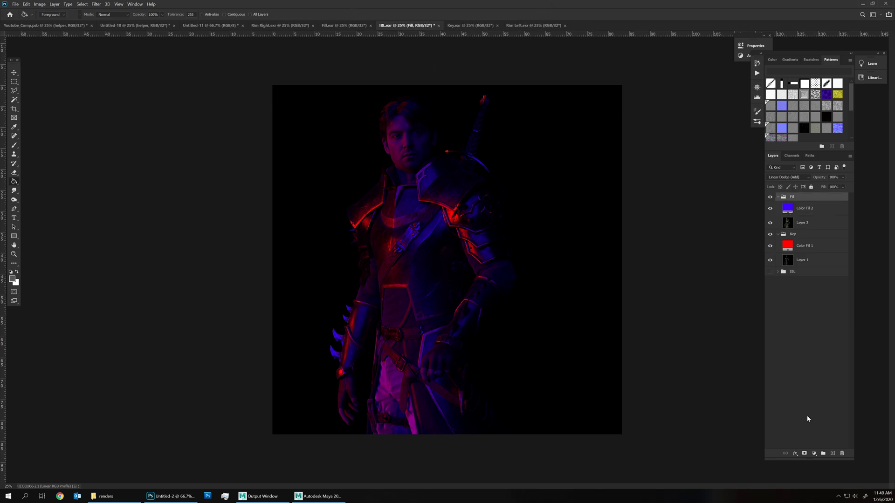
left_click(822, 455)
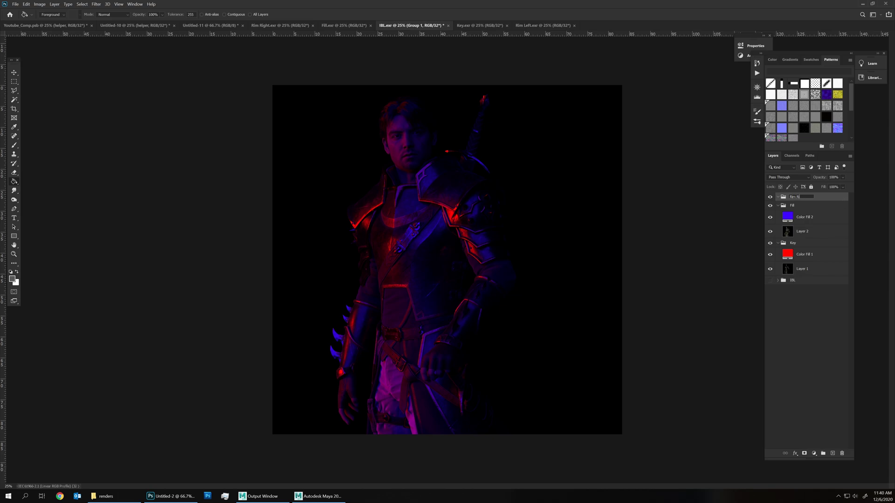
type("Rim Right")
key("Return")
key("ctrl+z")
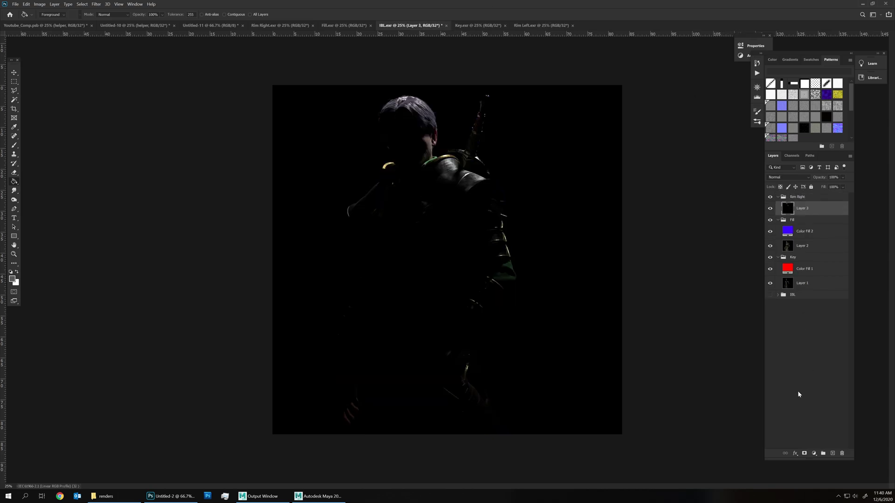
Step: Add a white solid color fill above the pass in the Rim Right group and delete its mask
left_click(814, 453)
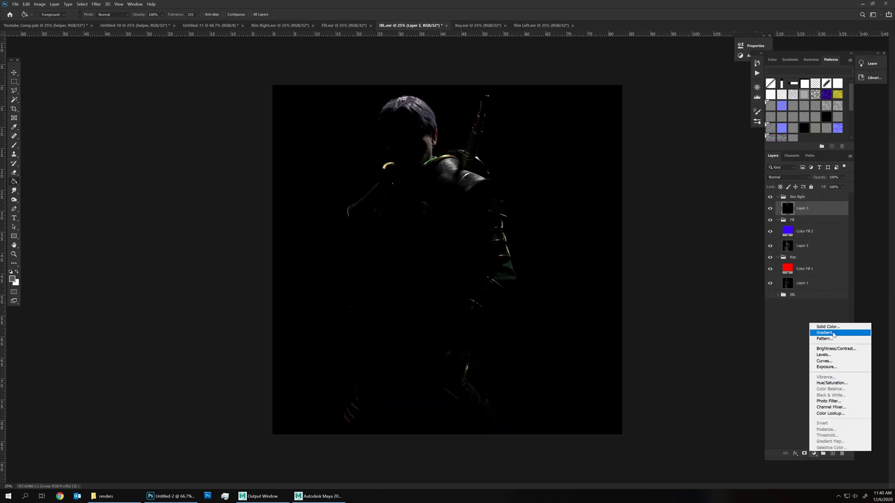
left_click(834, 328)
left_click_drag(218, 236, 157, 189)
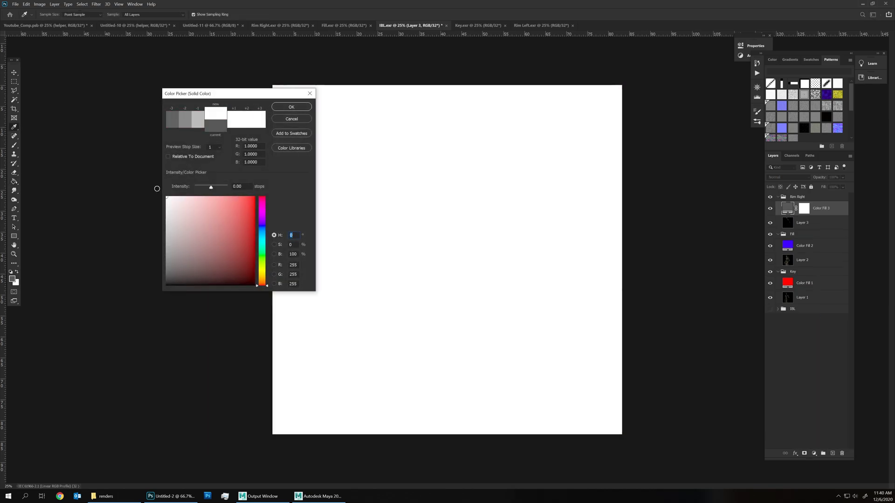
left_click(291, 107)
key("g")
right_click(803, 208)
left_click(822, 217)
Step: Set the new color fill's blend mode to Multiply and the Rim Right group's blend mode to Linear Dodge (Add)
left_click(783, 177)
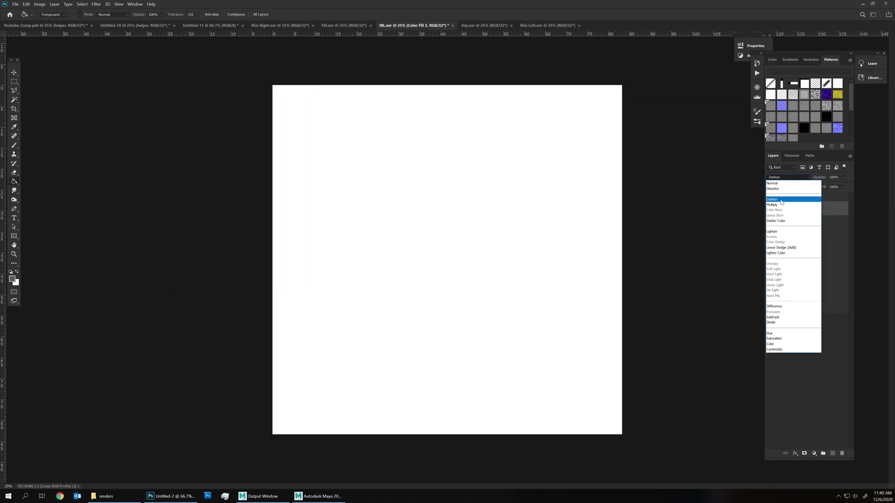
left_click(771, 206)
left_click(802, 196)
left_click(787, 177)
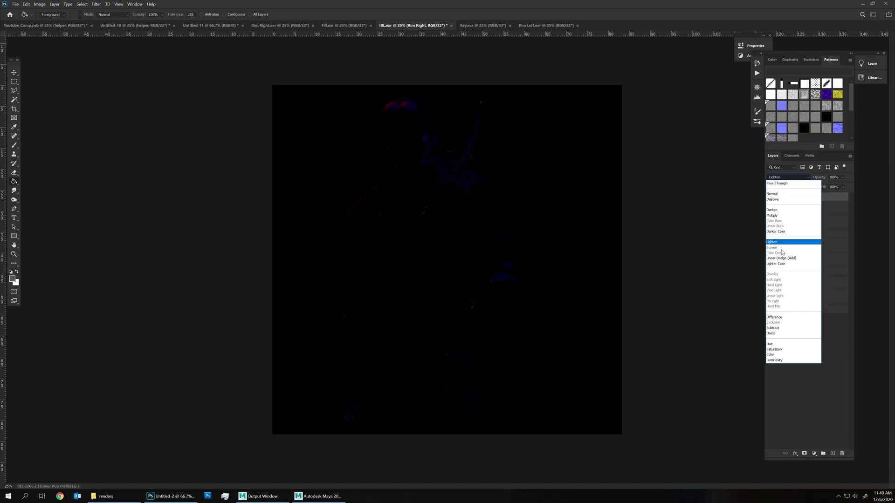
left_click(781, 249)
Step: Change the color fill inside the Rim Right group to a saturated green
left_click(787, 209)
double_click(787, 210)
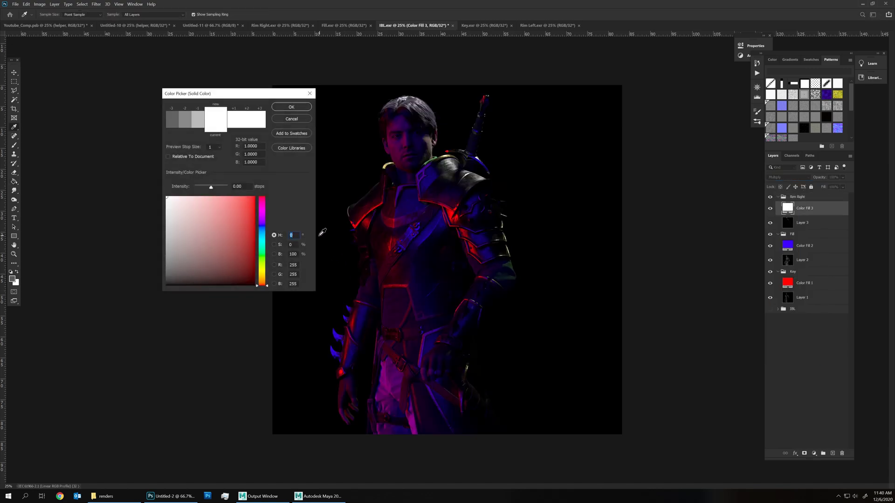
left_click(263, 259)
left_click_drag(247, 209, 268, 174)
key("Return")
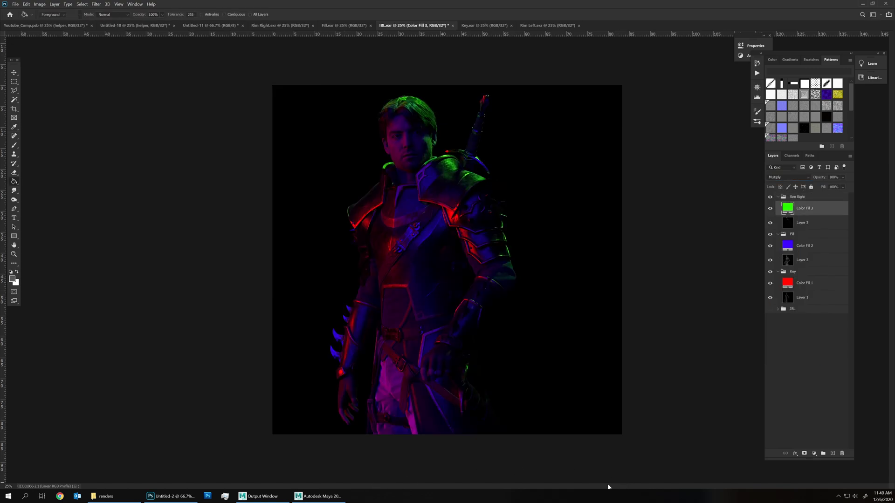
Step: Switch to Maya, unhide the RimRight spot light and set its color to green
left_click(620, 495)
left_click(32, 133)
left_click(821, 101)
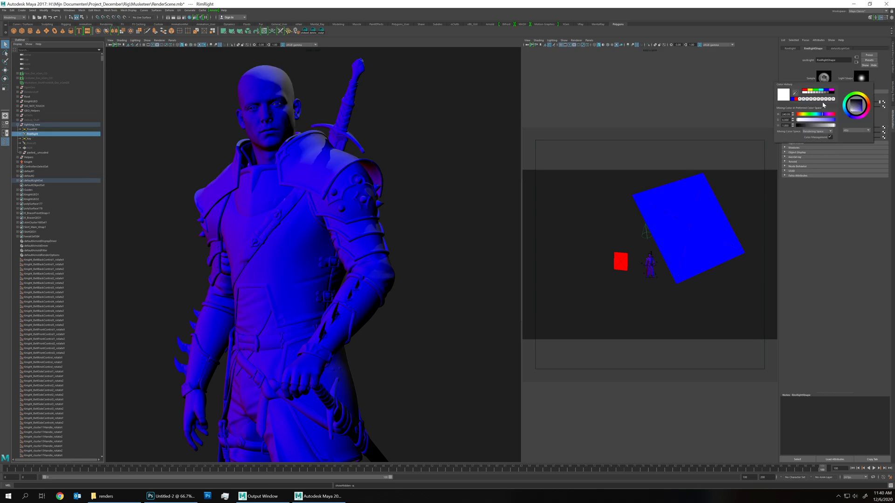
left_click(814, 92)
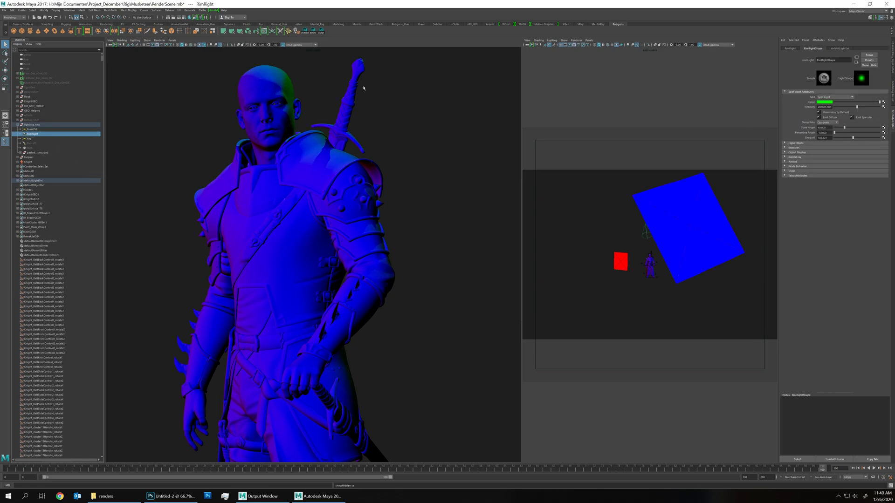
Step: Switch back to Photoshop and set the color fills in the Rim Right, Fill and Key groups to white
key("alt+Tab")
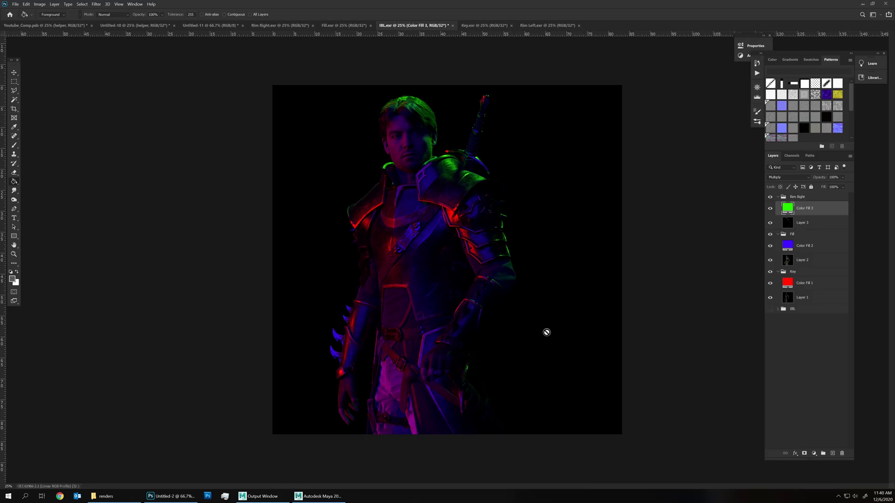
double_click(787, 208)
left_click(149, 176)
key("Return")
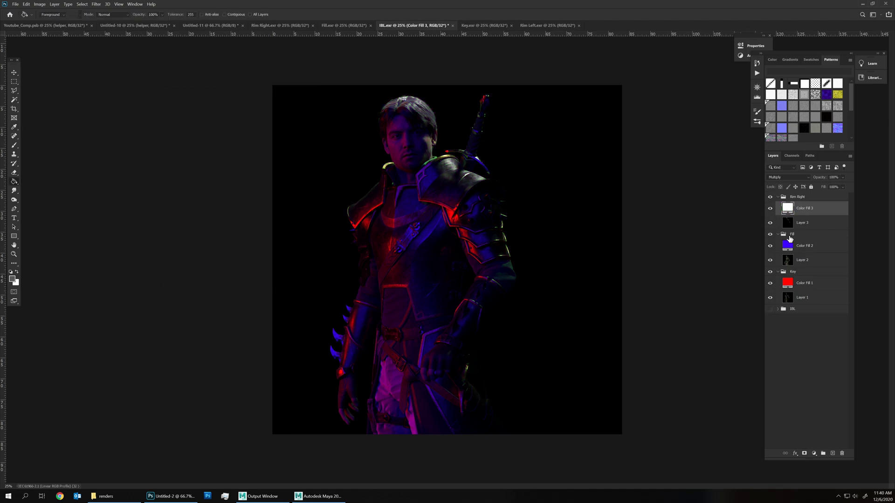
double_click(786, 245)
left_click(157, 176)
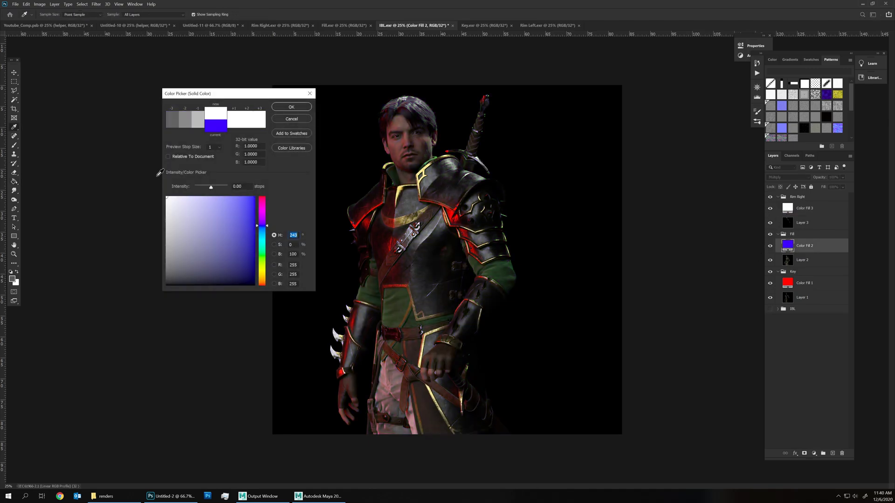
key("Return")
double_click(787, 282)
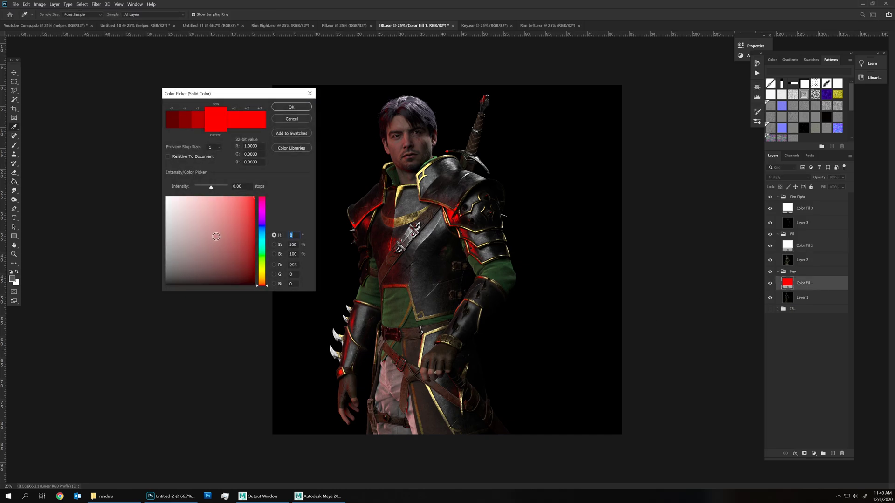
left_click(142, 186)
key("Return")
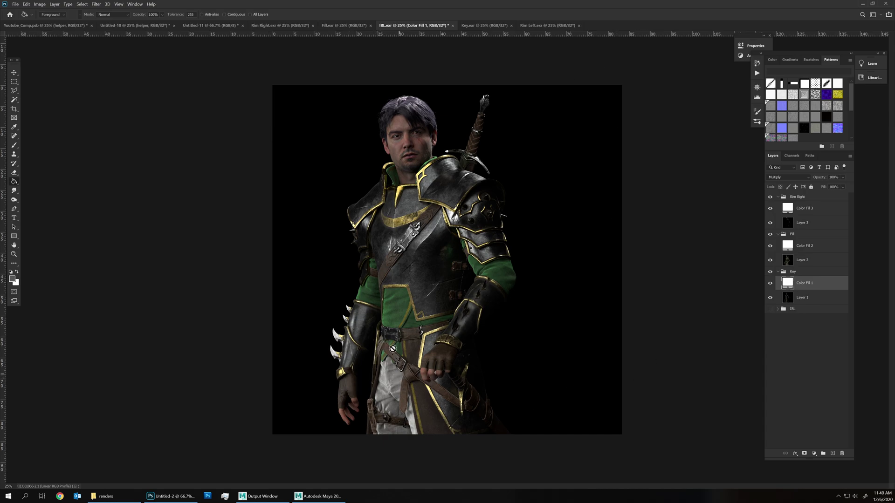
Step: Keep the Fill group's color fill white and set its intensity to 1 stop
double_click(787, 246)
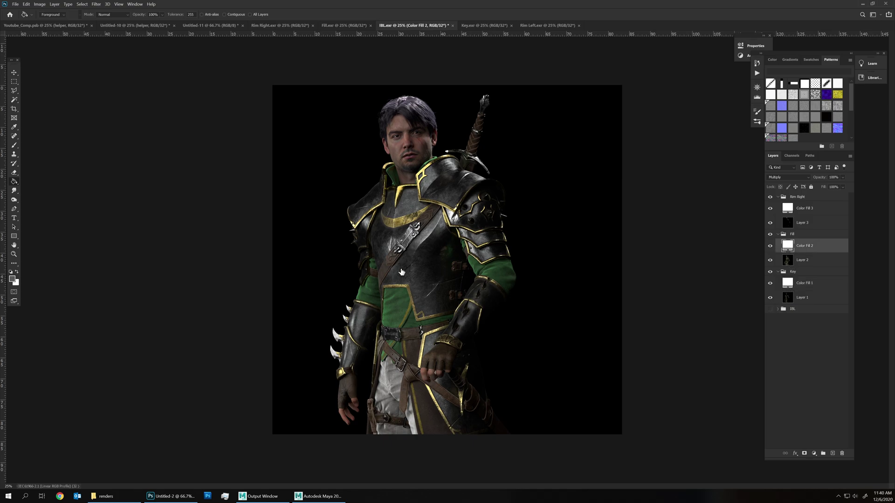
left_click_drag(213, 270, 220, 190)
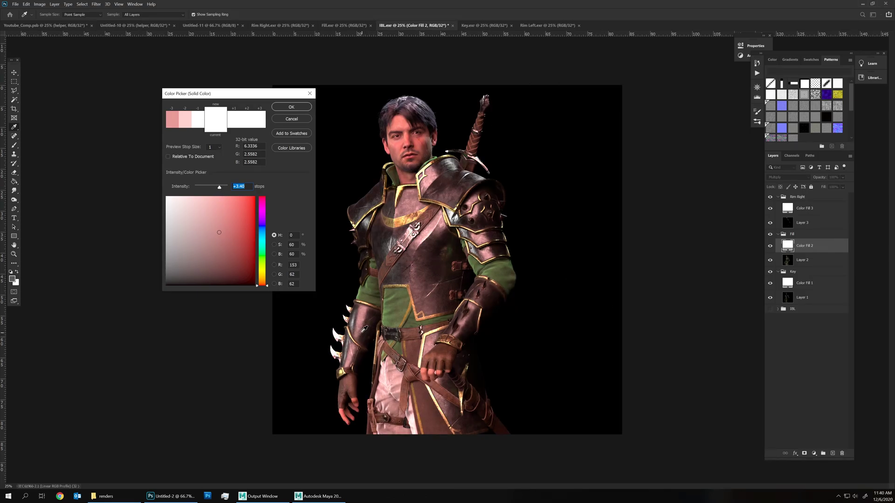
left_click(167, 198)
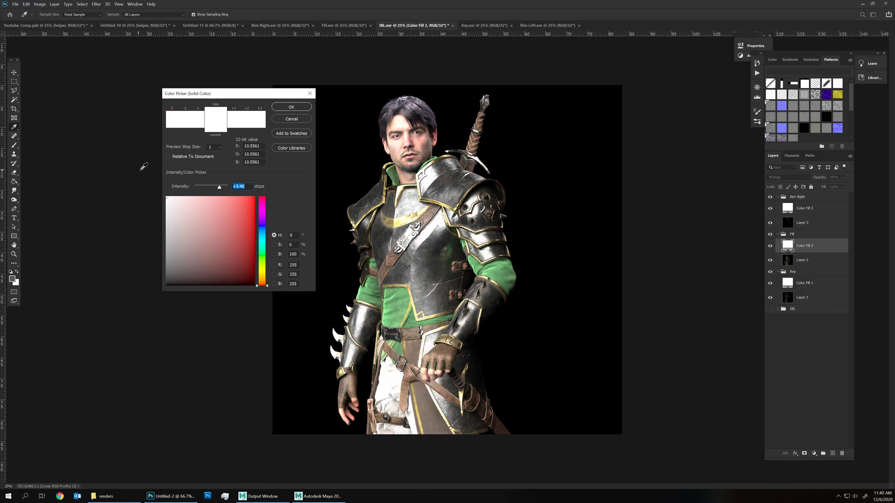
type("3")
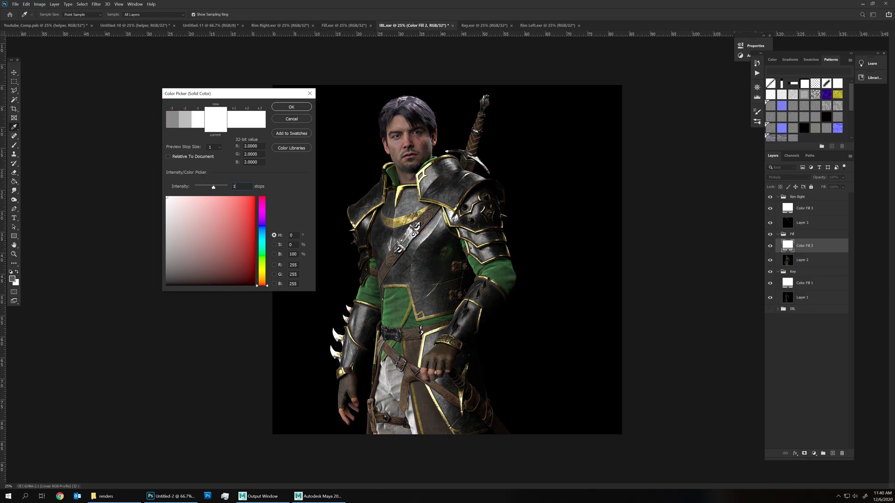
key("Return")
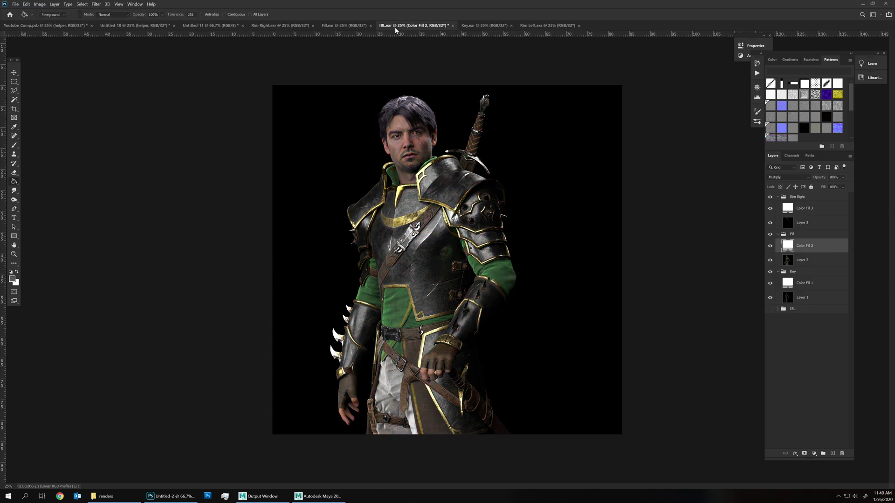
Step: Create a new group named Rim Left above the Rim Right group
left_click(797, 198)
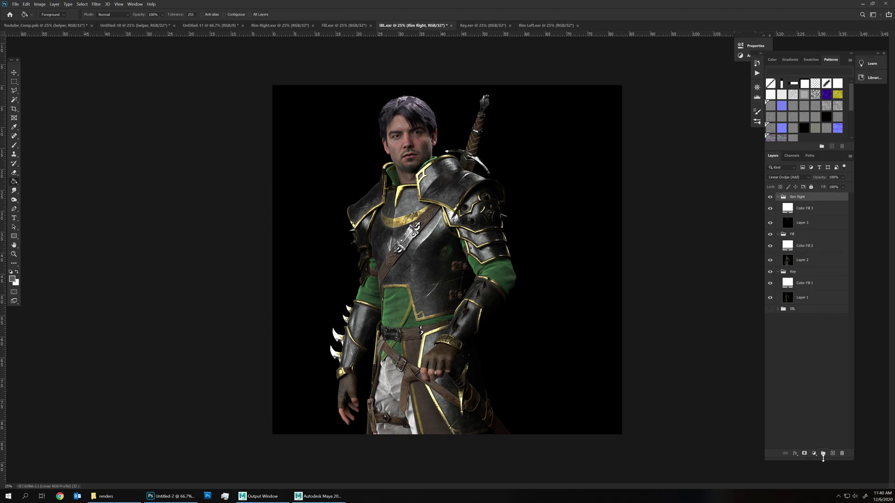
left_click(823, 453)
double_click(797, 197)
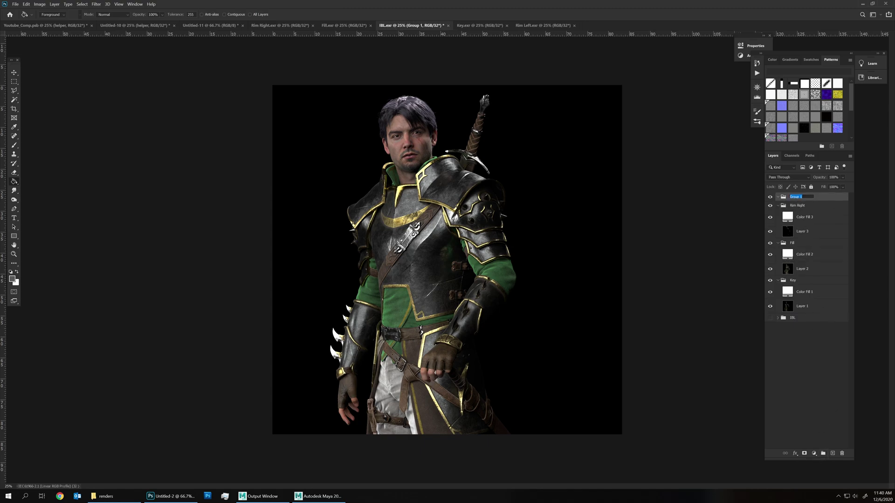
key("Return")
Step: Copy the Rim Left.exr pass into the Rim Left group and name the layer Rim Left
left_click(482, 26)
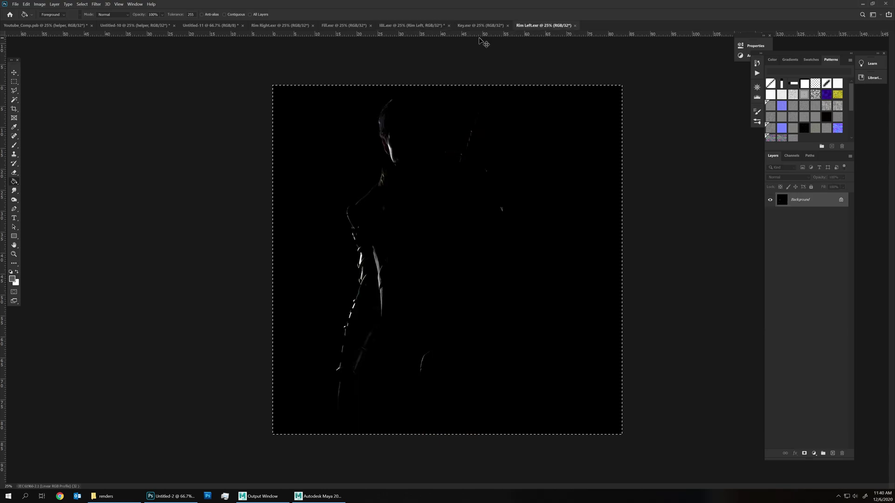
left_click(420, 26)
key("ctrl+v")
double_click(801, 209)
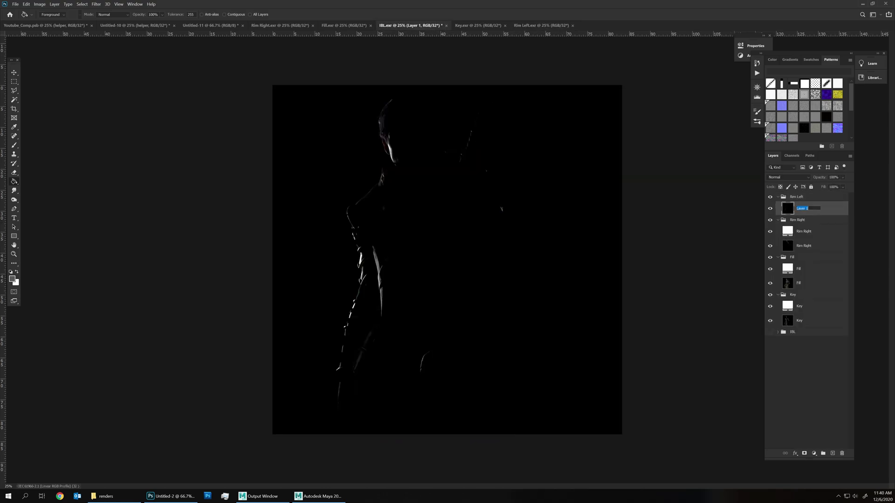
type("Rim Left")
key("Return")
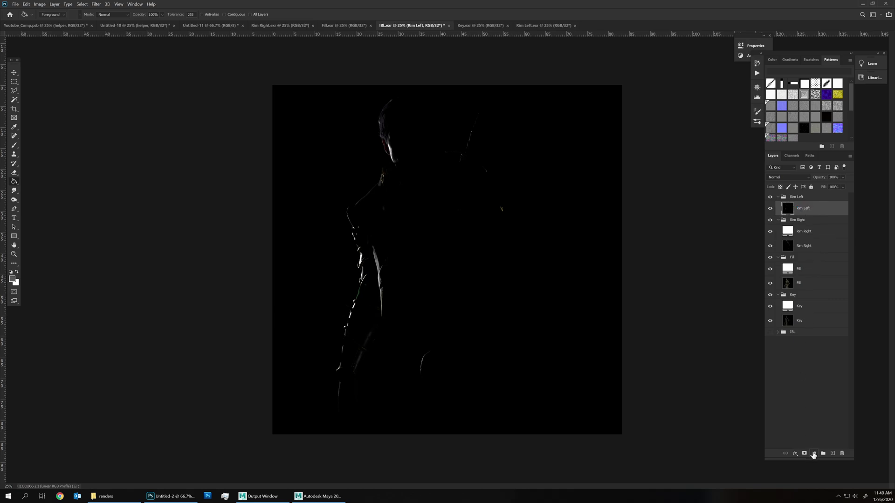
Step: Add a white solid color fill above the pass in the Rim Left group
left_click(813, 453)
left_click(827, 327)
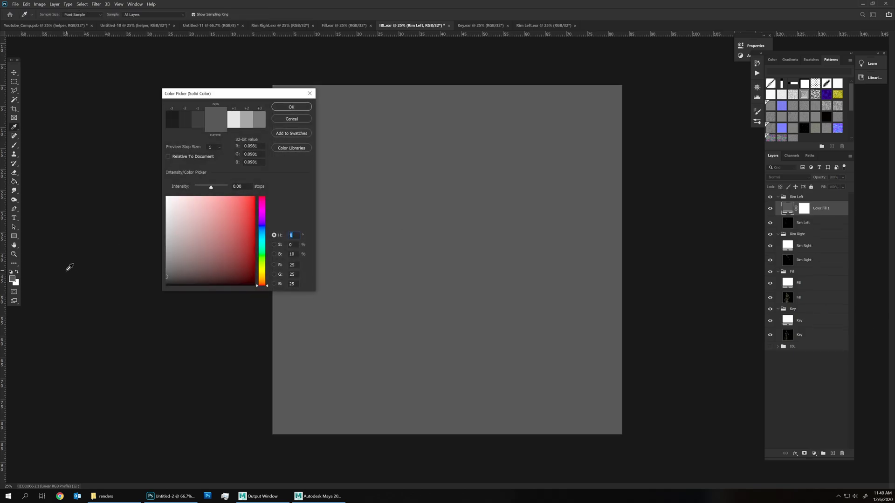
left_click_drag(177, 229, 166, 196)
key("Return")
Step: Delete the new color fill's mask and rename the fill layer Rim Left
right_click(803, 208)
left_click(820, 219)
double_click(807, 209)
type("Rim Left")
key("Return")
Step: Set the Rim Left group's blend mode to Multiply
left_click(801, 197)
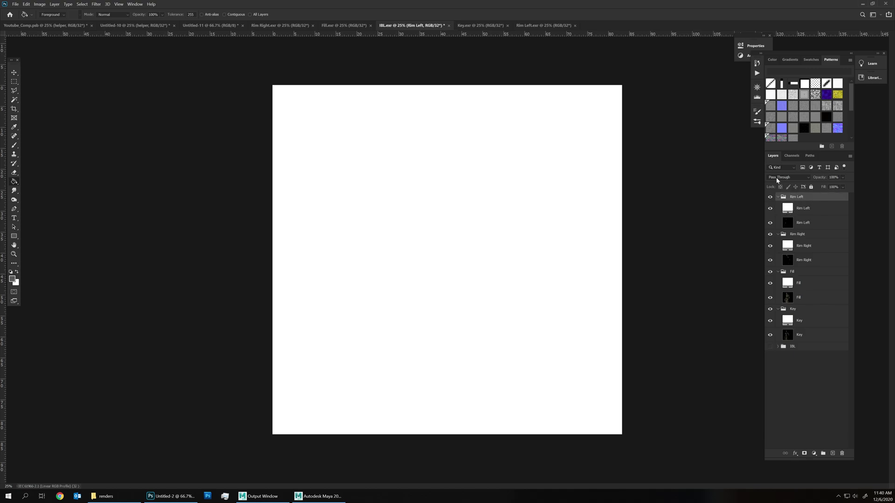
left_click(781, 179)
left_click(778, 206)
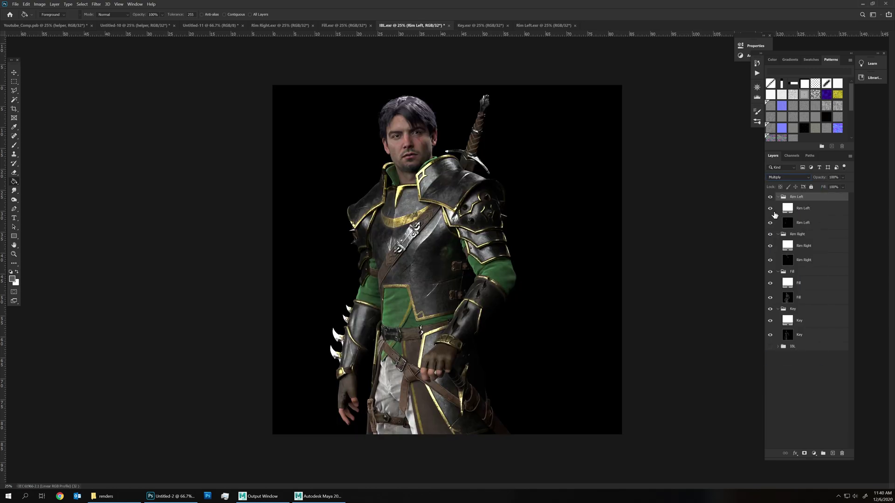
Step: Collapse all the light groups, make the IBL group visible again and expand the groups once more
left_click(777, 205, "ctrl")
left_click(770, 235)
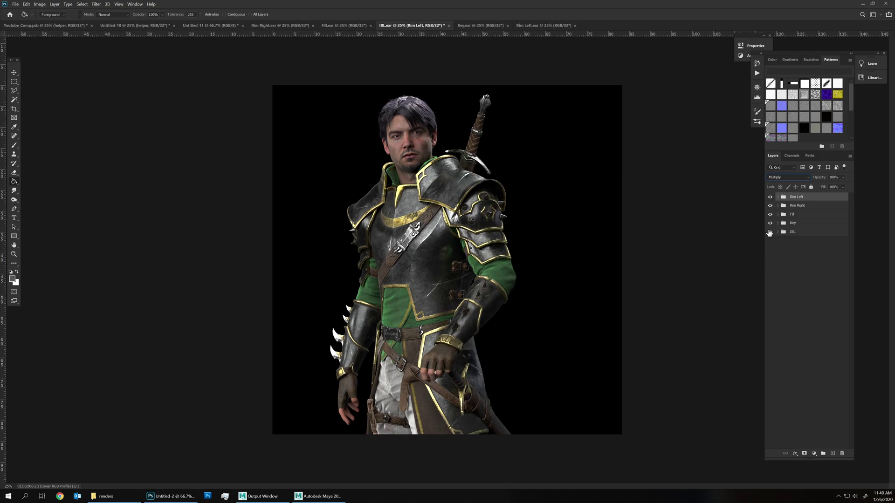
left_click(777, 196, "ctrl")
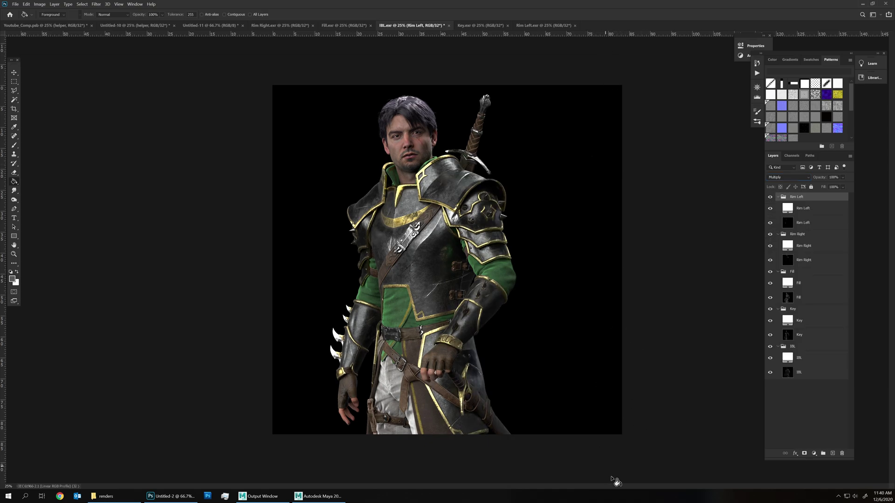
key("alt+Tab")
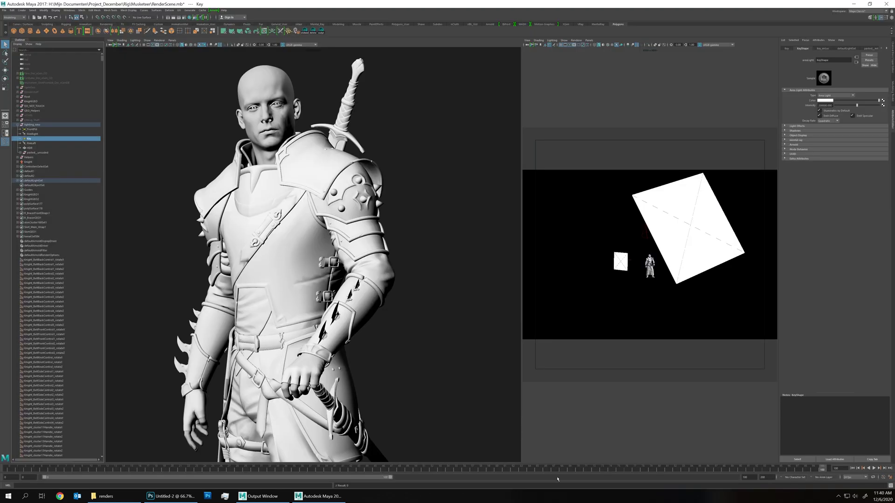
key("alt+Tab")
Step: Put all five light groups, from Rim Left down to IBL, into one parent group named neutral
left_click(805, 381, "shift")
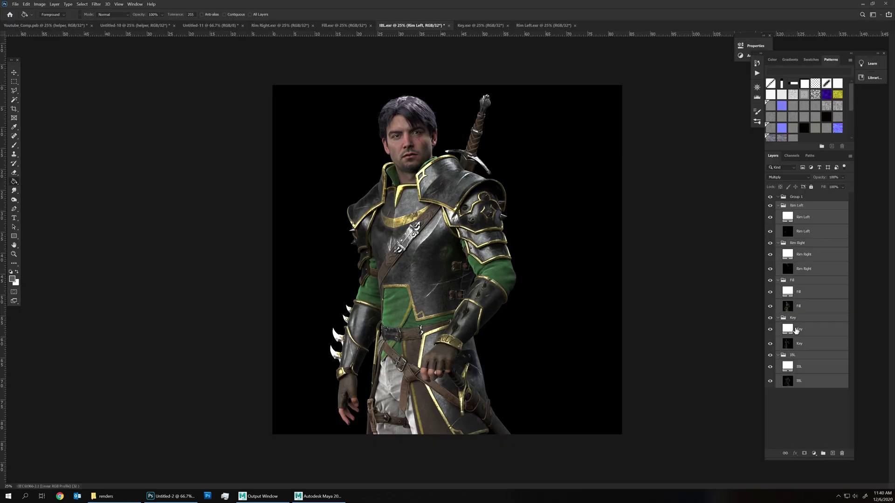
double_click(795, 198)
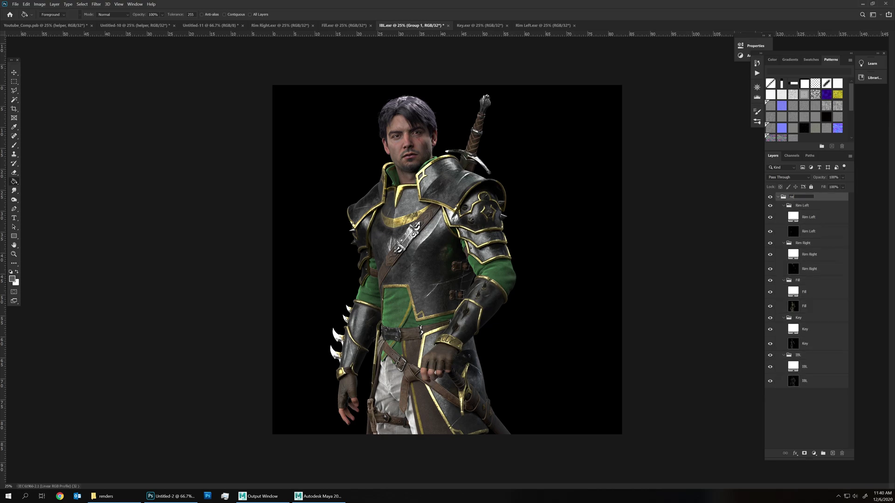
type("neutral")
key("Return")
left_click(801, 208)
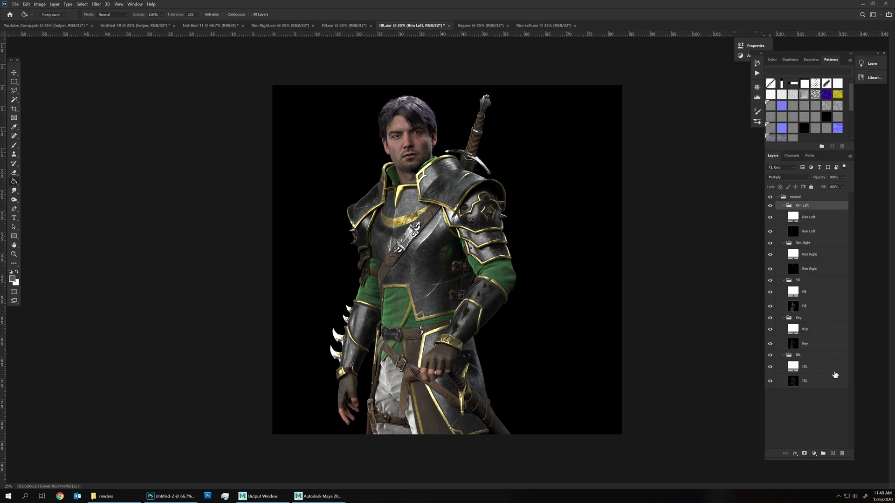
left_click(831, 453)
key("ctrl+z")
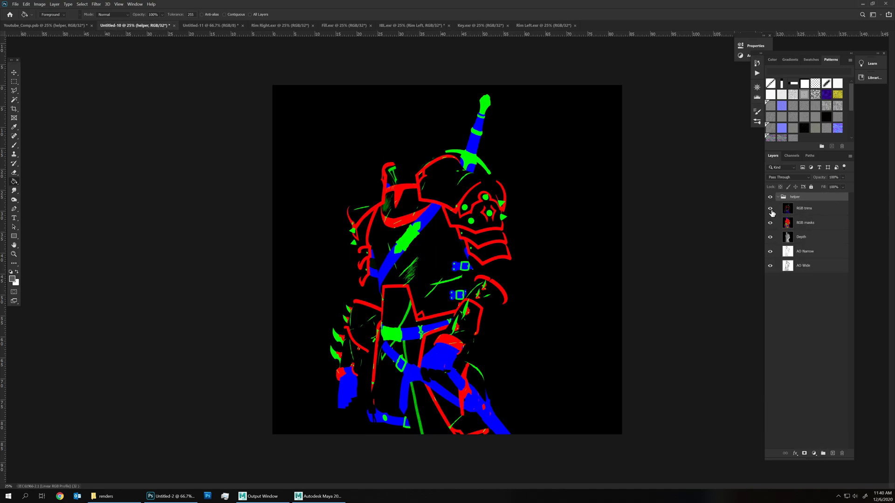
Step: Examine the helper document's RGB trims, RGB masks, Depth, AO Narrow and AO Wide passes one after another
left_click(770, 209)
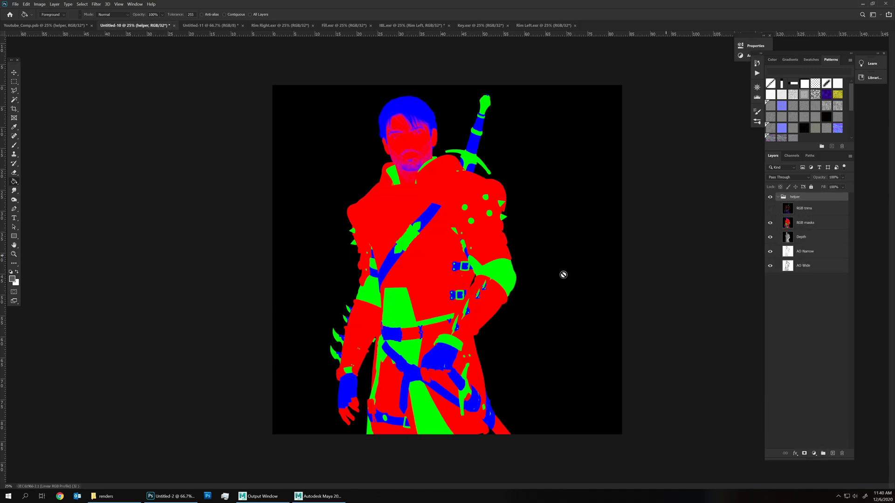
left_click(777, 235)
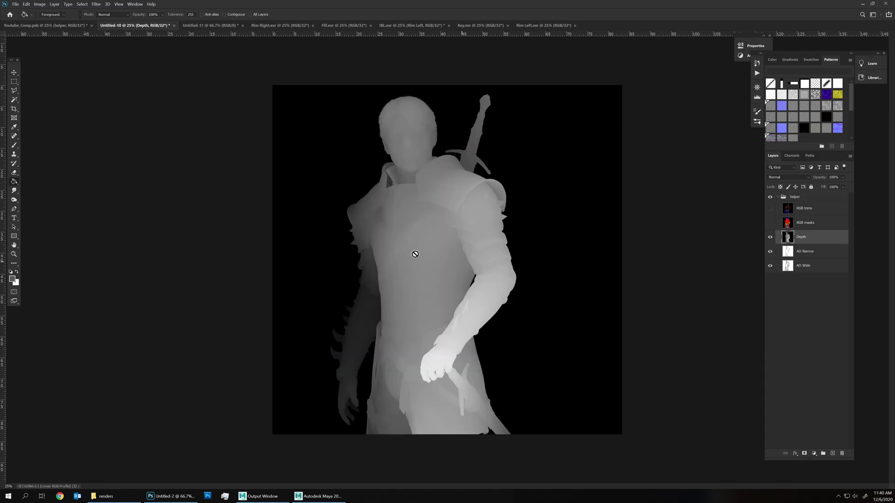
left_click(770, 237)
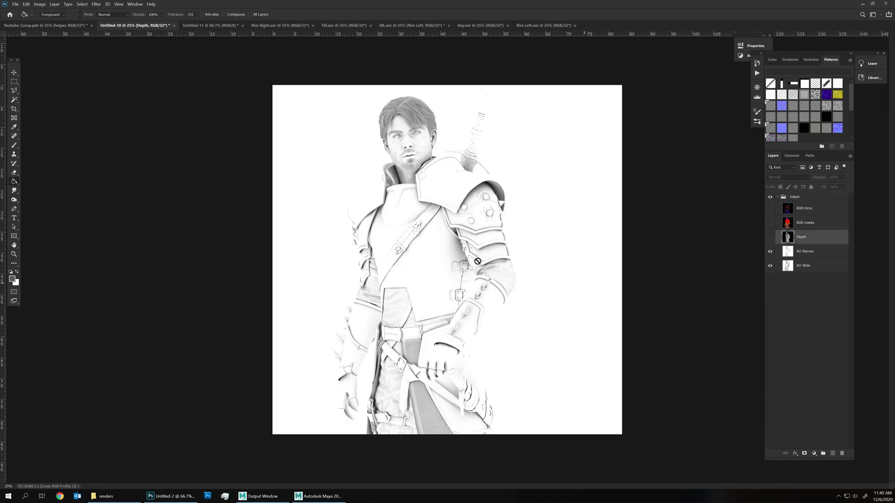
left_click(770, 252)
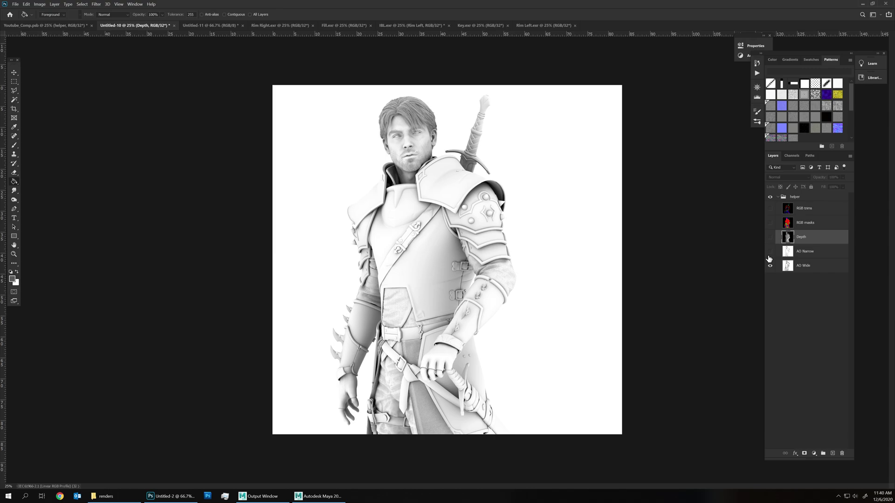
left_click_drag(770, 237, 770, 209)
Step: Duplicate the helper group into the IBL.exr document
right_click(801, 199)
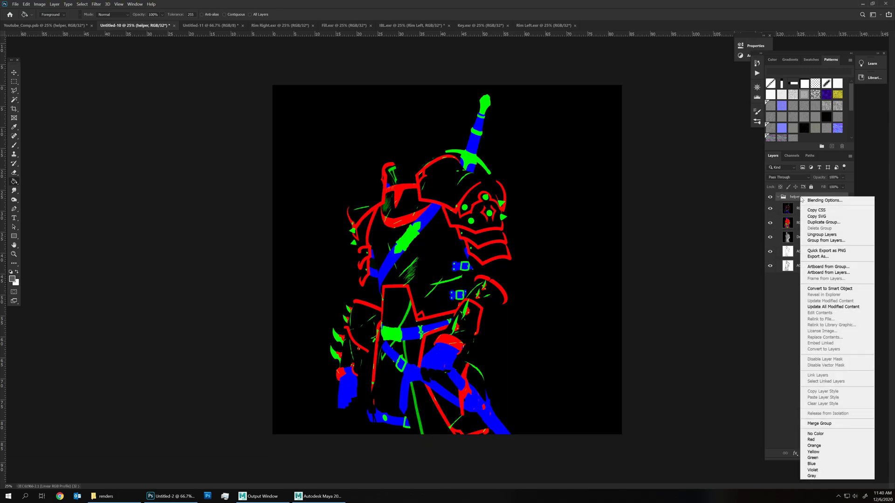
left_click(823, 223)
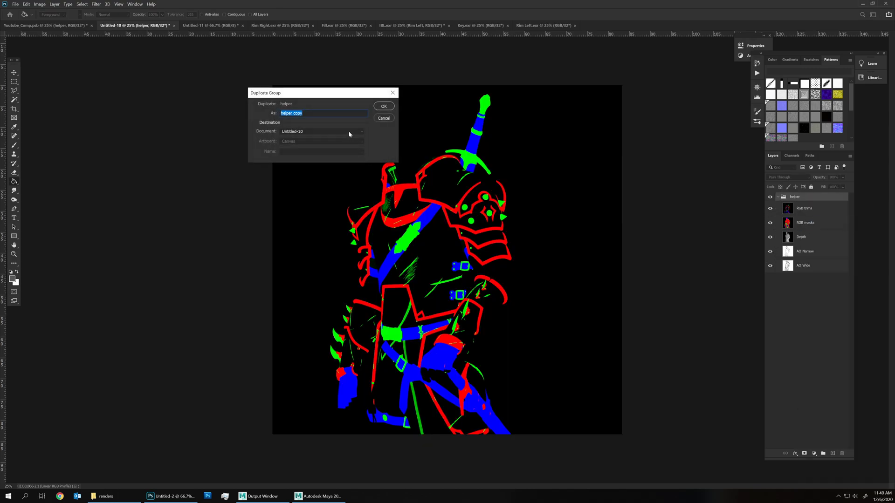
left_click(349, 132)
left_click(326, 167)
key("Return")
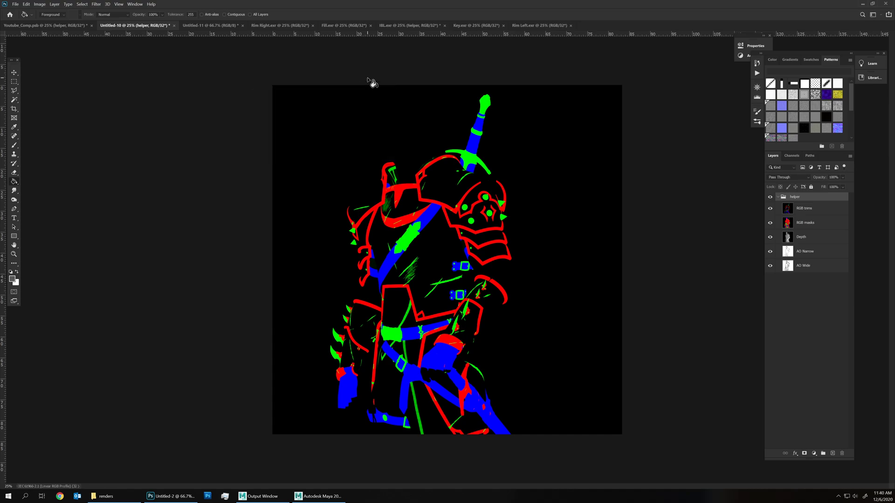
Step: In the IBL.exr document, collapse and hide the helper group, and add an empty group directly above Rim Left
left_click(396, 27)
left_click(784, 206)
left_click(785, 205)
left_click(785, 205)
left_click(813, 217)
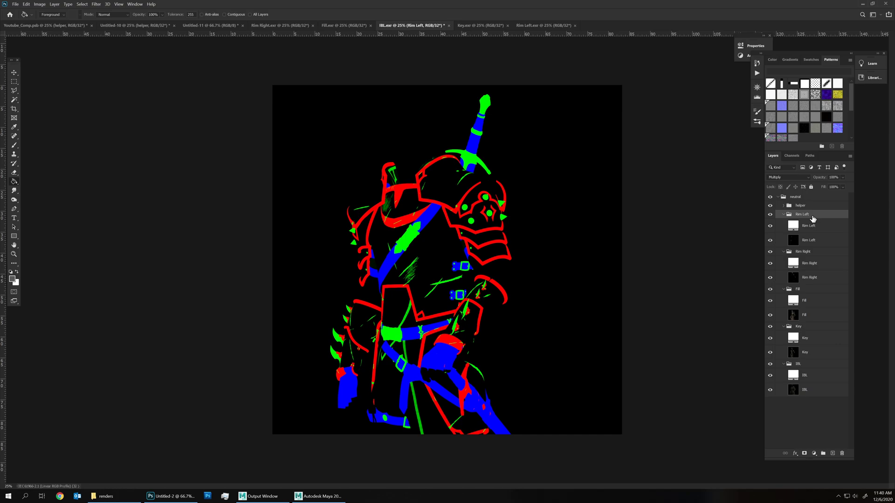
left_click(770, 205)
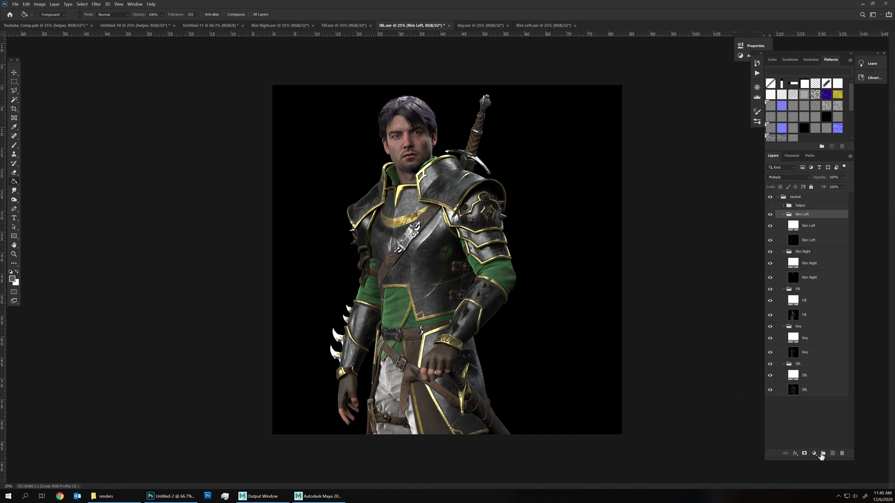
left_click_drag(822, 458, 824, 452)
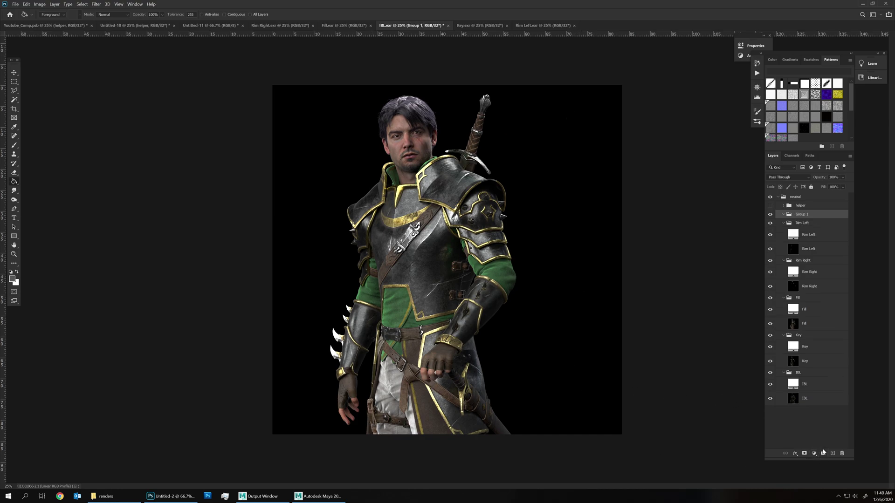
Step: Select the whole character silhouette by loading and combining the color channels of the helper group's RGB masks layer
left_click(770, 206)
left_click(783, 205)
left_click(770, 217)
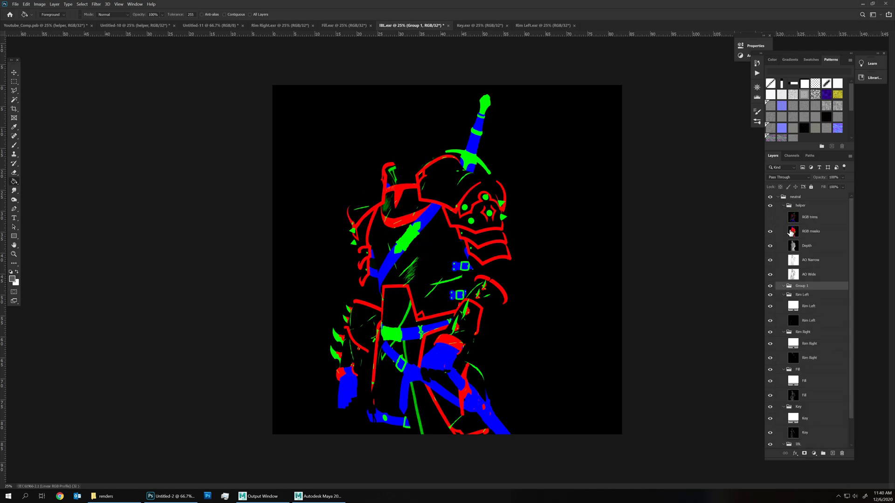
left_click(811, 231)
left_click(791, 155)
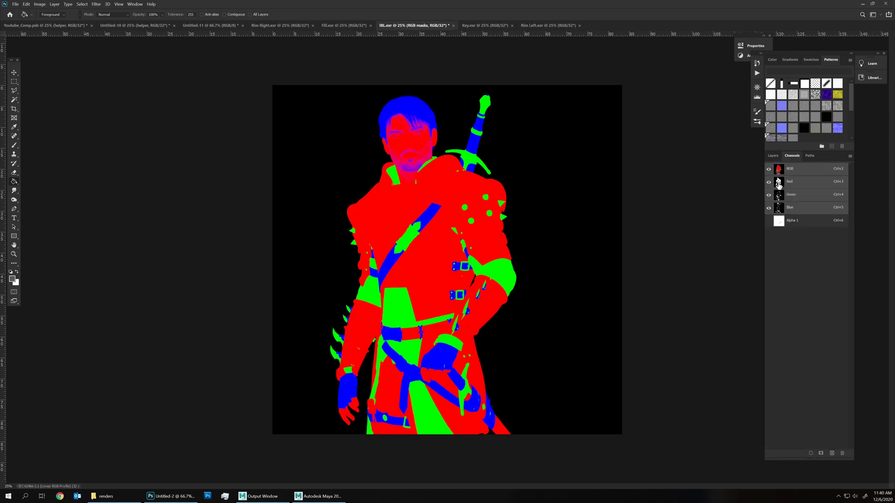
left_click(779, 180, "ctrl")
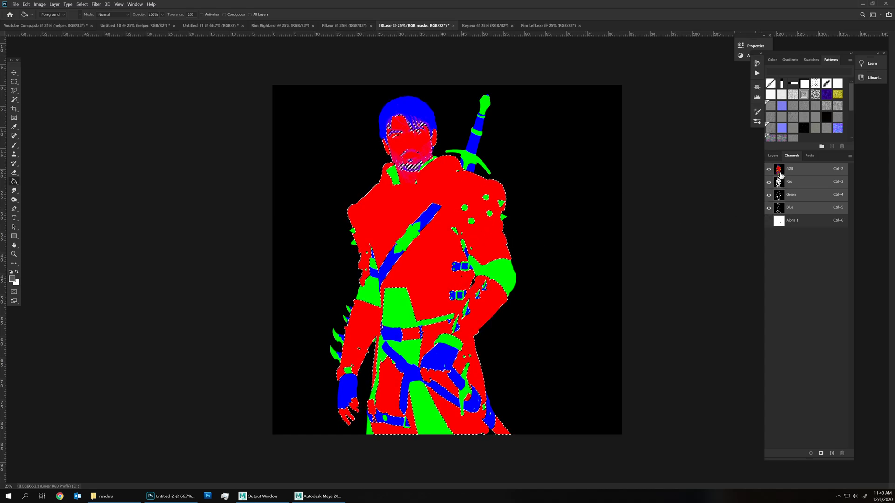
left_click(779, 208, "ctrl+shift")
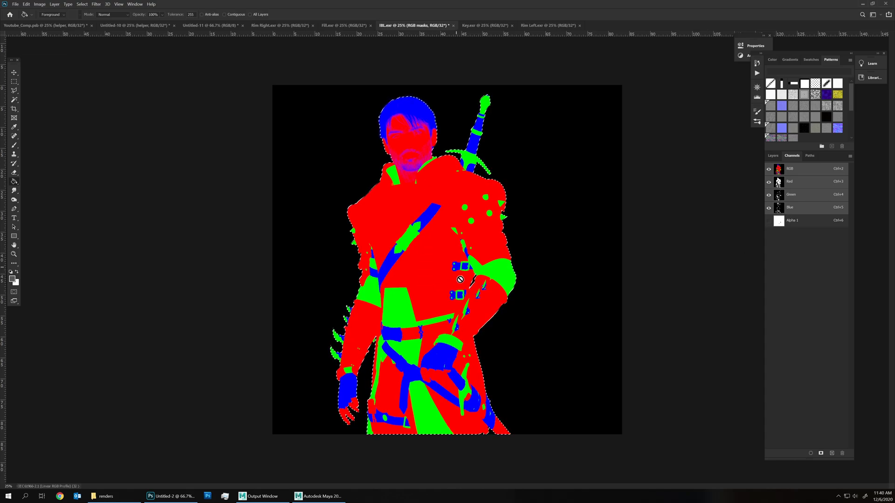
Step: Hide the helper group and turn the character selection into a layer mask on the empty Group 1
left_click(772, 155)
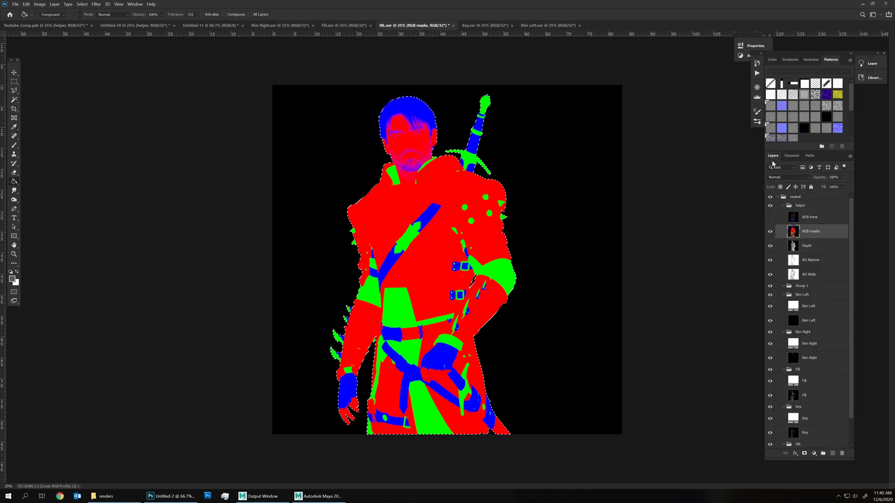
left_click(783, 205)
left_click(770, 205)
left_click(813, 217)
left_click(804, 453)
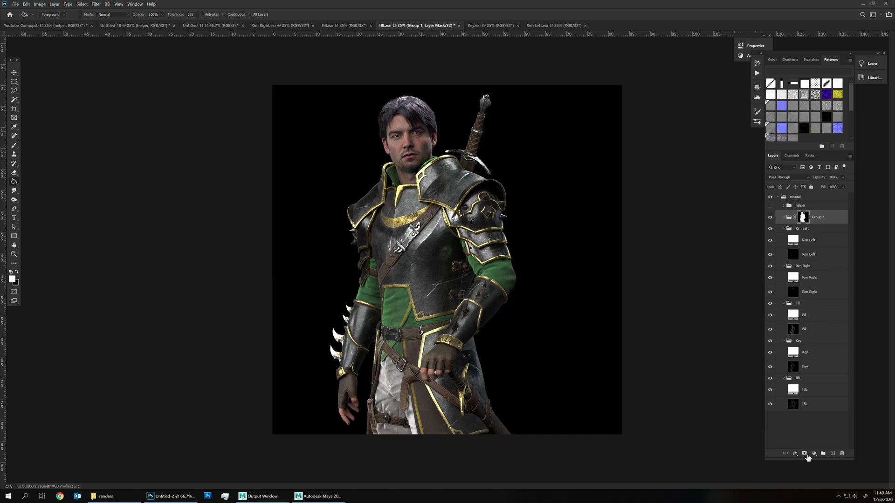
Step: Add a gray solid color fill (RGB 90, 90, 90) inside Group 1 and delete the fill layer's own mask
left_click(814, 453)
left_click(828, 329)
mouse_move(168, 219)
left_mouse_down()
mouse_move(150, 219)
mouse_move(144, 251)
left_mouse_up()
key("Return")
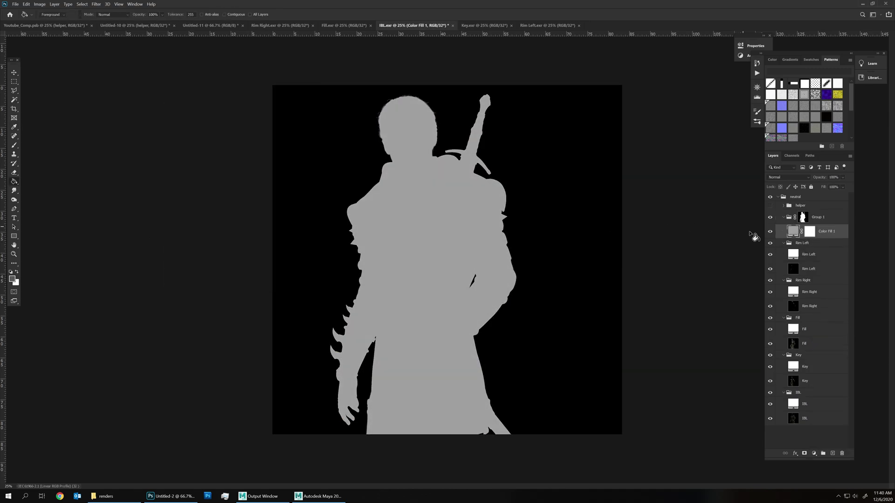
right_click(810, 231)
left_click(825, 244)
Step: Invert Group 1's mask so the fill covers only the background, and darken the fill to RGB 43, 43, 43
left_click(803, 219)
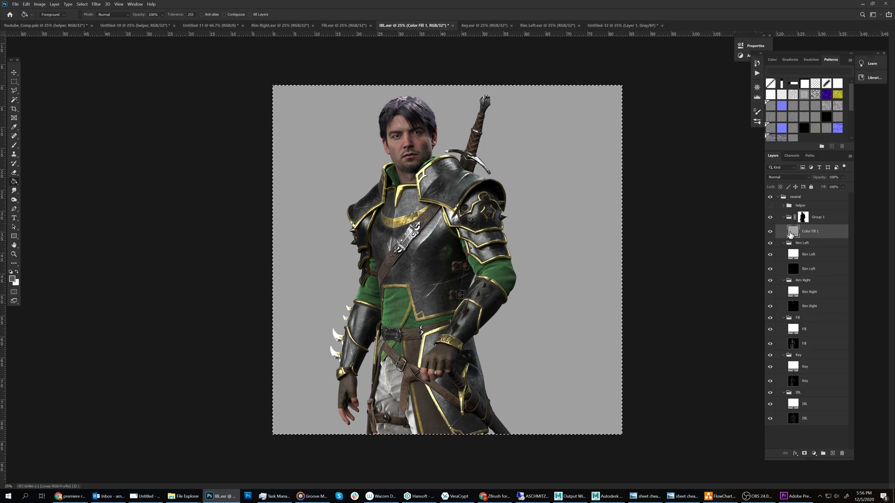
double_click(798, 230)
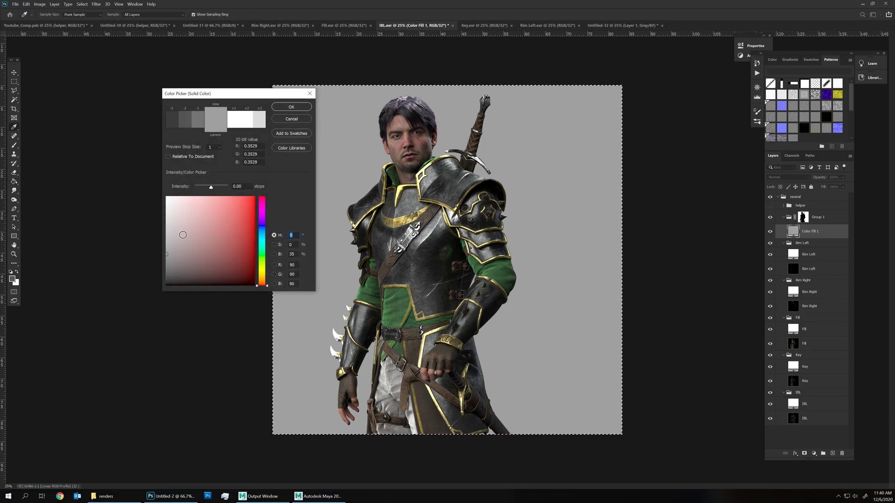
left_click_drag(181, 267, 161, 271)
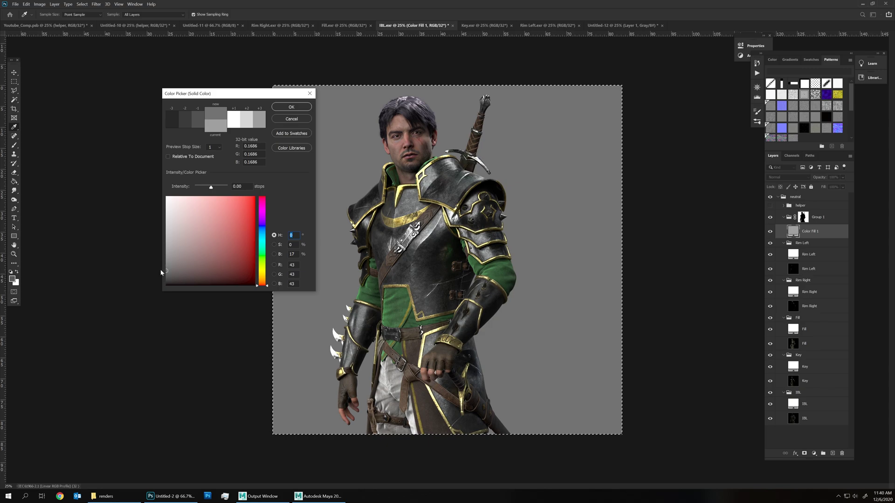
key("Return")
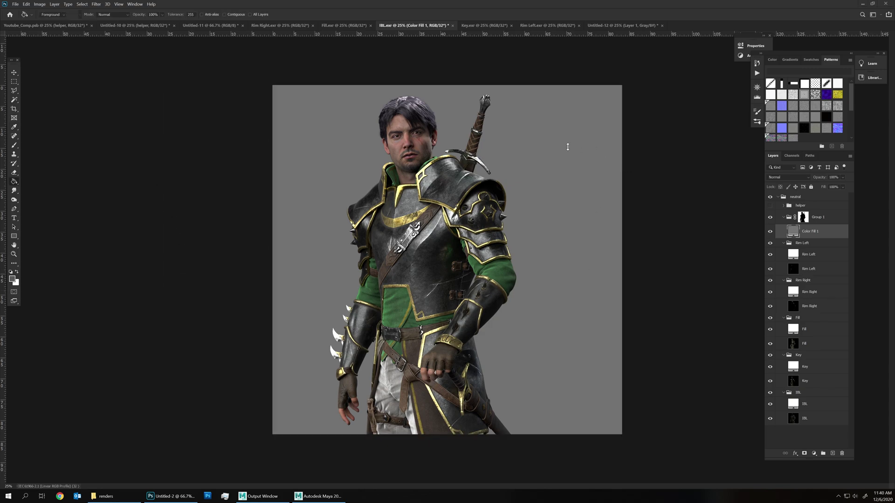
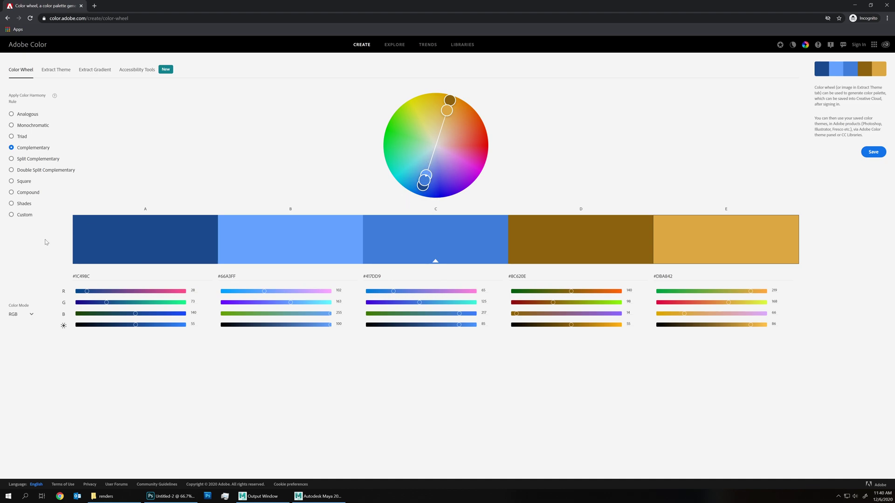
Step: In Adobe Color, examine the Split Complementary and Double Split Complementary harmonies of the blue base color, narrowing the latter's spread slightly
left_click(35, 158)
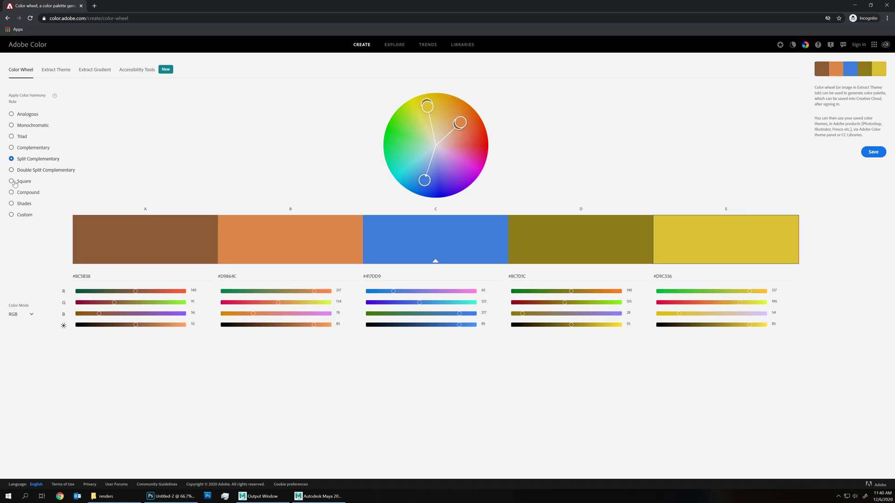
left_click(50, 171)
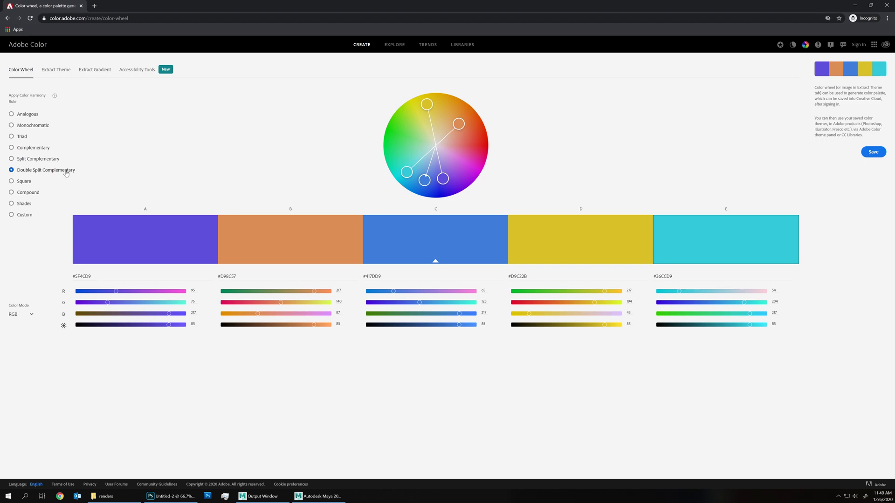
left_click_drag(428, 104, 432, 105)
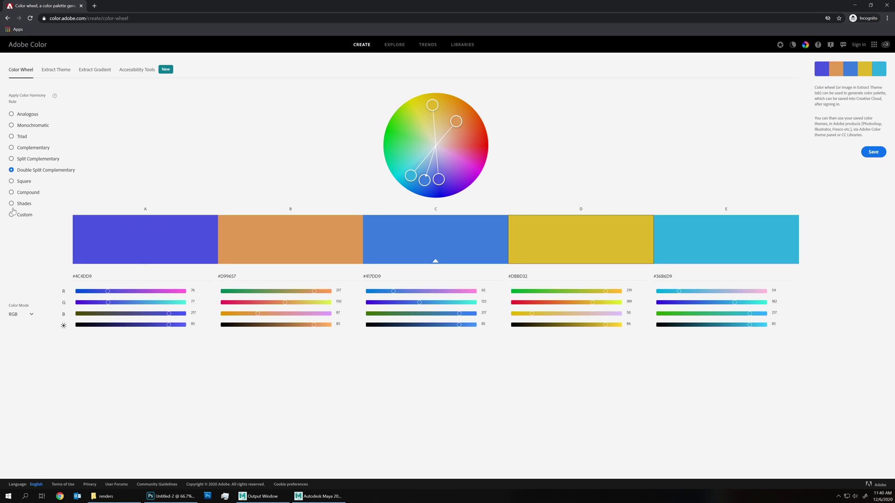
Step: Move the base color to purple #C541D9 under the Triad rule, and compare Monochromatic and Analogous before settling on Complementary
left_click(24, 137)
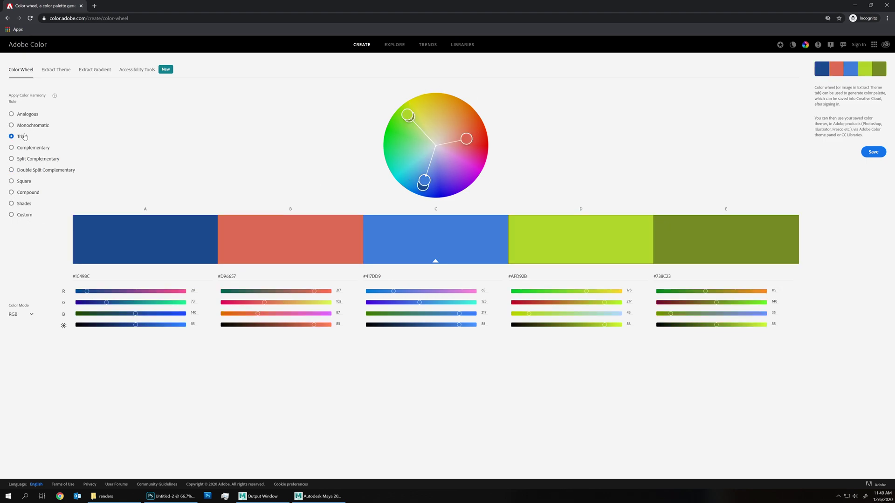
left_click_drag(424, 180, 461, 165)
left_click(35, 127)
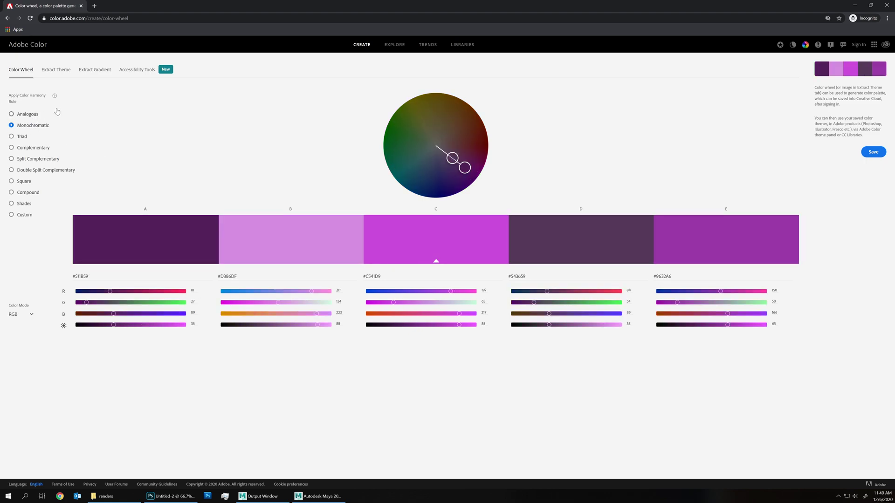
left_click(25, 114)
left_click(29, 147)
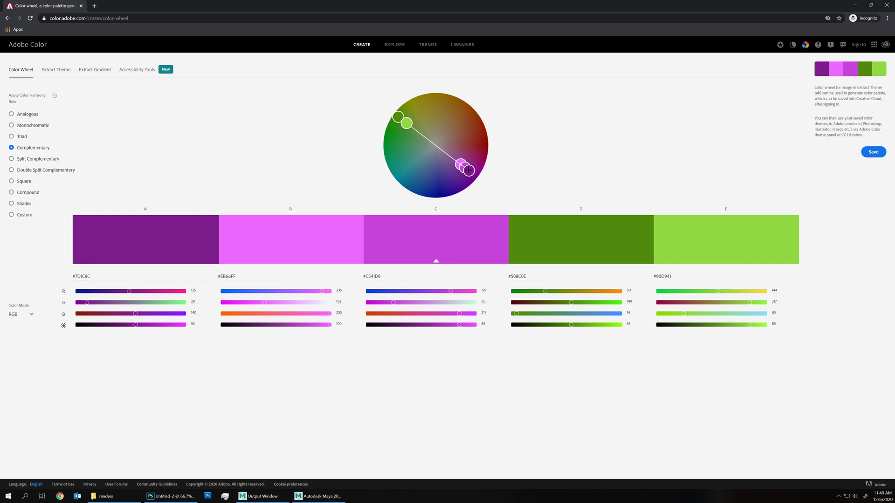
Step: Shift the complementary base color toward orange, and in Photoshop compare the finished render in Gathered_24-10-2020.psb with Youtube_Comp.psb
left_click_drag(468, 170, 458, 112)
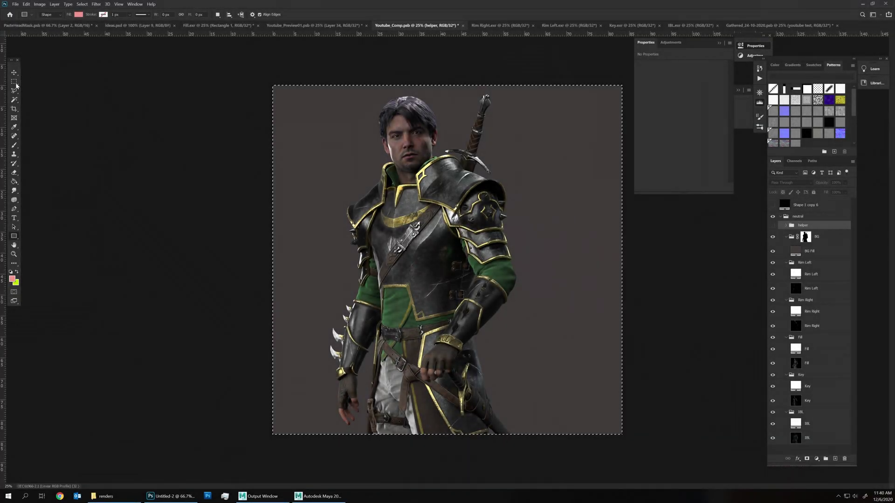
left_click(14, 82)
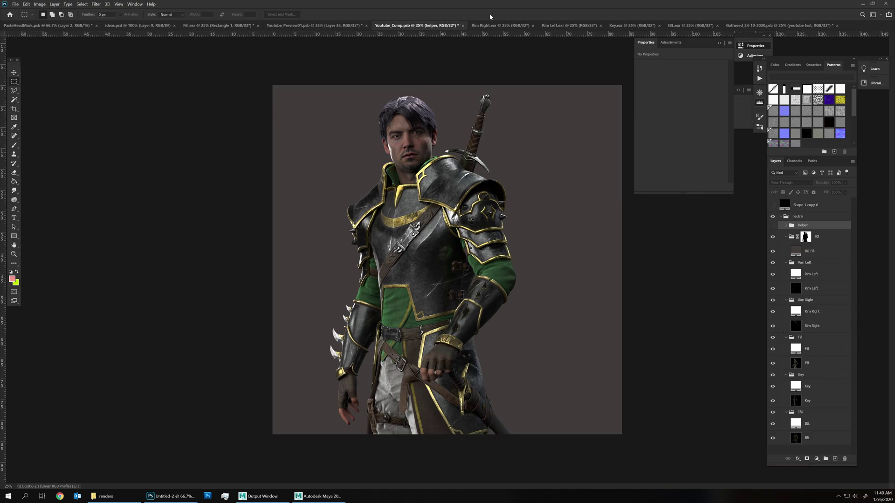
left_click(743, 27)
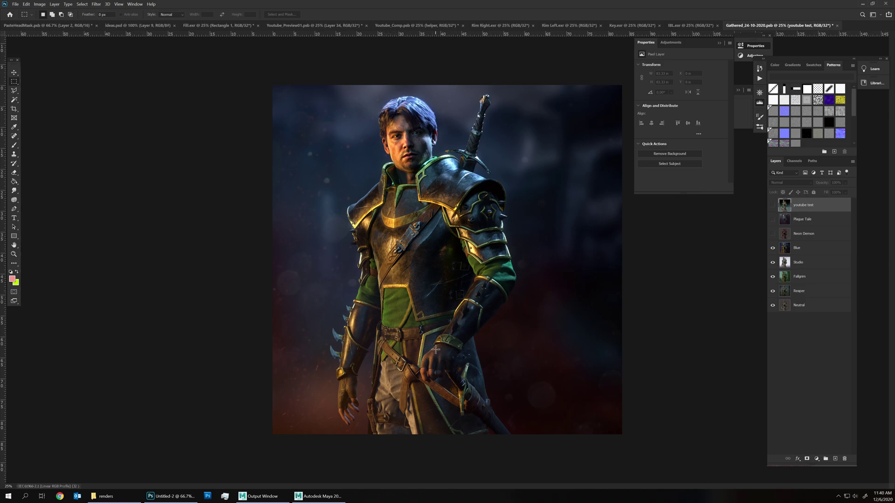
left_click(378, 26)
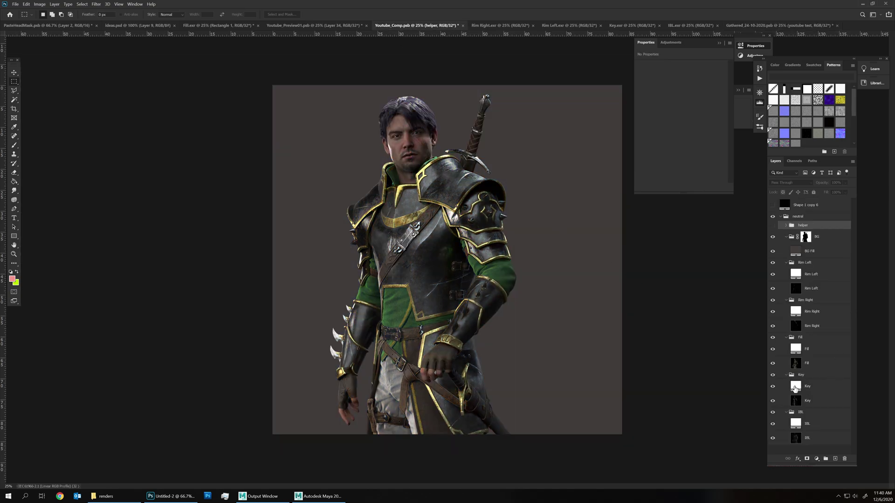
Step: Color the Key light's solid fill yellow, RGB 191, 161, 40, and raise its intensity to +2.90 stops
double_click(795, 388)
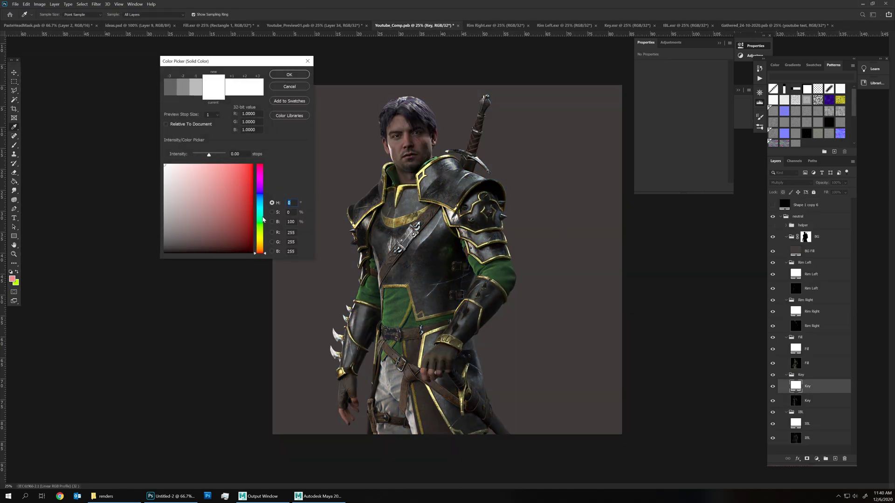
left_click(261, 209)
left_click(261, 235)
left_click(234, 183)
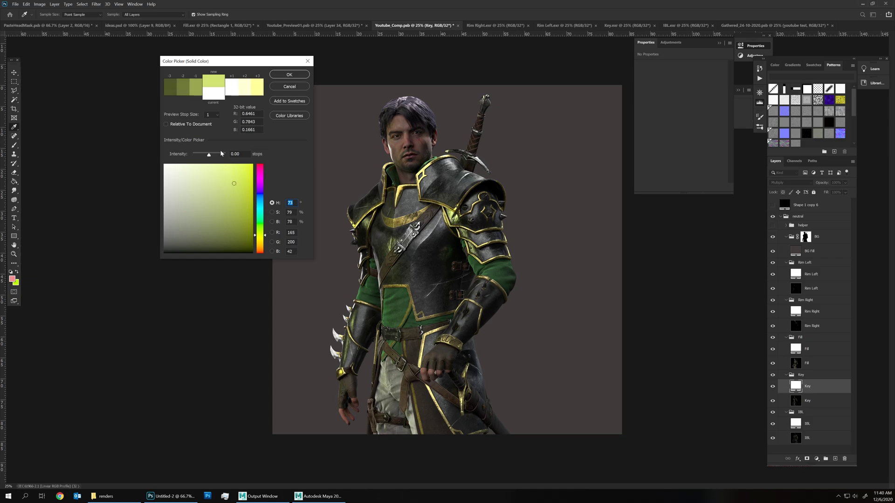
left_click_drag(220, 153, 216, 154)
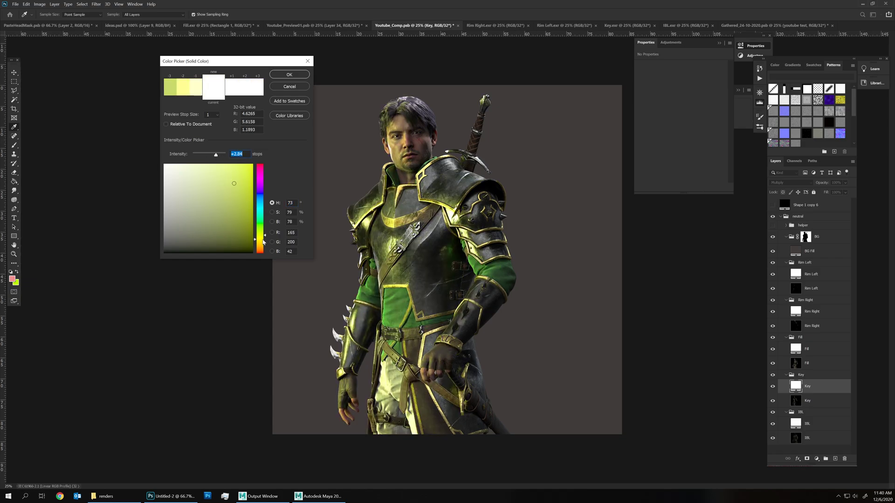
key("Return")
Step: Color the Fill light's solid fill a light blue with an intensity of +1.07 stops
double_click(795, 349)
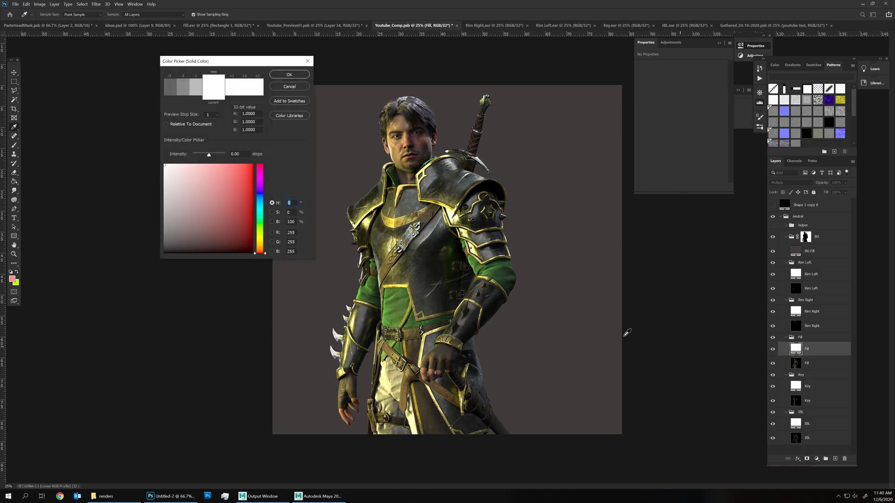
type("230")
key("Return")
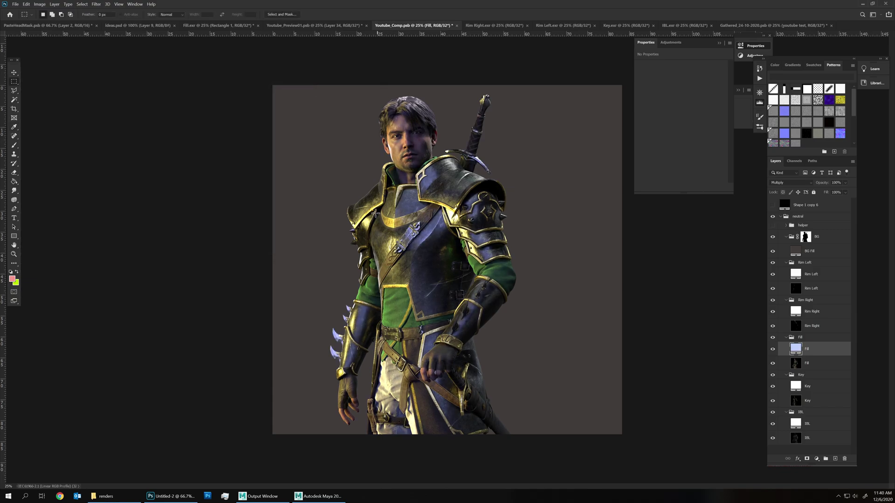
Step: Color the IBL light's solid fill a muted blue, RGB 35, 51, 104
double_click(793, 423)
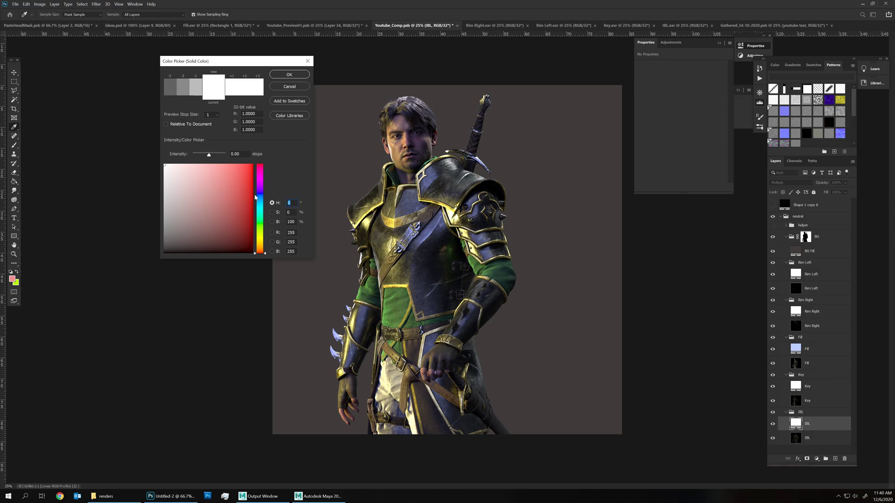
left_click(255, 197)
left_click(222, 217)
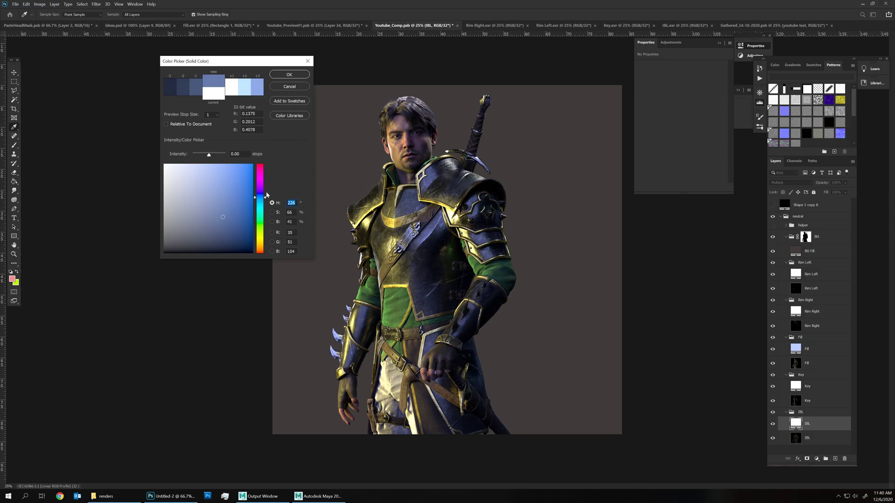
key("Return")
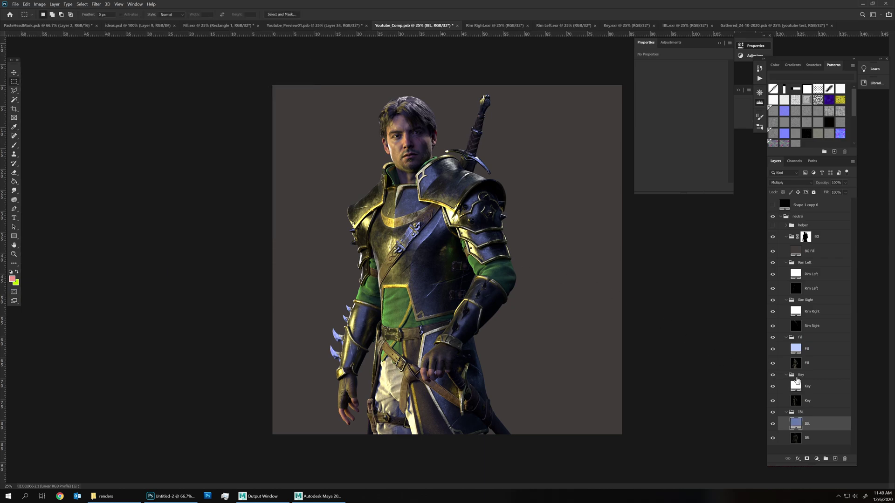
Step: Change the Fill light's solid fill to a warm yellow with hue 41
double_click(795, 349)
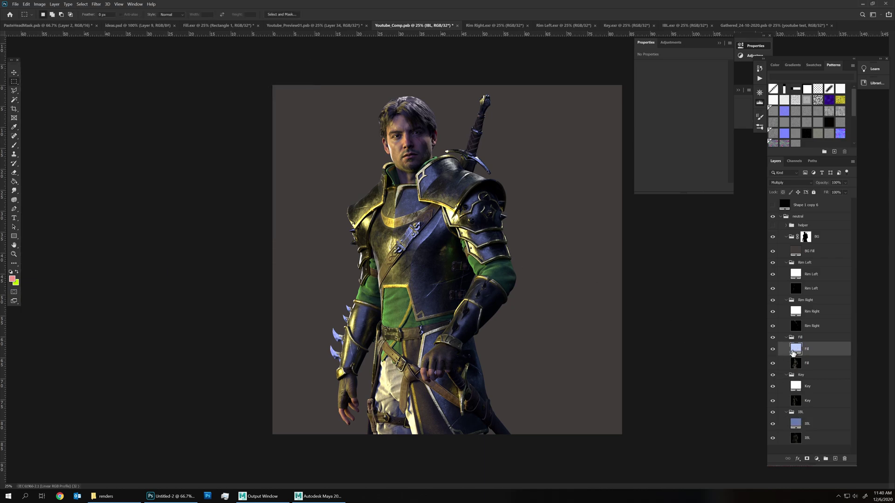
left_click(261, 243)
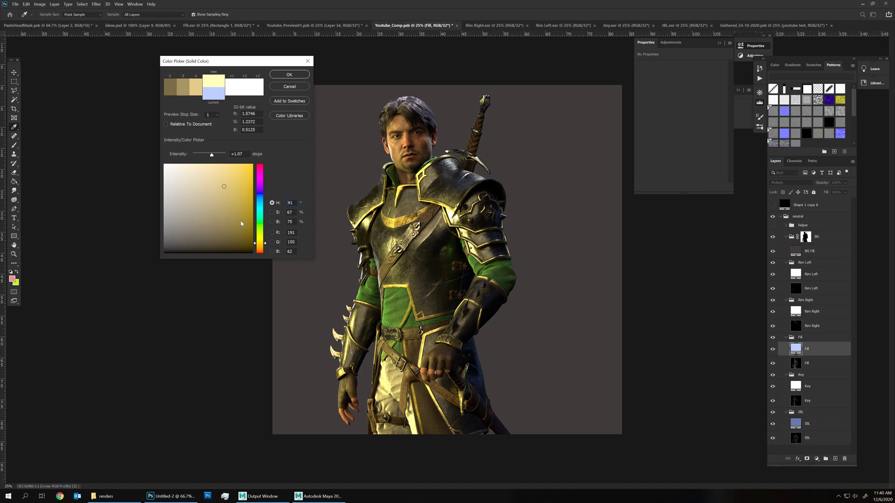
left_click(228, 188)
key("Return")
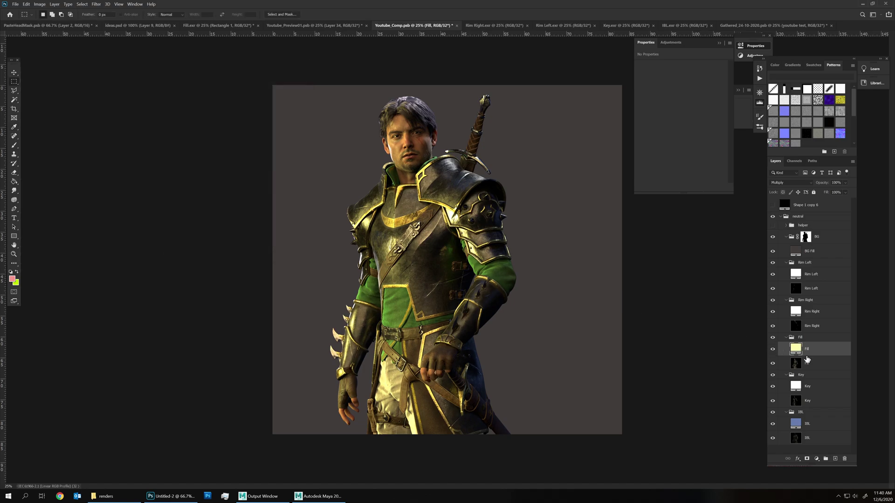
Step: Change the Key light's solid fill to a cool blue with hue 210, keeping the intensity at +2.90 stops
double_click(796, 385)
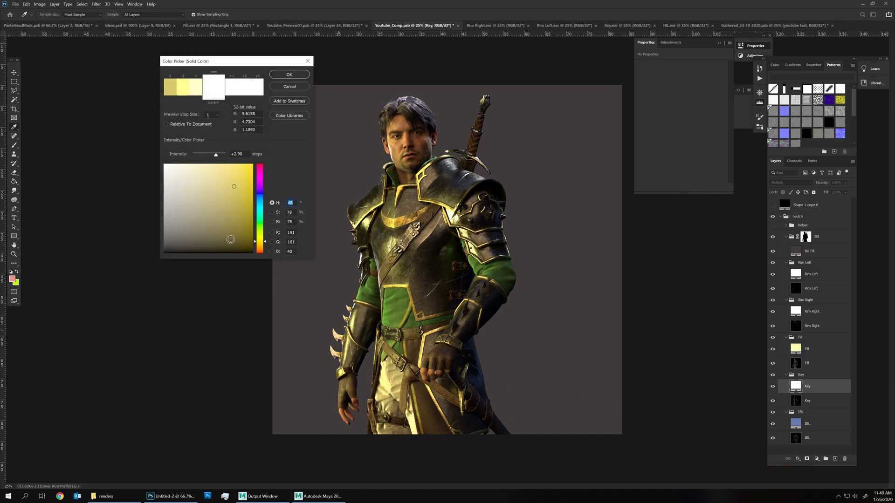
left_click(261, 196)
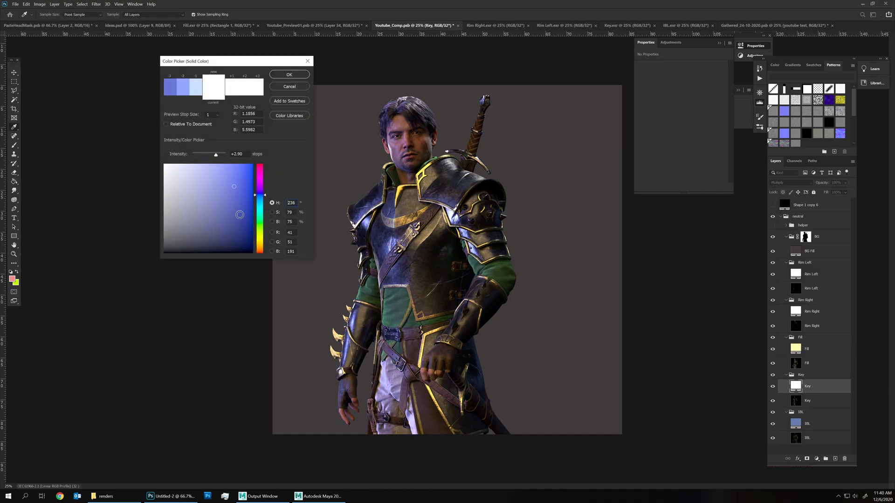
left_click(259, 202)
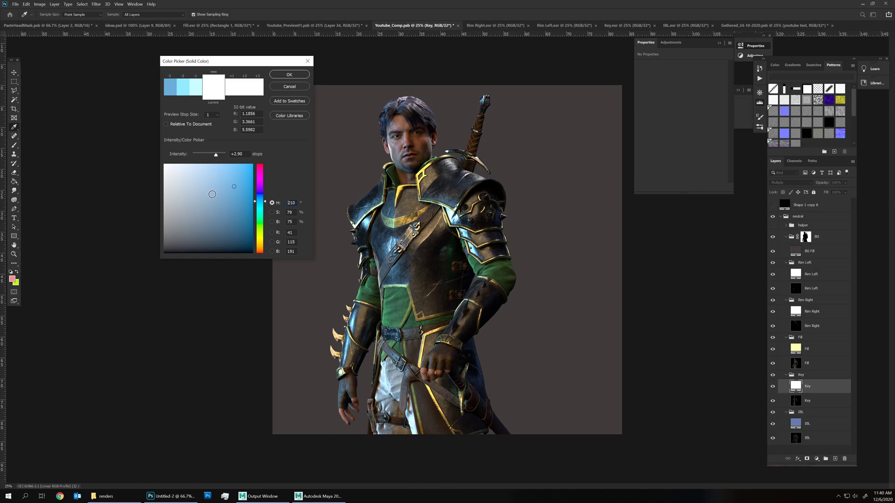
key("Escape")
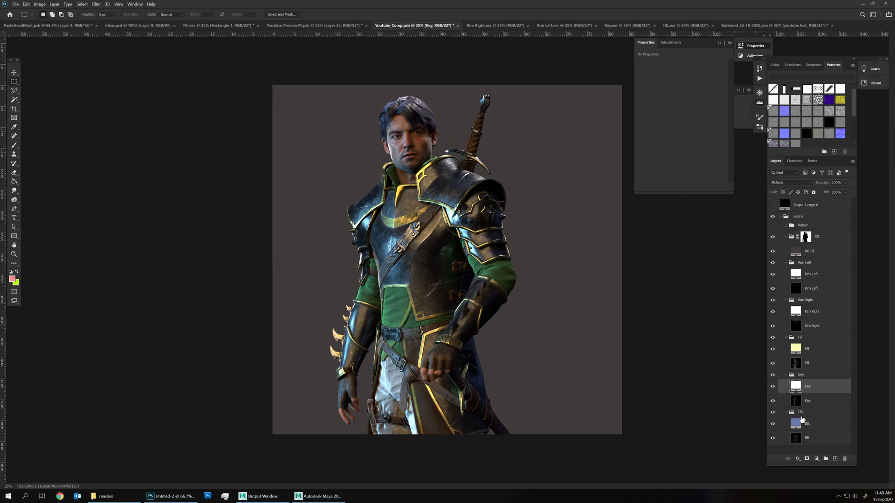
Step: Color the Rim Right light's solid fill cyan with hue 195
double_click(794, 312)
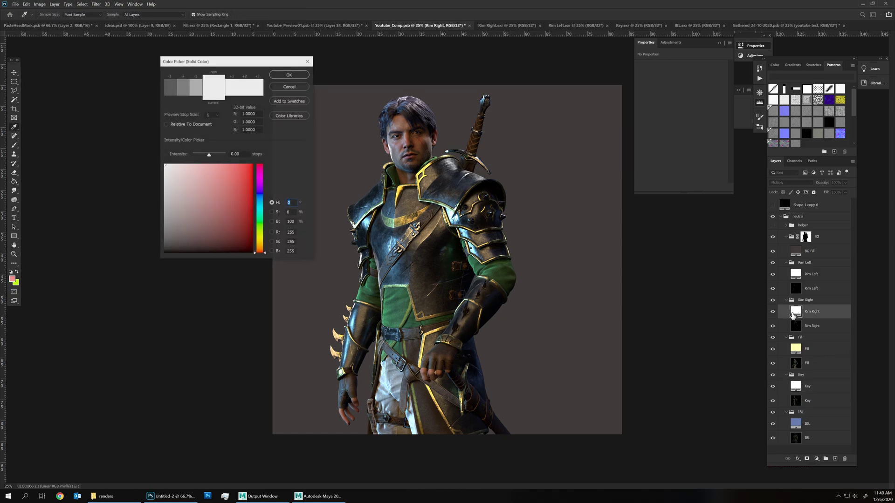
left_click(238, 190)
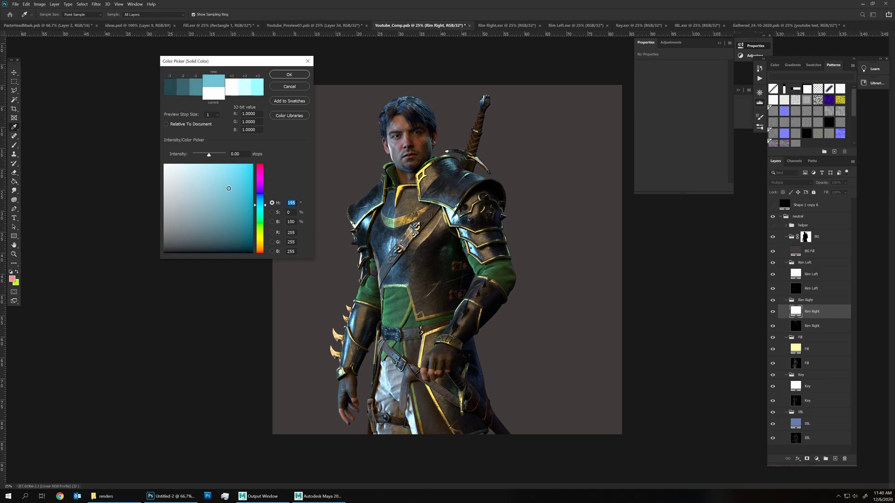
key("Return")
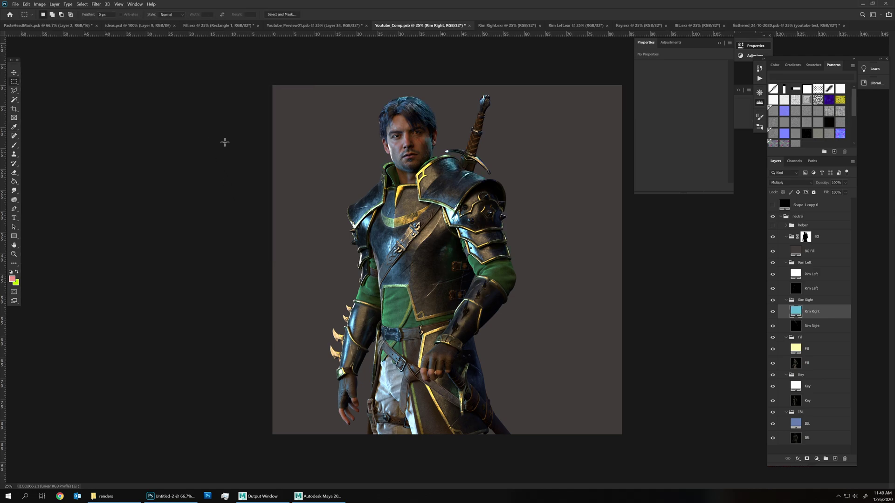
Step: Color the Rim Left light's solid fill a similar cyan-blue with hue 198
double_click(795, 275)
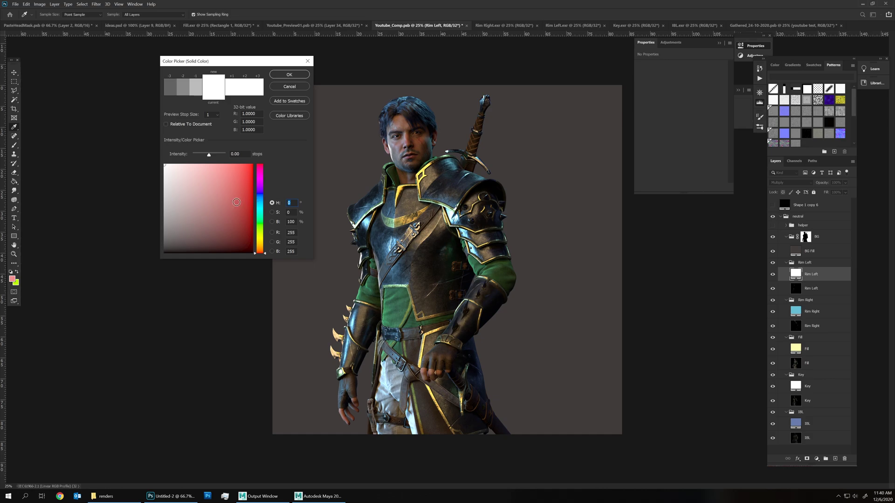
left_click(257, 205)
left_click(229, 195)
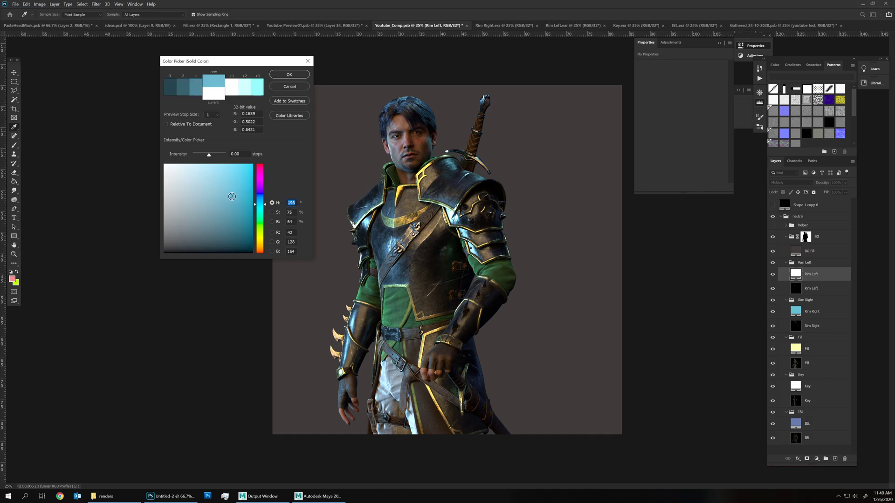
left_click_drag(234, 194, 234, 198)
key("Return")
Step: Try a yellow hue on the IBL light's solid fill, and settle on a teal with hue 189
left_click(797, 423)
double_click(797, 423)
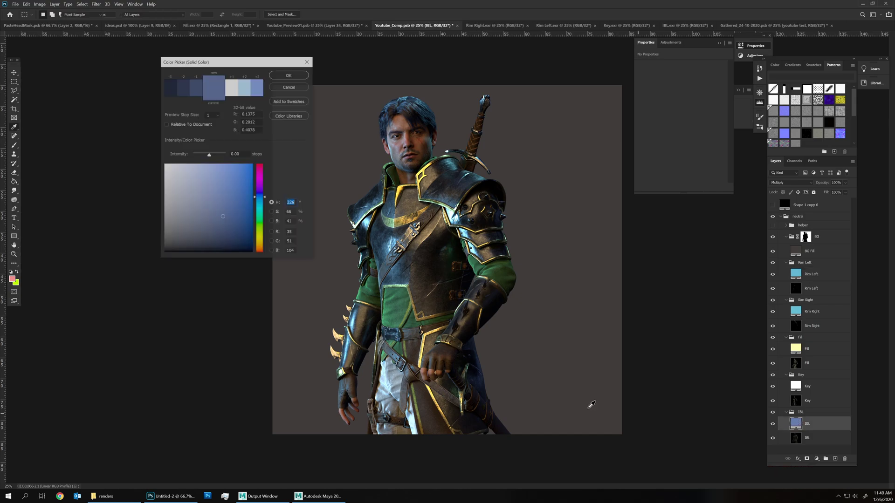
left_click(261, 240)
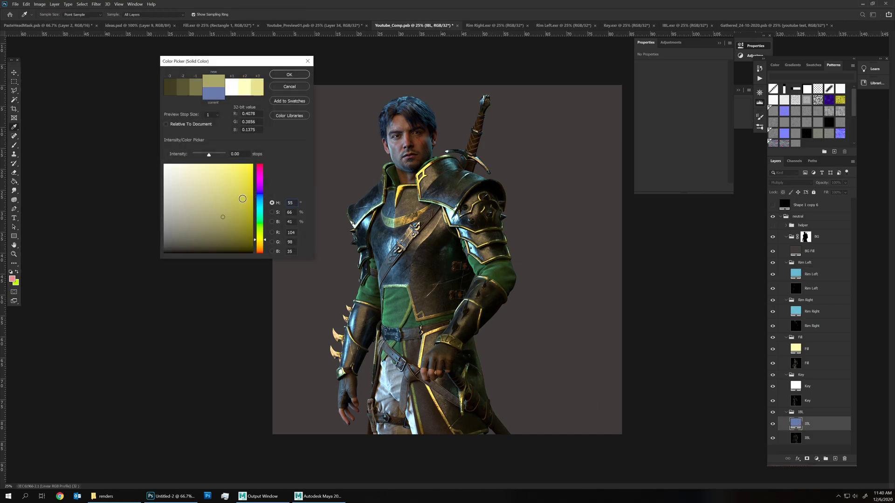
left_click(261, 207)
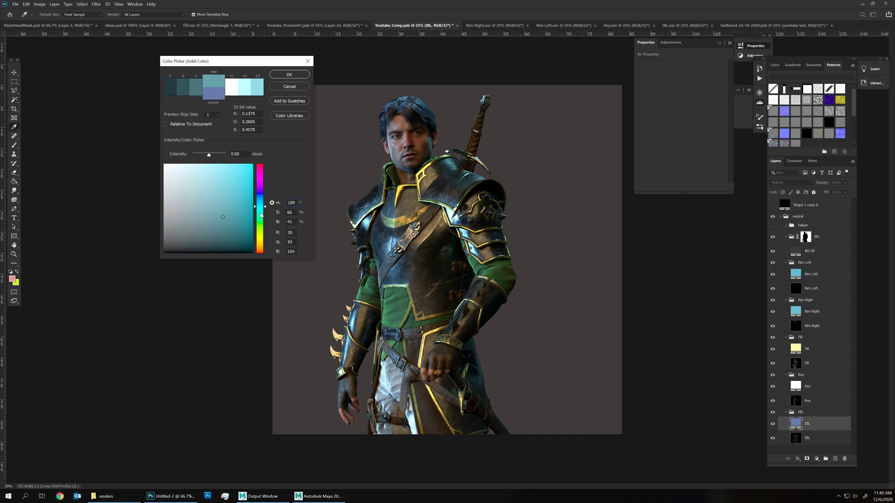
left_click_drag(234, 210, 232, 214)
key("Return")
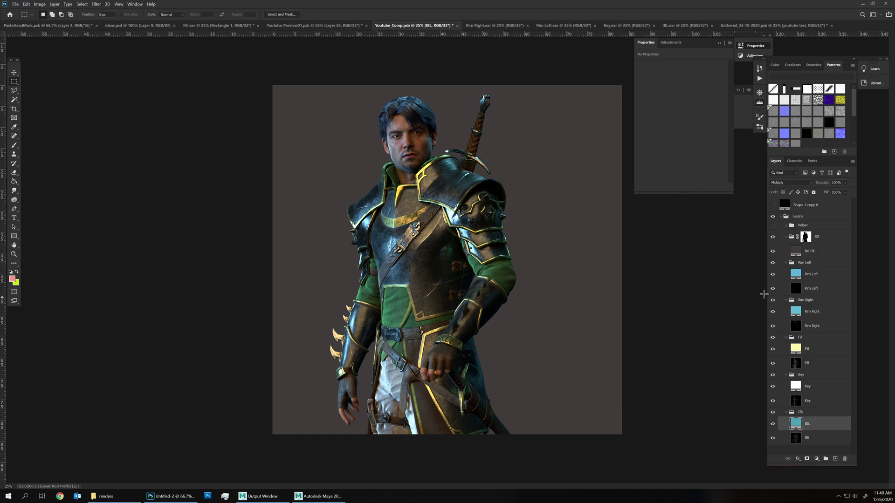
Step: Dim the Key light's solid fill to -0.43 stops for comparison, and raise its intensity again to +3.55 stops
double_click(795, 387)
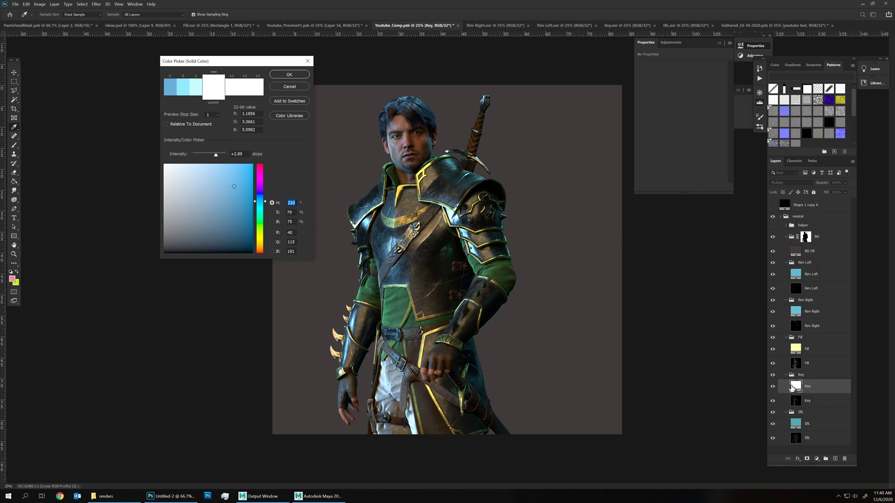
left_click_drag(216, 156, 205, 159)
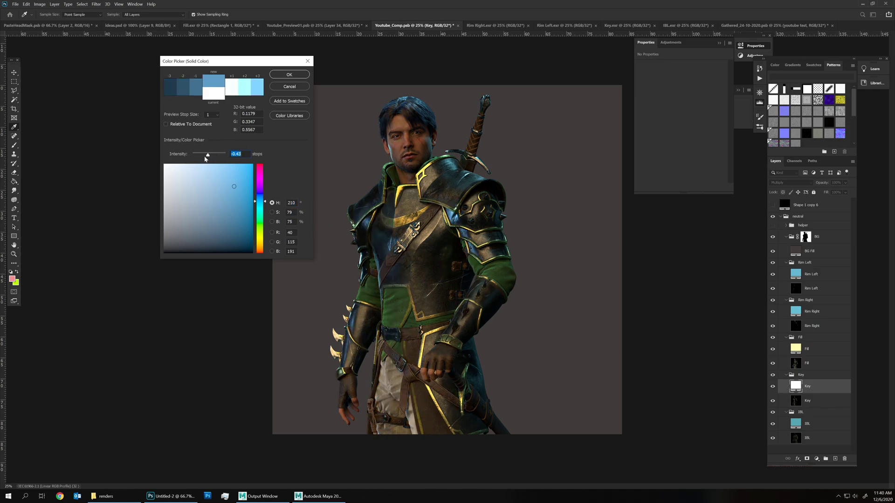
key("Return")
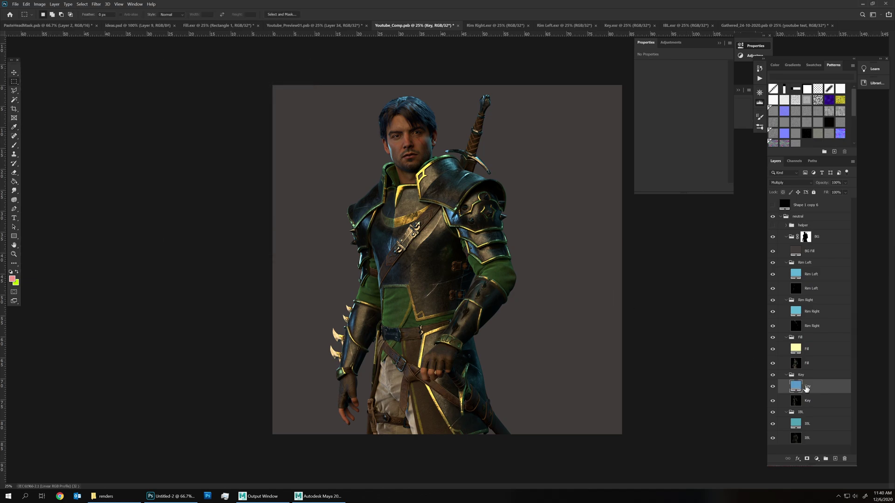
double_click(795, 385)
left_click_drag(205, 155, 218, 157)
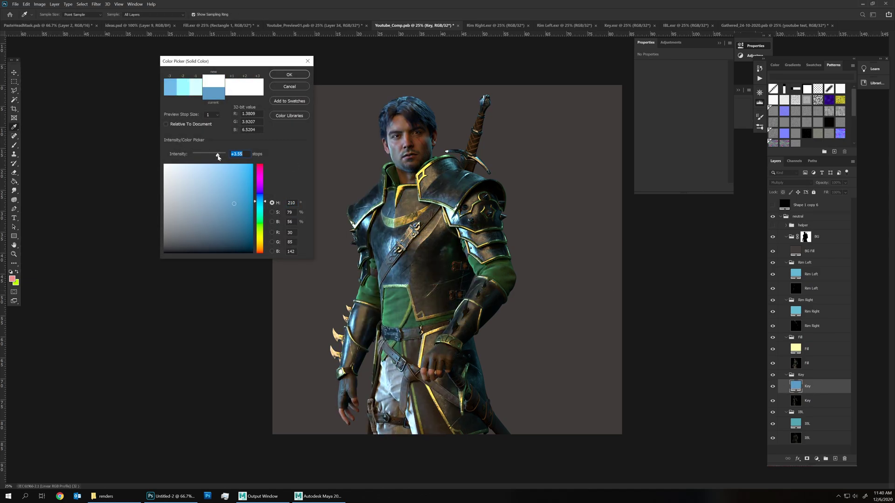
key("m")
key("Return")
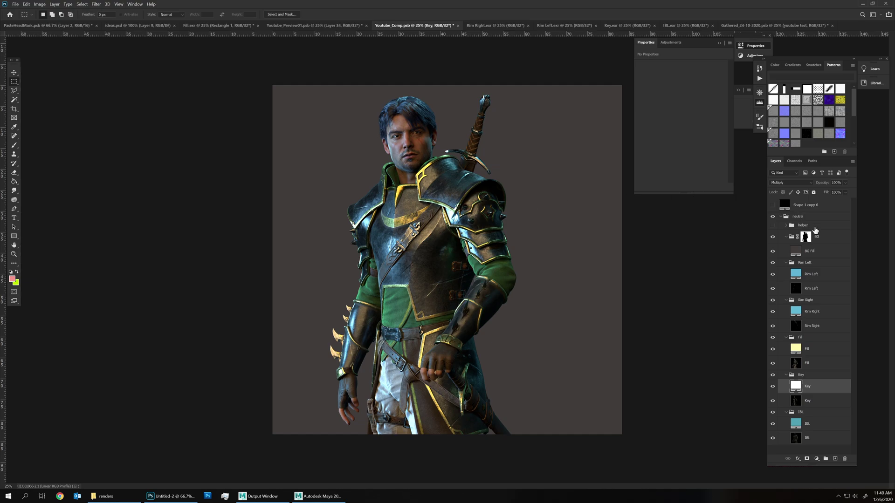
Step: Paste the copied dark teal background image above the BG Fill layer inside the masked BG group
left_click(796, 252)
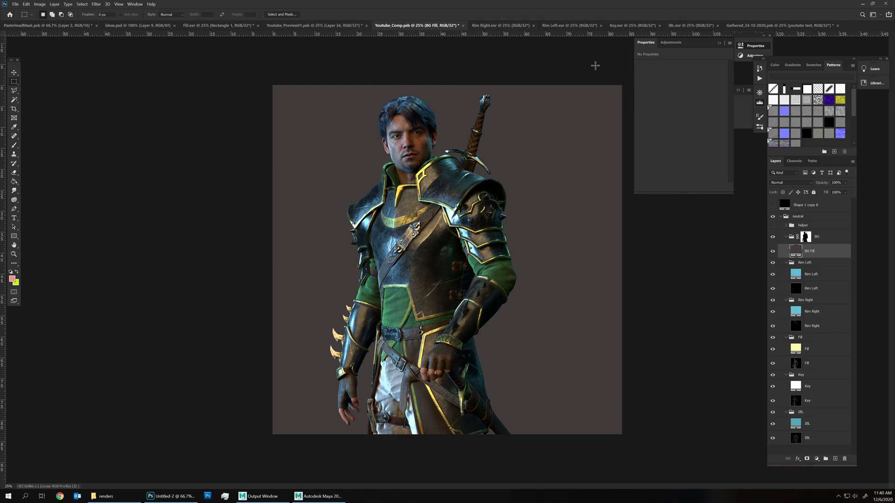
key("ctrl+v")
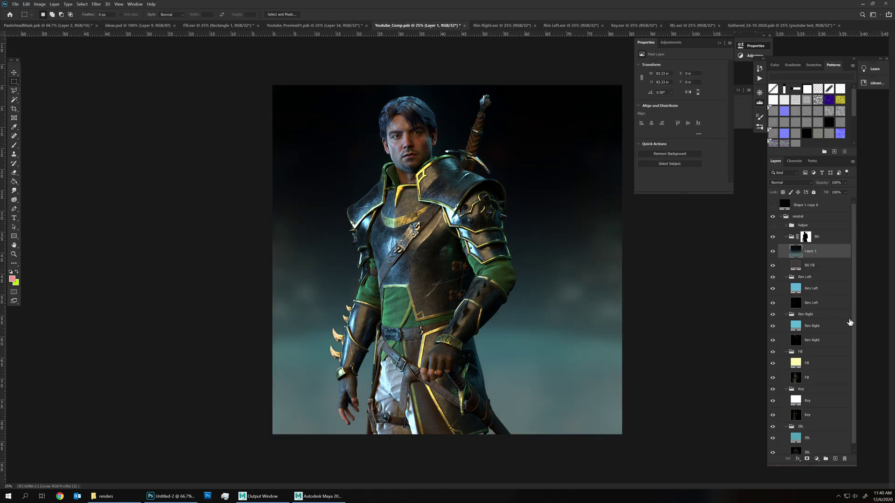
Step: Raise the intensity of the Fill light's solid fill to +2.27 stops
scroll(796, 375, "down", 1)
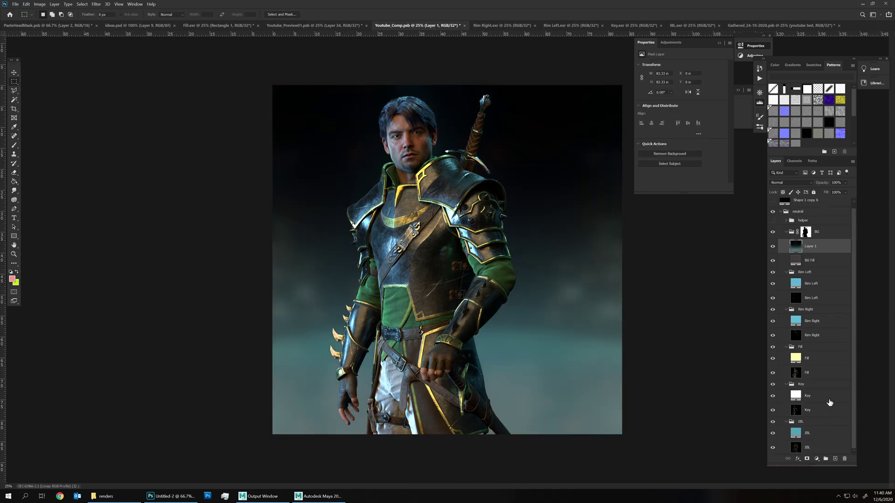
left_click(795, 359)
double_click(795, 359)
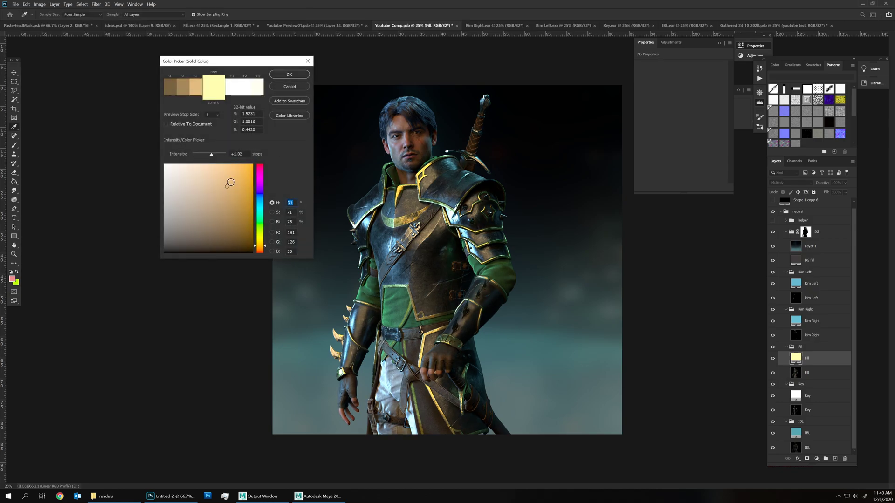
left_click_drag(214, 157, 216, 162)
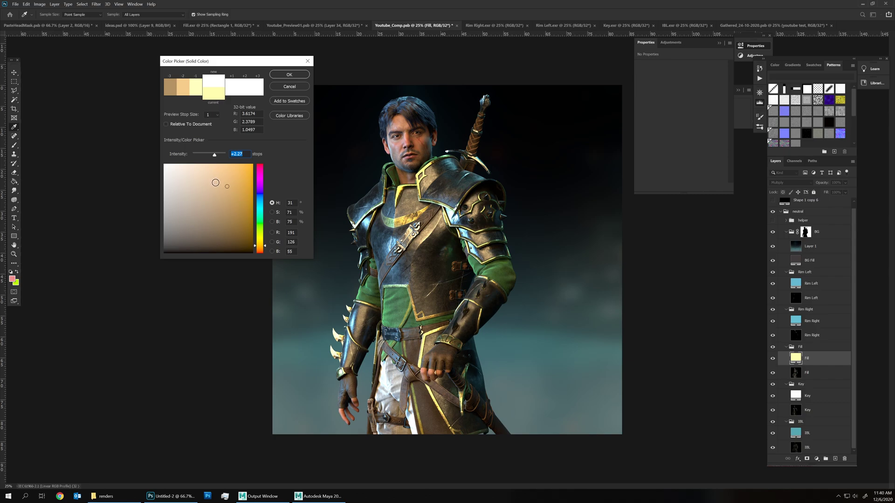
key("Return")
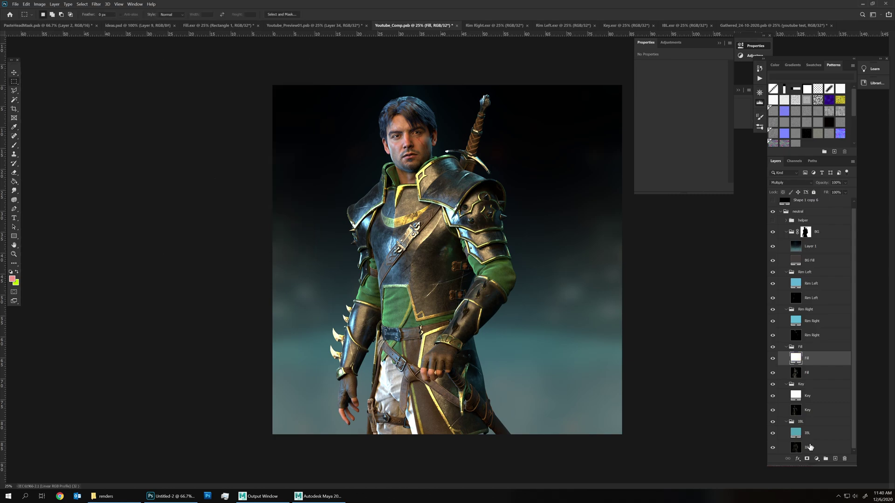
Step: Add a layer above the Fill light's solid fill, draw a radial black-and-white gradient outward from the head, and blend it with Multiply
left_click(834, 459)
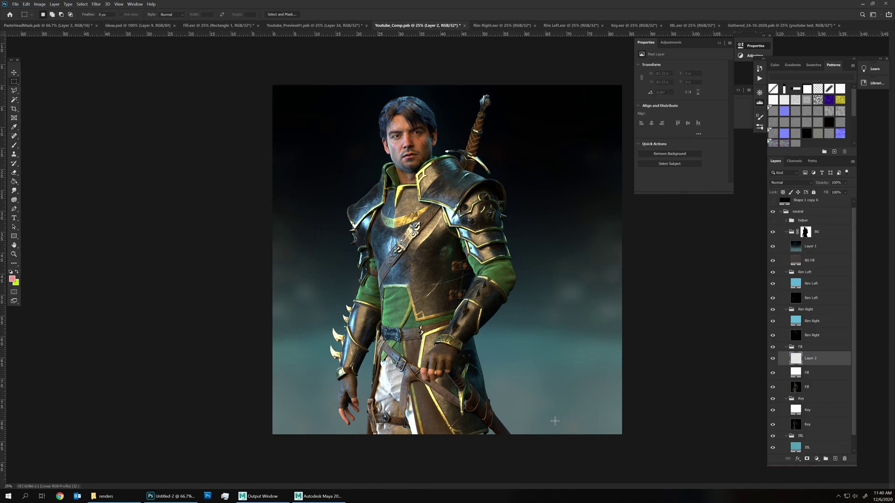
key("d")
right_click(15, 182)
left_click(42, 182)
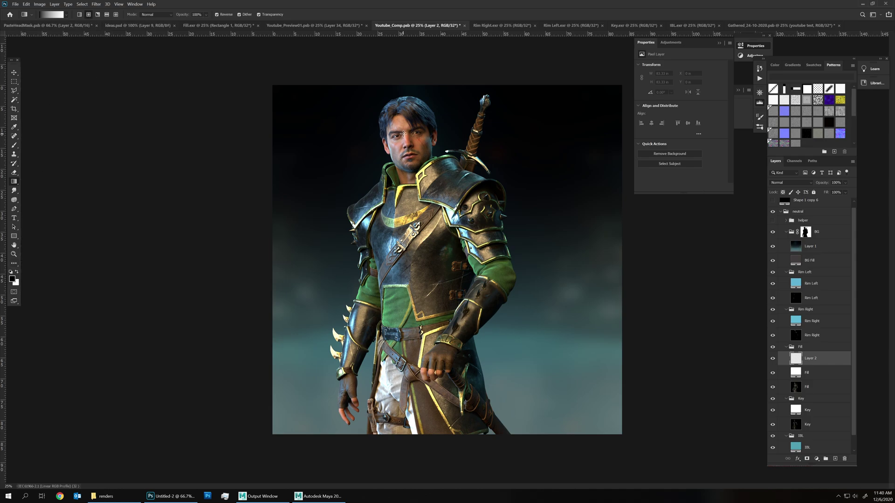
left_click_drag(403, 132, 621, 434)
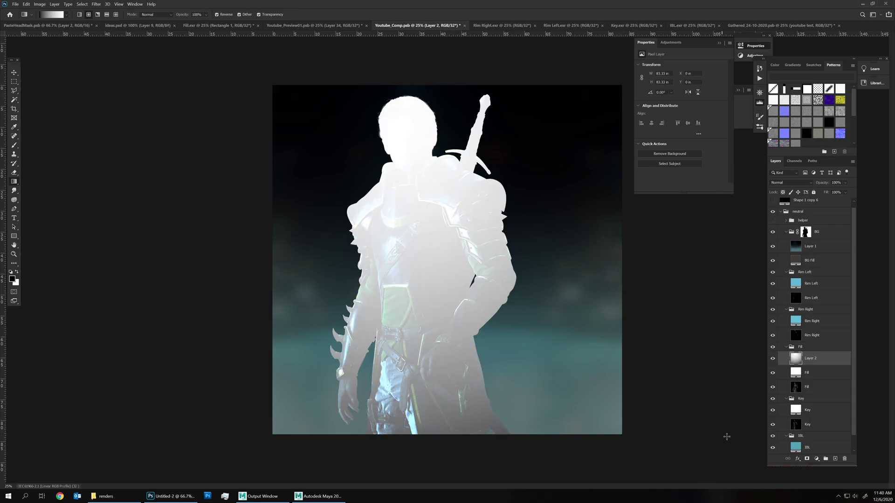
left_click(787, 182)
left_click(783, 210)
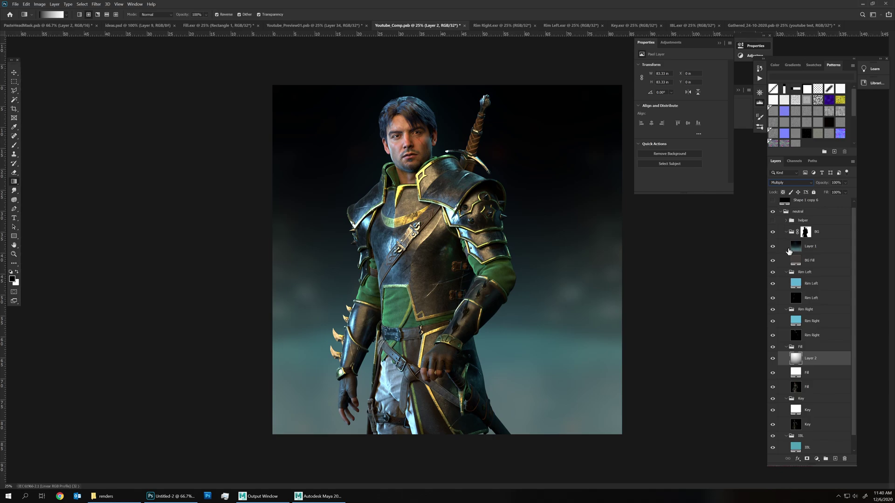
Step: Compare the image with and without the gradient layer, and lower that layer's opacity to 36%
left_click(773, 359)
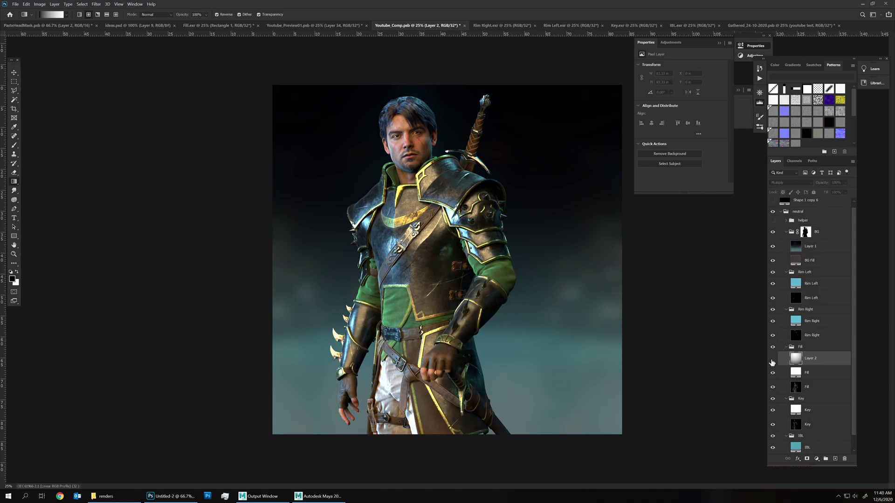
left_click(773, 360)
left_click(772, 359)
left_click(773, 360)
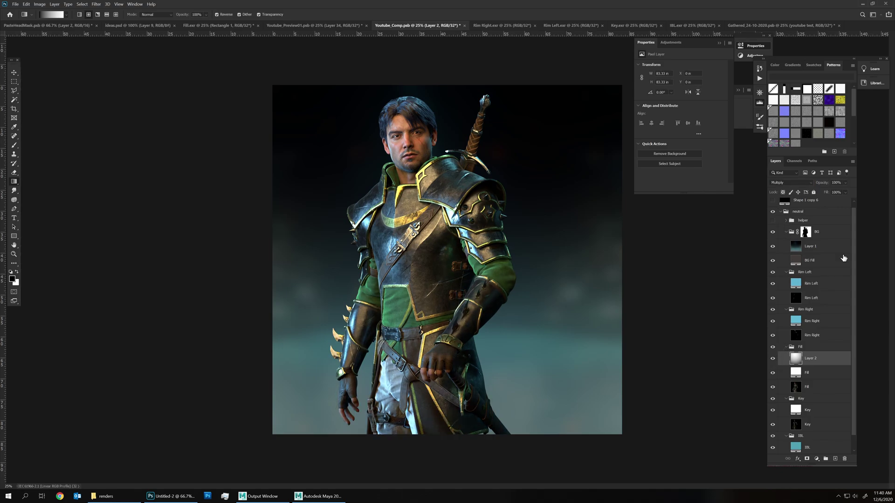
left_click_drag(820, 194, 828, 195)
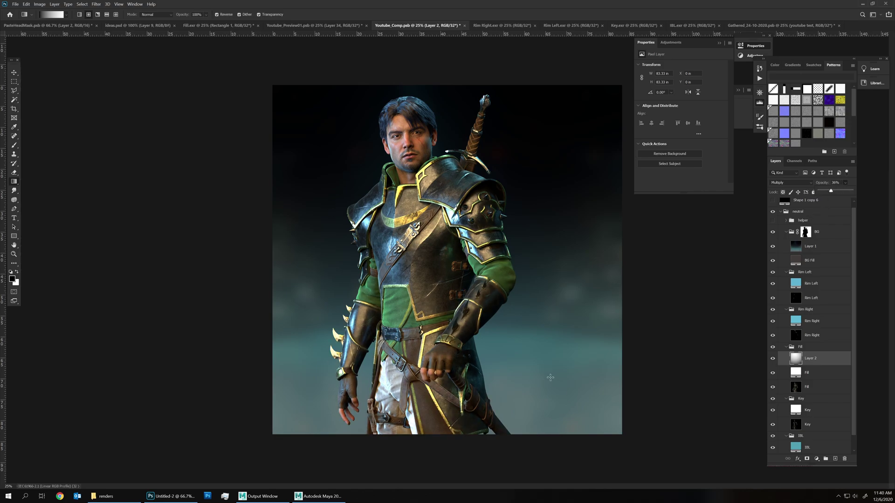
left_click(771, 350)
Step: Duplicate the Key light's solid fill layer and color the copy black
left_click(834, 414)
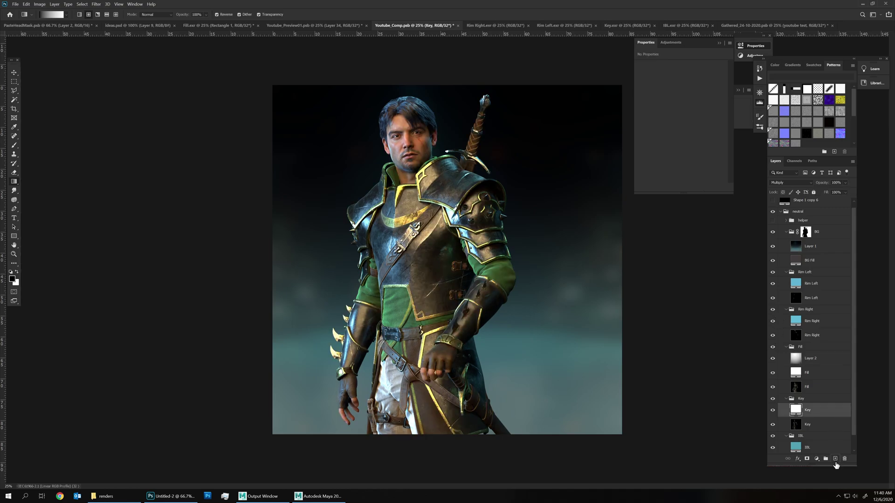
right_click(826, 410)
left_click(817, 145)
key("Return")
double_click(795, 409)
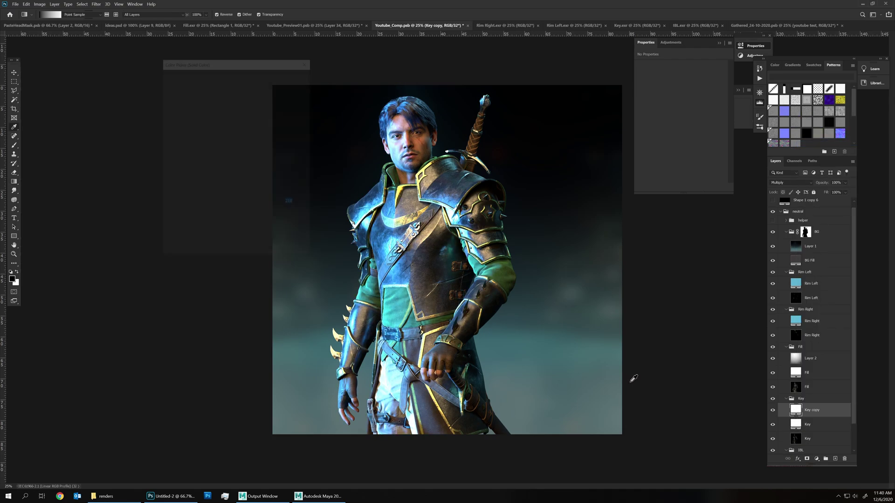
left_click_drag(193, 195, 150, 253)
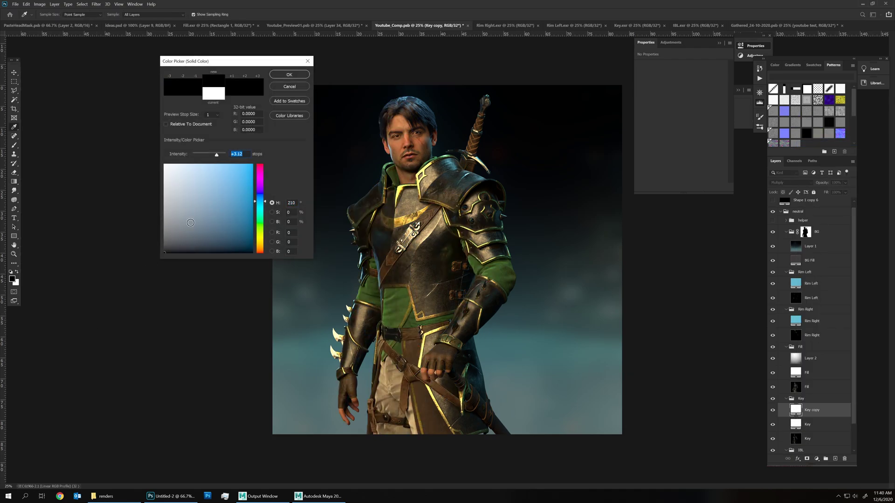
key("Return")
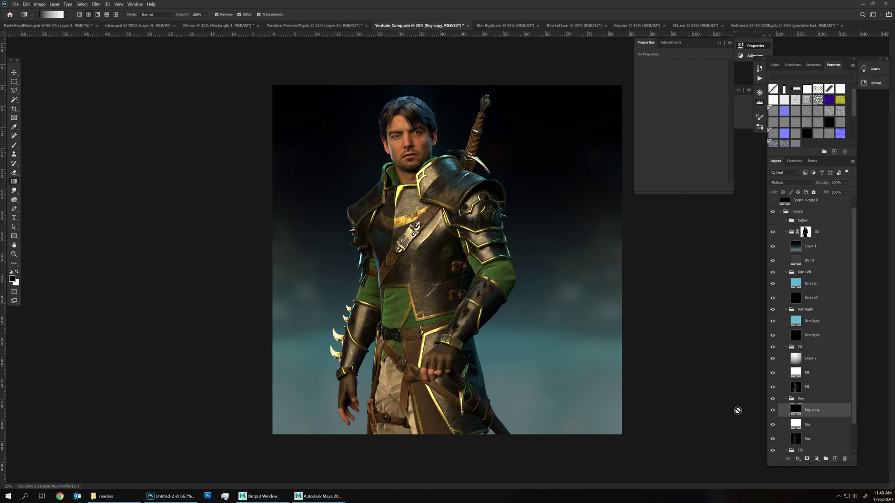
Step: Add a black layer mask to the Key copy fill and switch to the Brush tool
left_click(806, 458, "alt")
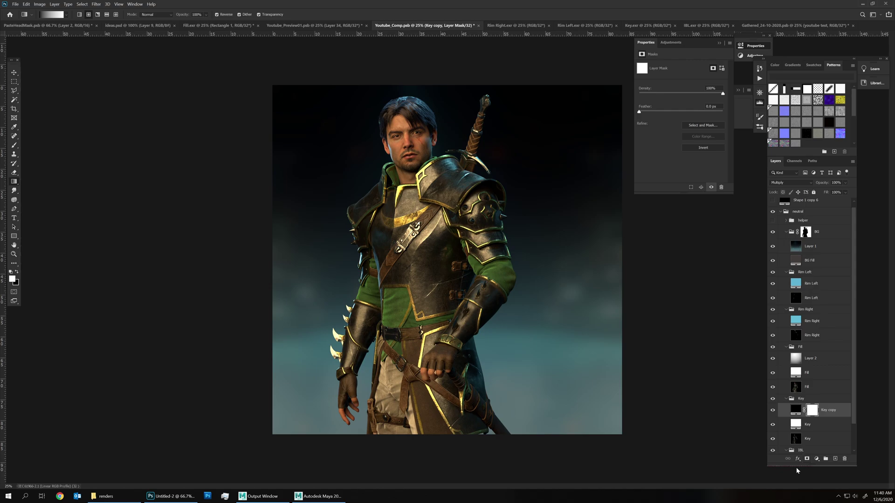
left_click(14, 145)
left_click(161, 15)
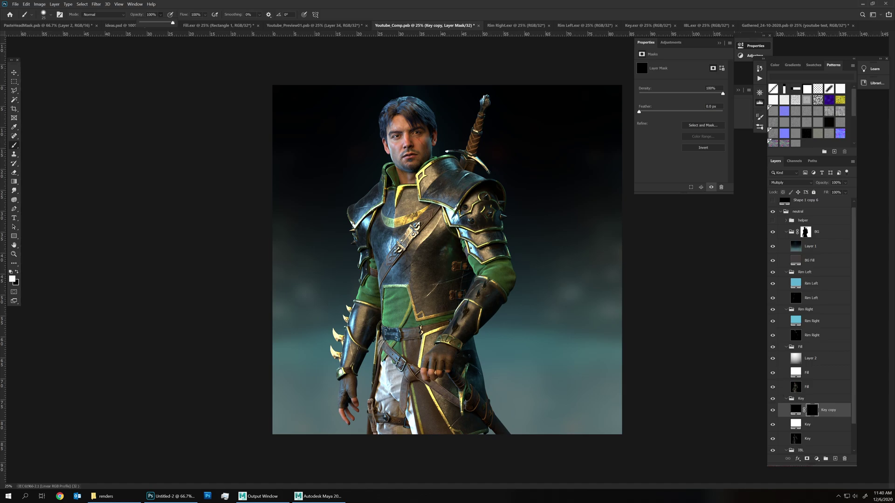
Step: Compare the image with and without the Key light group to judge where its light is too strong
left_click(773, 399)
left_click(773, 399)
left_click(773, 400)
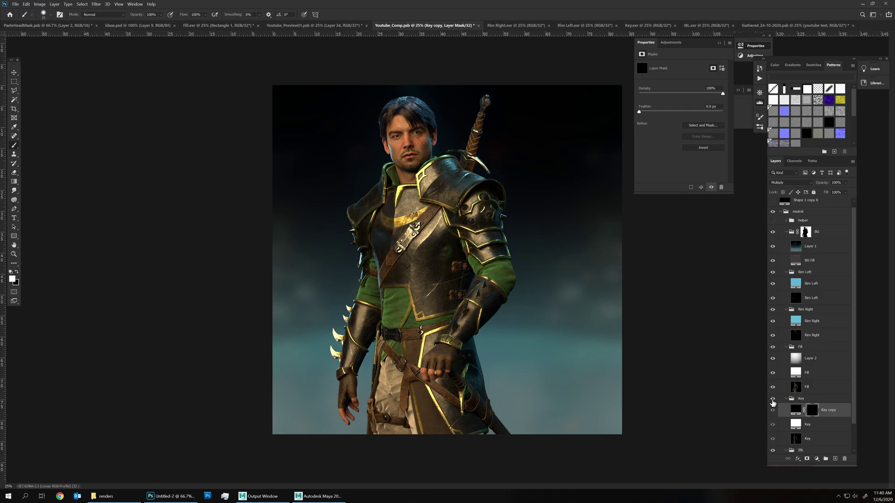
left_click(773, 400)
left_click(772, 400)
left_click(772, 402)
left_click(772, 401)
left_click(772, 399)
left_click(772, 400)
left_click(772, 399)
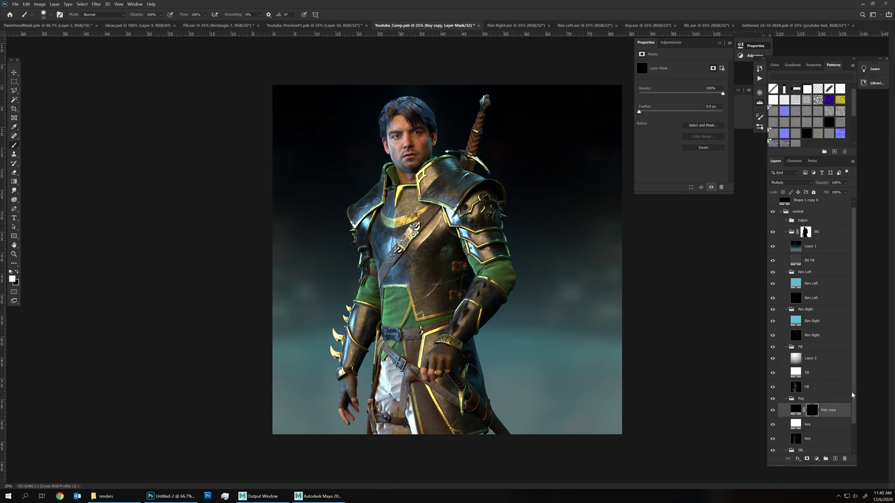
Step: Paint the Key copy mask with a larger white brush at 14% opacity to darken the key light on the trousers and nearby armor
scroll(851, 391, "down", 2)
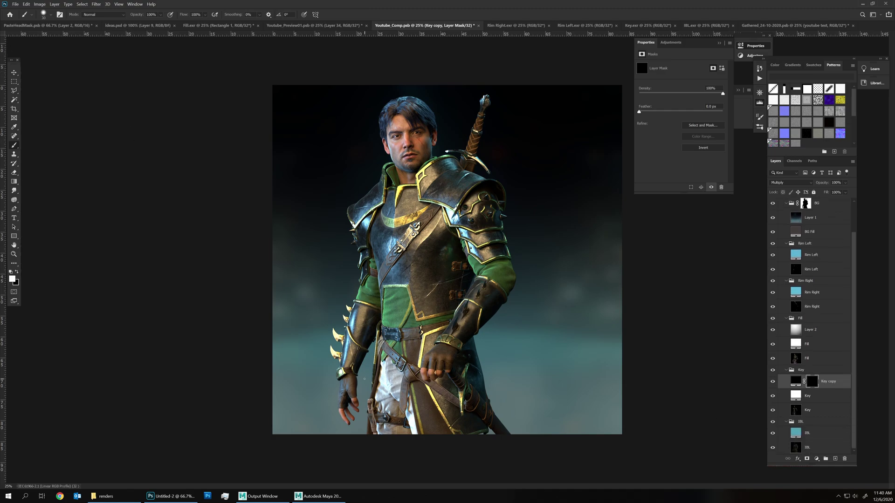
key("bracketright")
key("bracketright")
key("bracketright")
key("bracketright")
key("bracketright")
key("bracketright")
key("bracketright")
left_click_drag(161, 15, 145, 27)
left_click(385, 373)
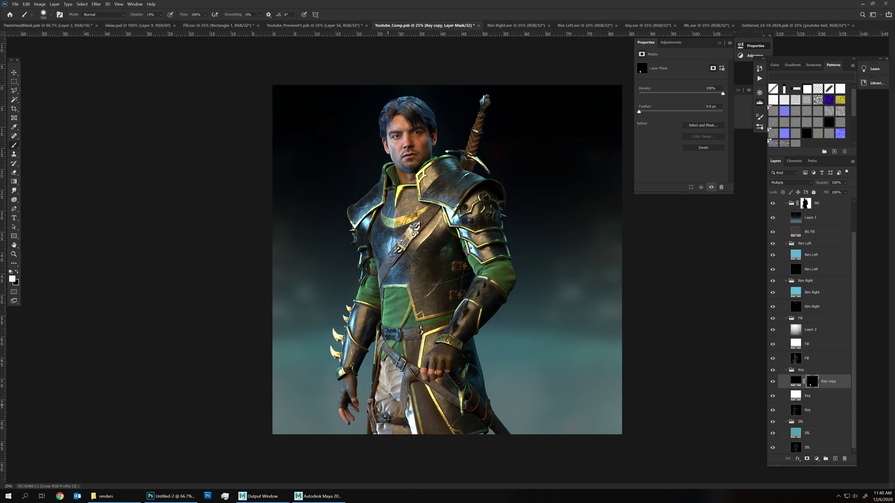
mouse_move(383, 432)
left_mouse_down()
mouse_move(380, 377)
mouse_move(324, 352)
mouse_move(353, 354)
mouse_move(377, 273)
left_mouse_up()
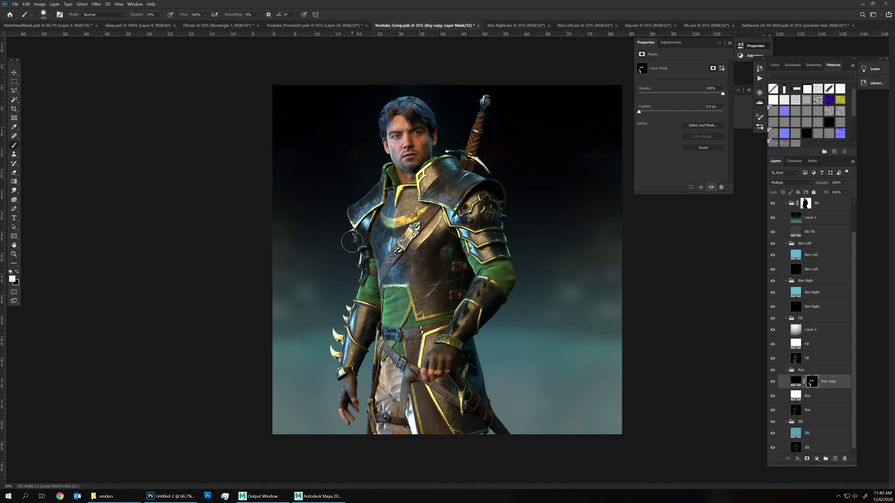
Step: Show and expand the helper group, and hide its RGB trims, RGB masks and Depth layers
scroll(855, 252, "up", 2)
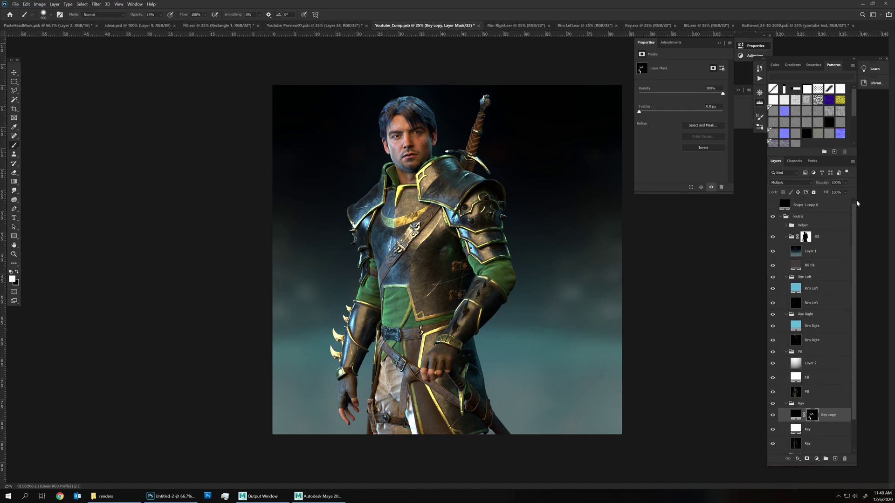
left_click(772, 226)
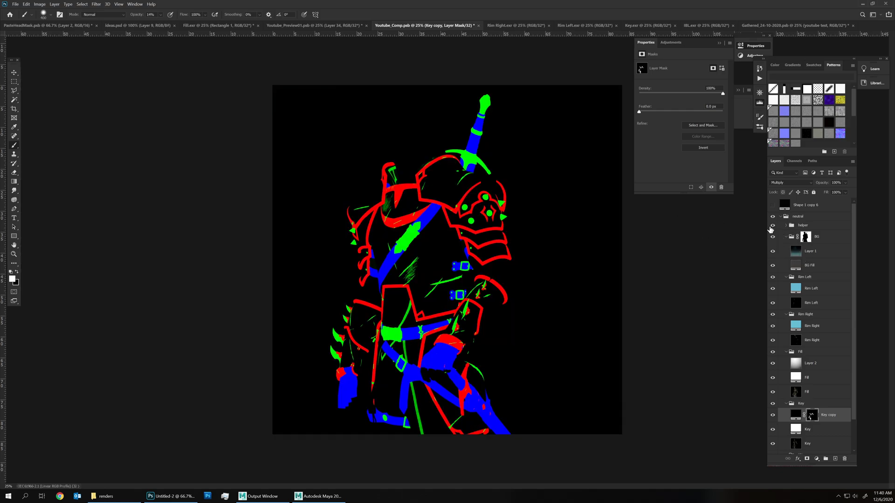
left_click(786, 225)
left_click(772, 242)
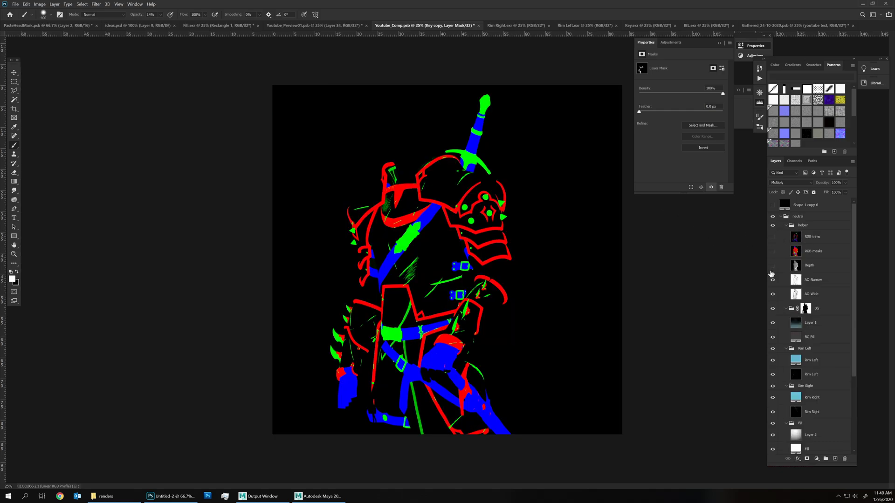
Step: Create a new group named extras above the BG group
left_click(838, 313)
left_click(824, 459)
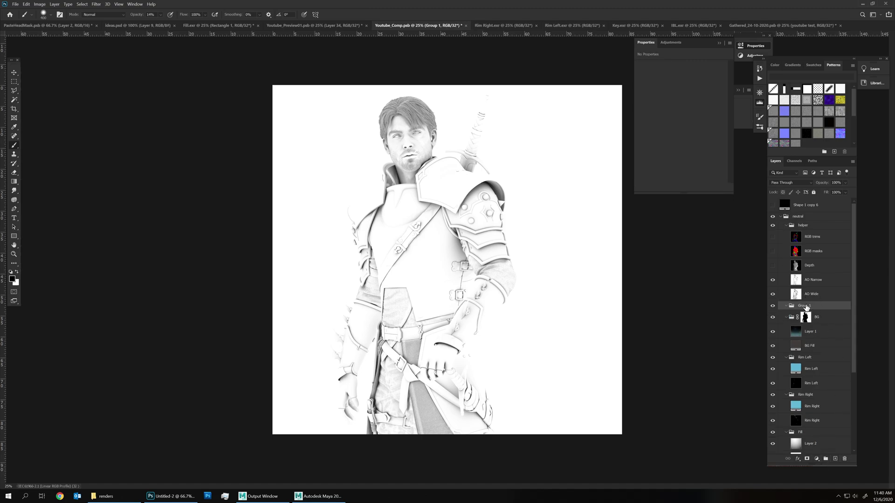
double_click(805, 306)
type("extr")
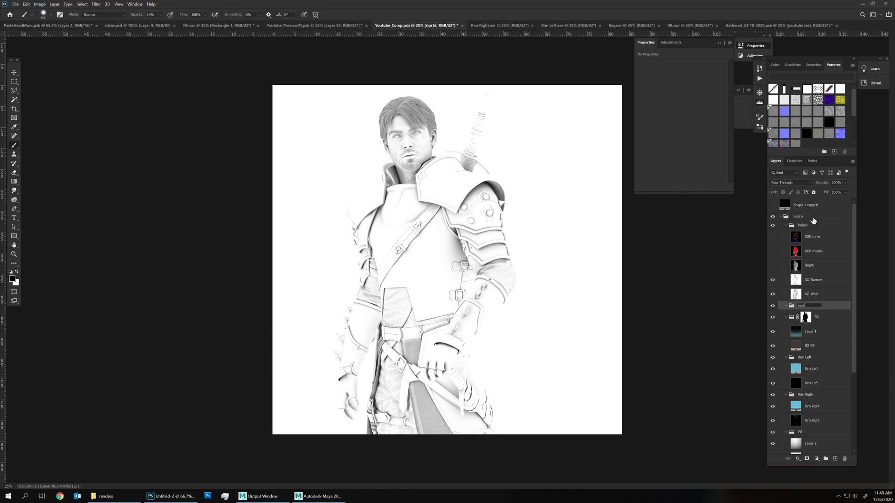
type("as")
key("Return")
Step: Move the AO Narrow and AO Wide layers into the extras group and blend both with Multiply
left_click(816, 283)
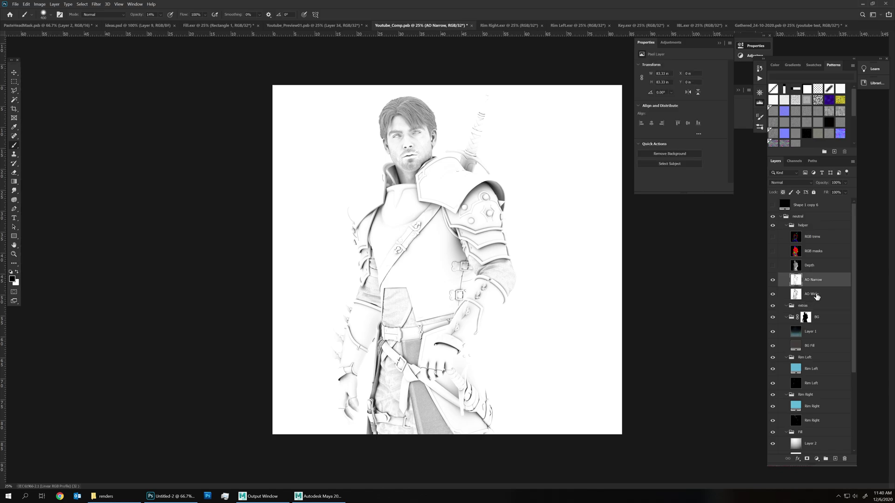
left_click(816, 296, "shift")
left_click_drag(817, 296, 808, 308)
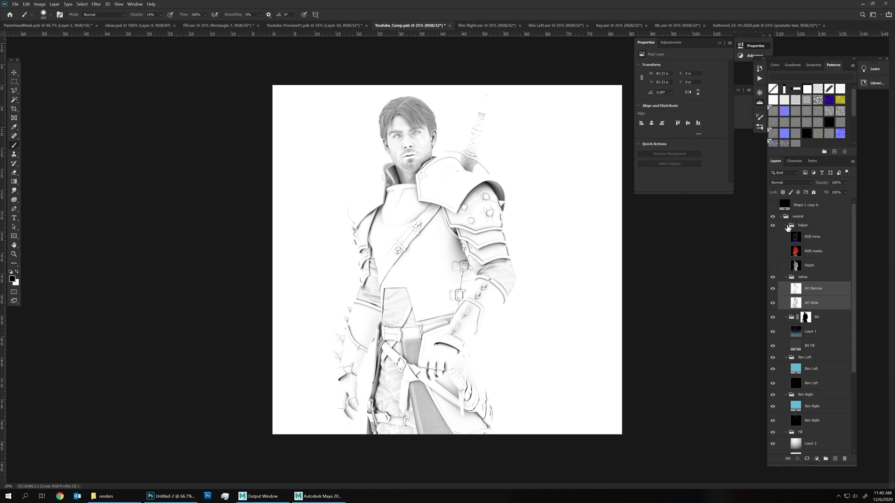
left_click(786, 226)
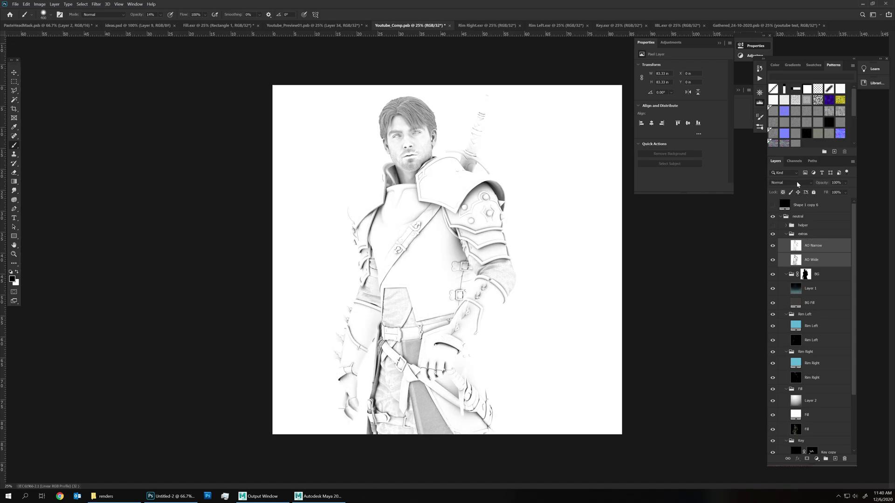
left_click(796, 182)
left_click(775, 212)
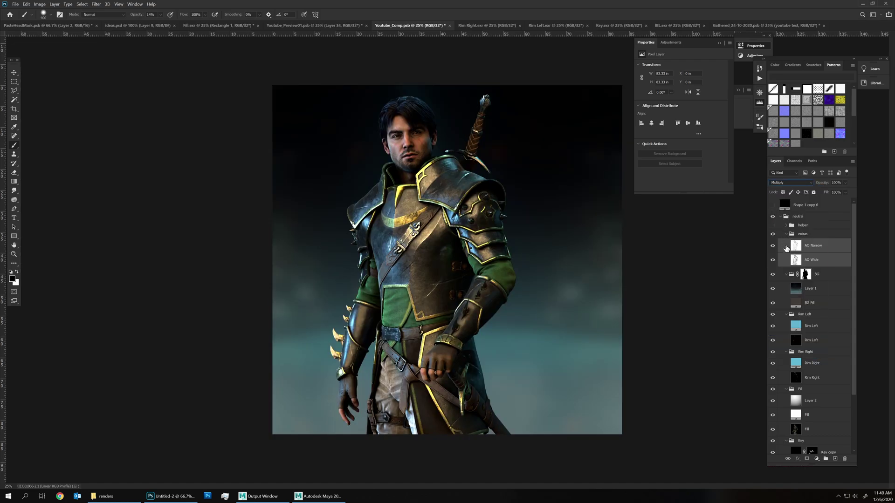
Step: Hide the AO Narrow layer and lower the AO Wide layer's opacity to 20%
left_click(811, 259)
left_click(772, 245)
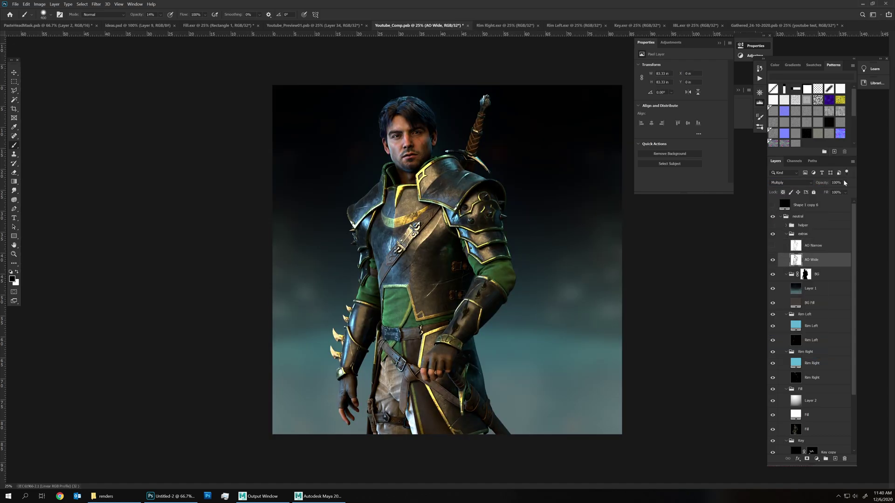
left_click(844, 182)
left_click_drag(818, 194, 820, 192)
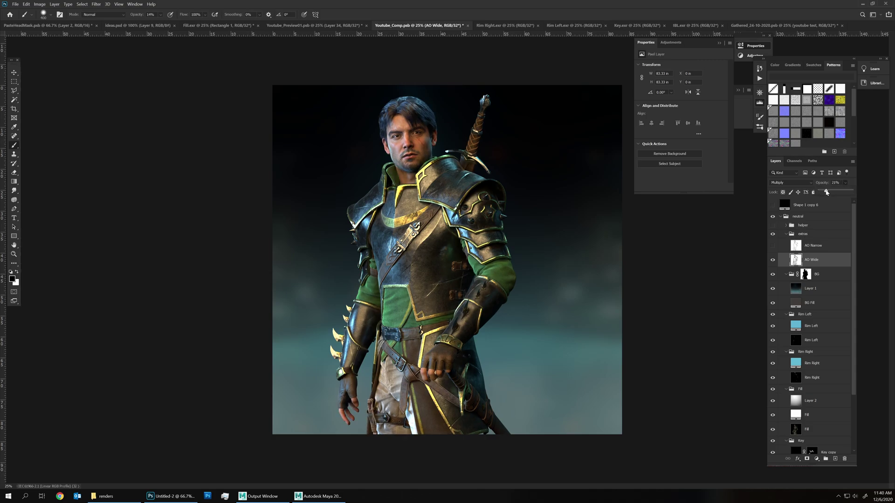
Step: Show the AO Narrow layer again and lower its opacity to 20%
left_click(772, 245)
left_click(820, 246)
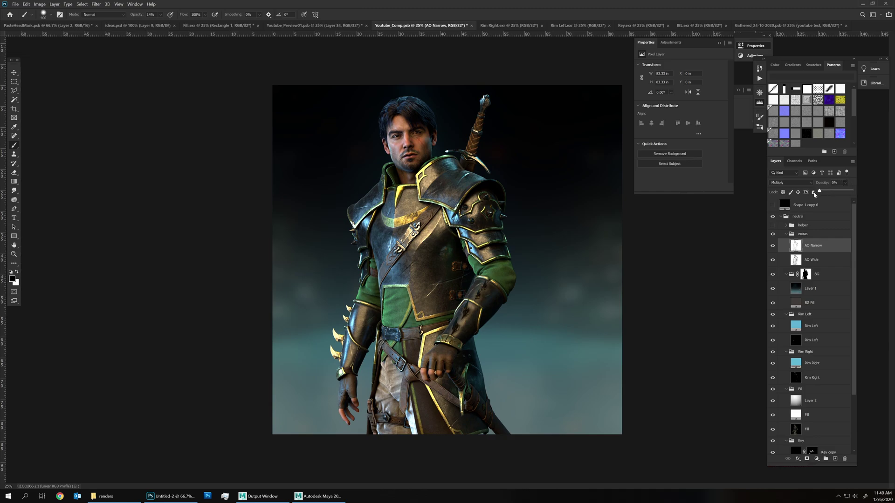
left_click_drag(814, 194, 824, 194)
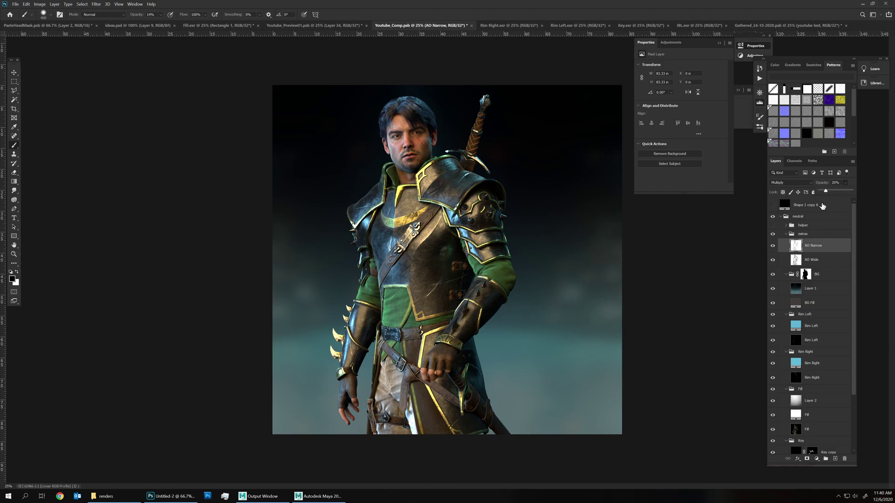
Step: Copy the whole Depth layer in the helper group, and hide the helper group
left_click(786, 225)
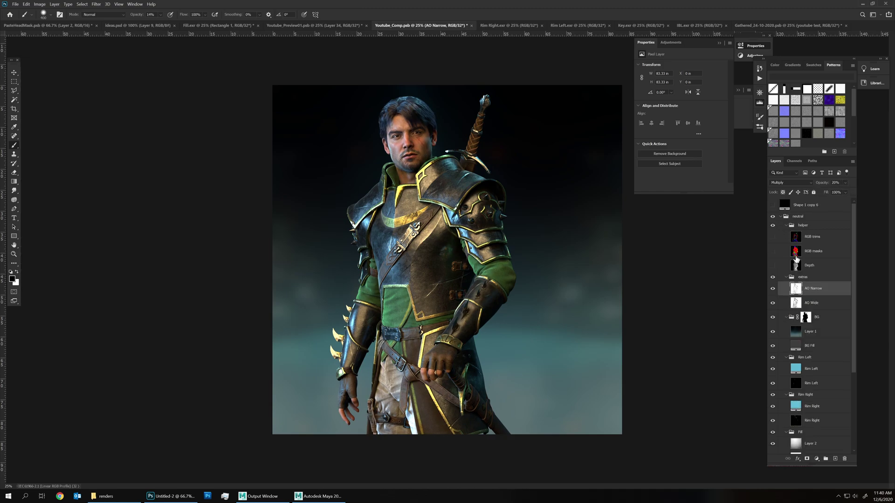
left_click(773, 265)
left_click(797, 267)
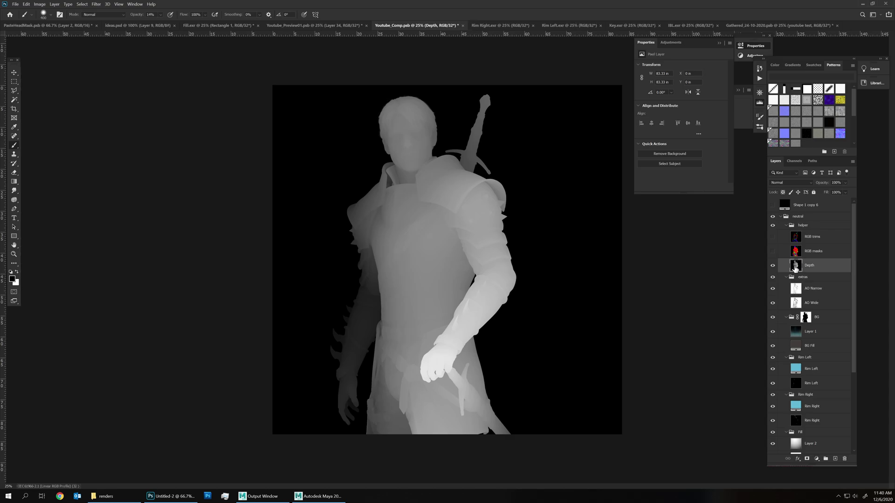
key("ctrl+a")
left_click(785, 225)
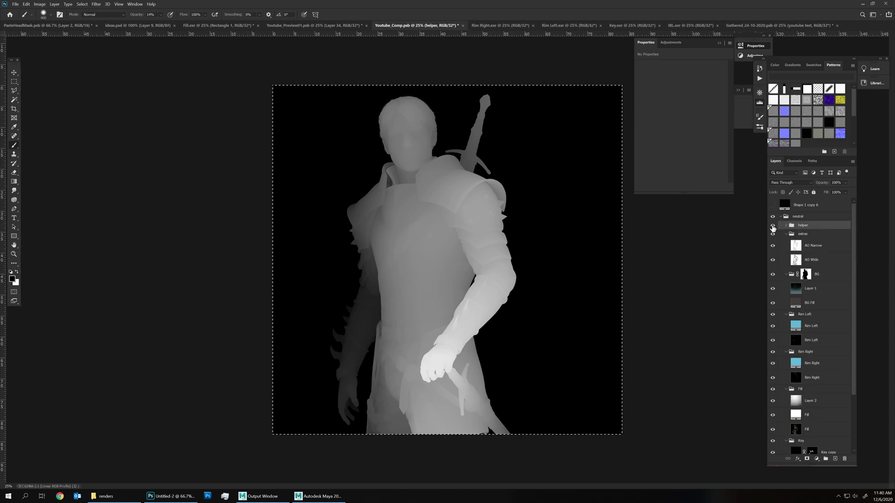
left_click(773, 226)
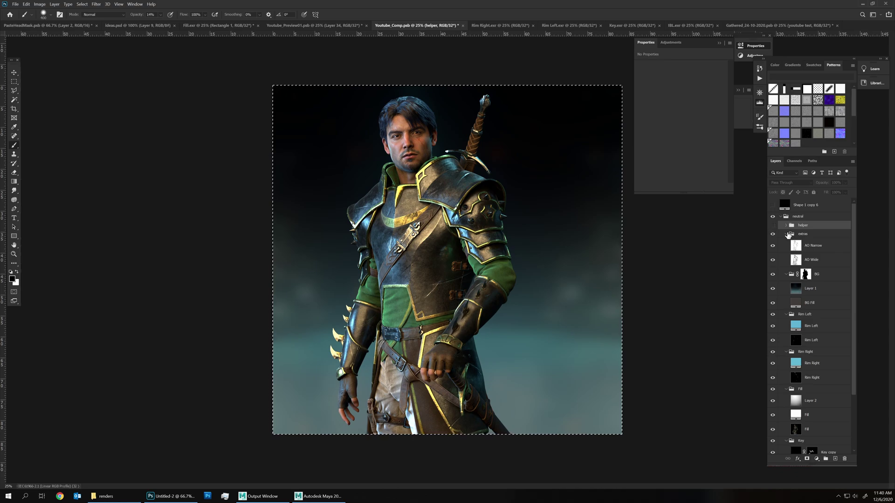
Step: Create a new group above the extras group and paste the copied depth pass into it
left_click(785, 234)
left_click(806, 234)
left_click(825, 459)
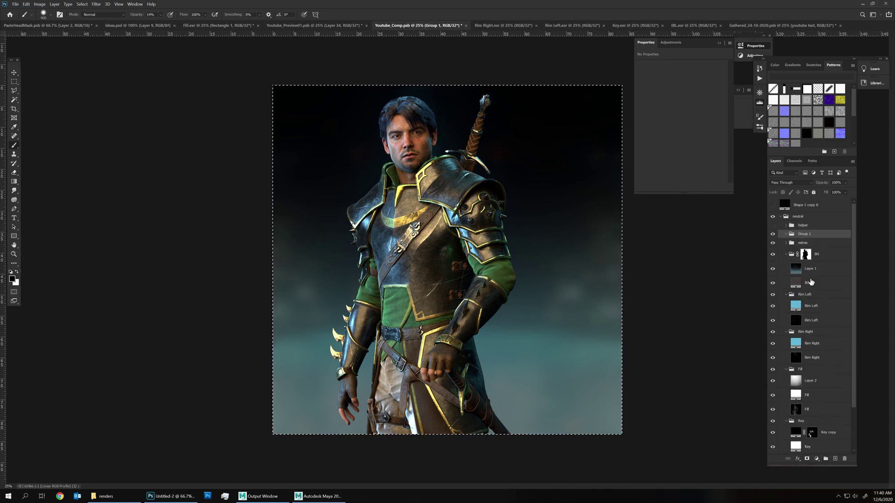
key("ctrl+v")
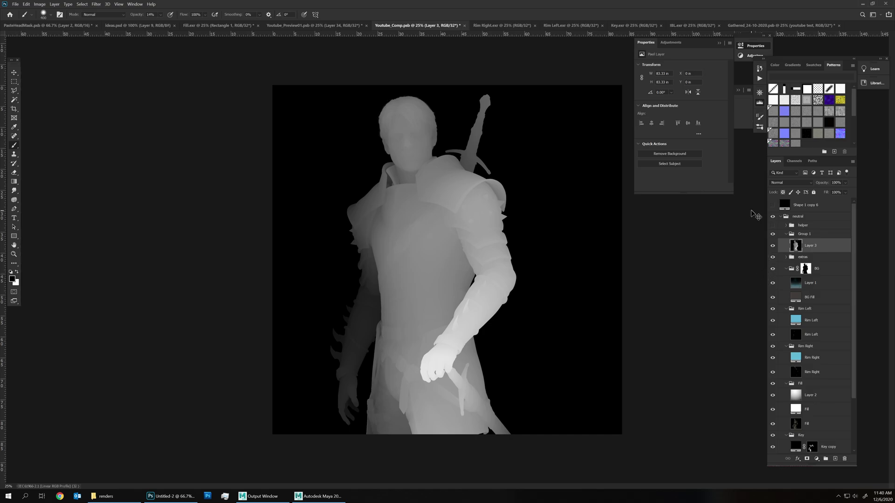
Step: Copy the pasted depth layer into a new 16-bit document and merge it into the background
key("ctrl+a")
key("ctrl+c")
key("ctrl+n")
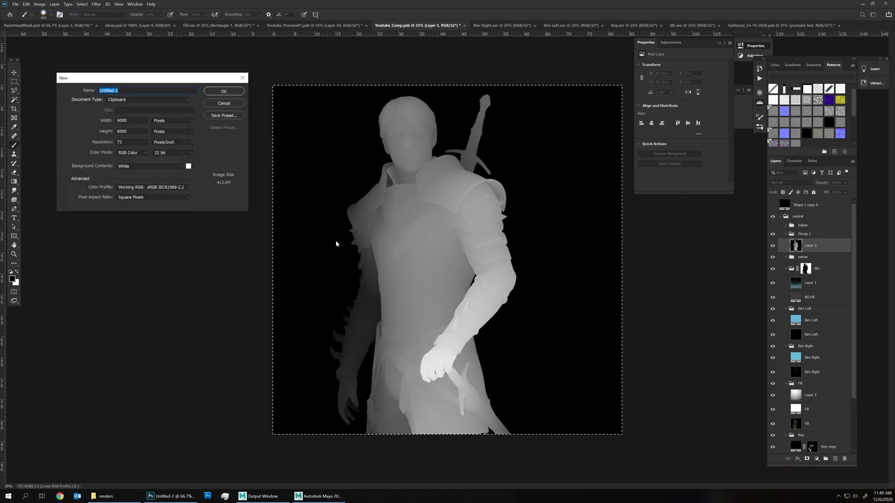
left_click(172, 152)
left_click(164, 173)
key("Return")
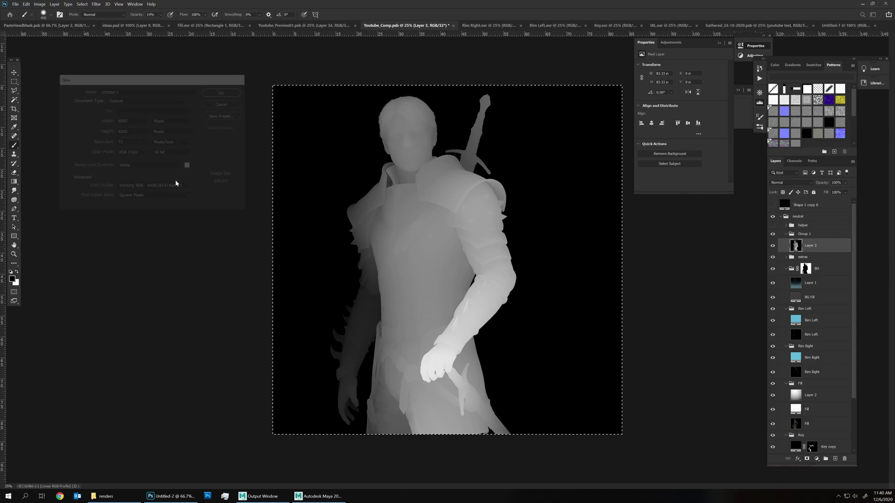
key("ctrl+v")
key("ctrl+e")
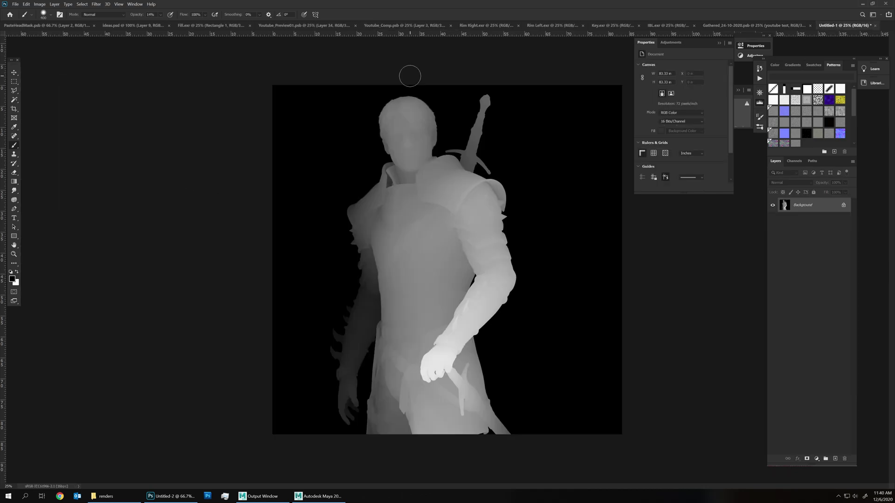
Step: Invert the depth image and set the Levels black input to 139
key("ctrl+i")
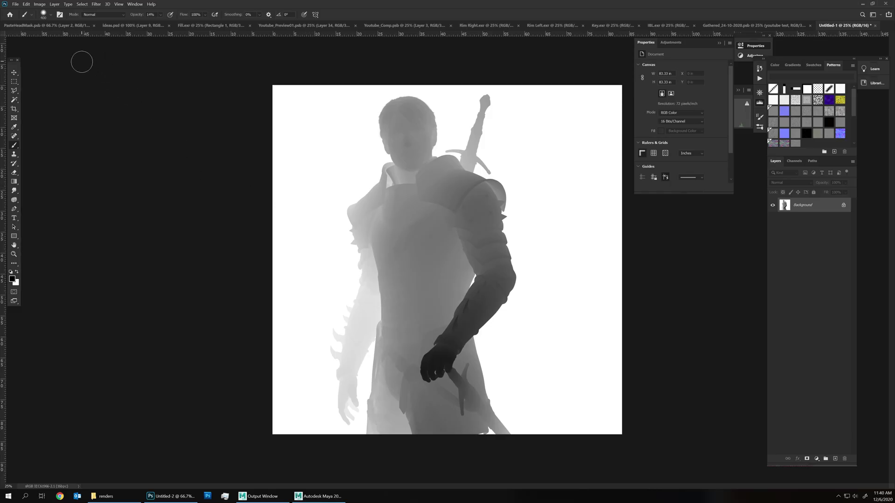
left_click(39, 4)
mouse_move(77, 21)
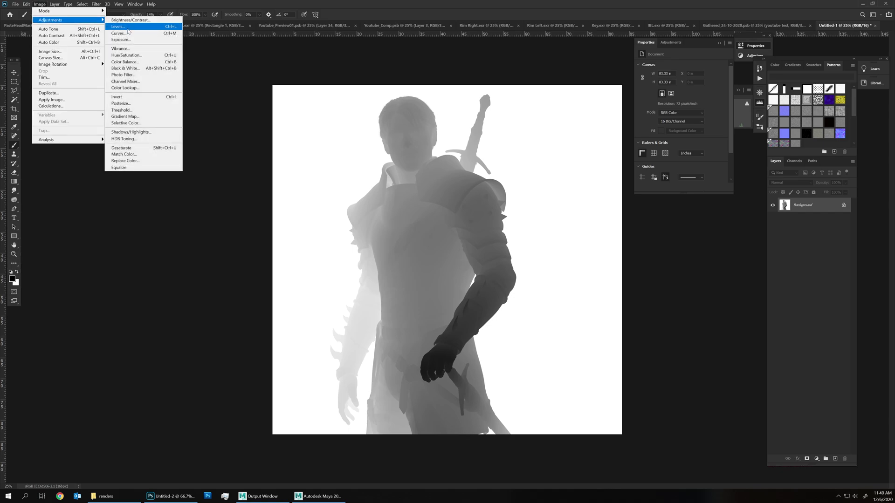
left_click(126, 27)
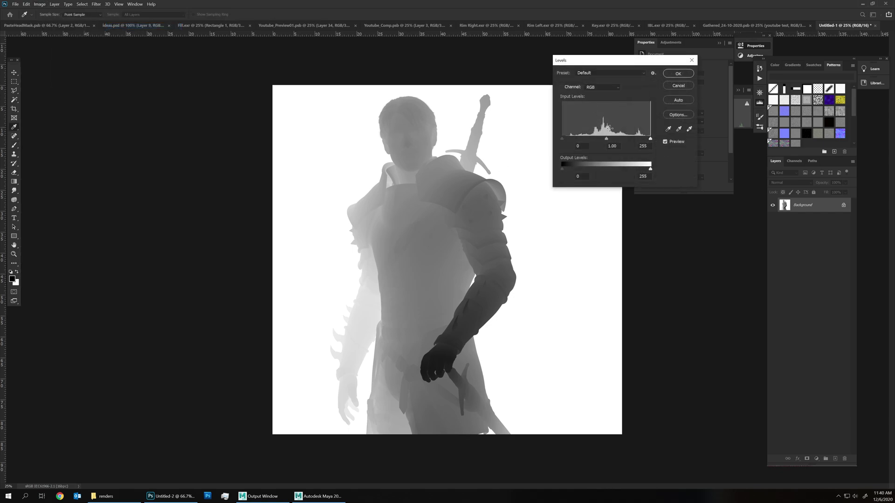
left_click_drag(564, 139, 612, 145)
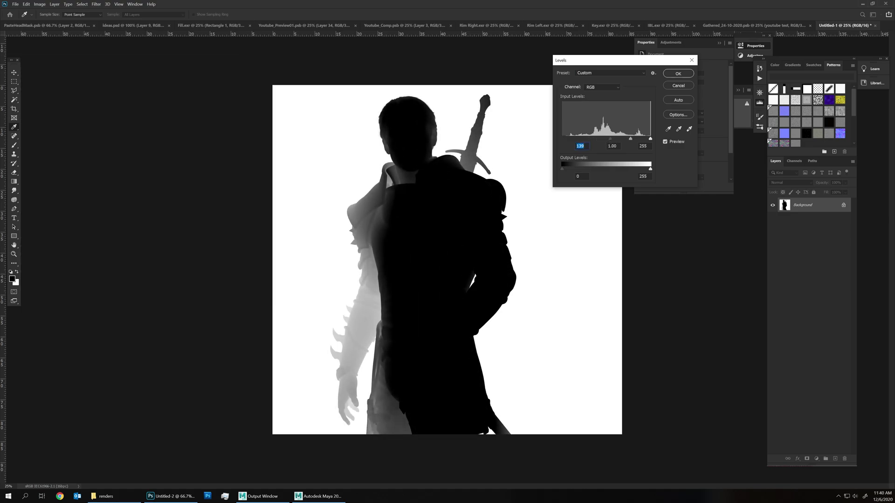
key("Return")
Step: Add a mask to Group 1 in Youtube_Comp.psb and paste the adjusted depth image into that mask
key("ctrl+a")
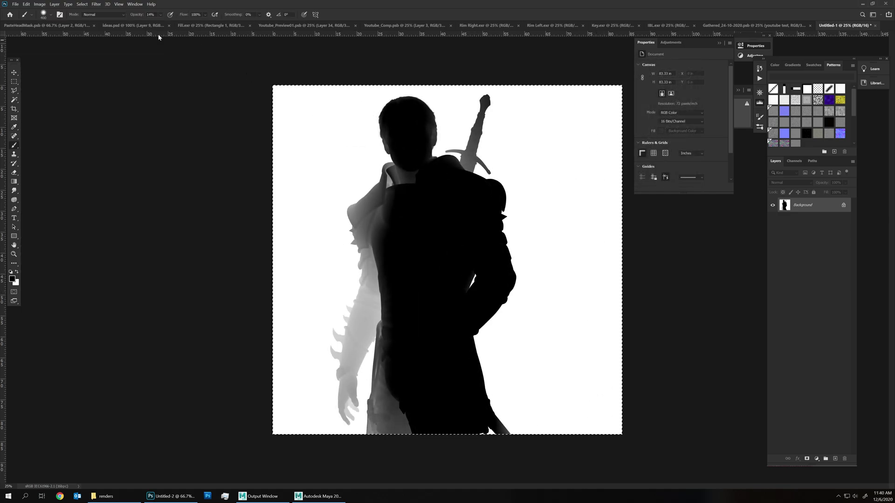
left_click(389, 26)
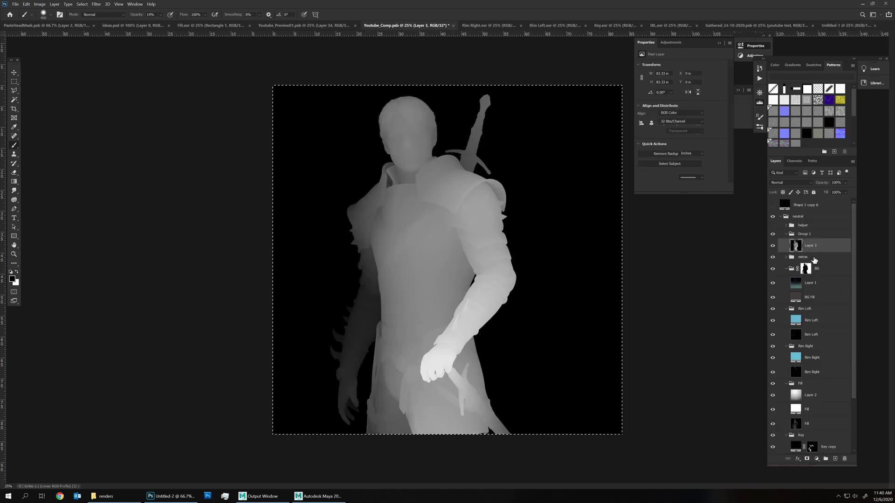
left_click(810, 235)
left_click(806, 459)
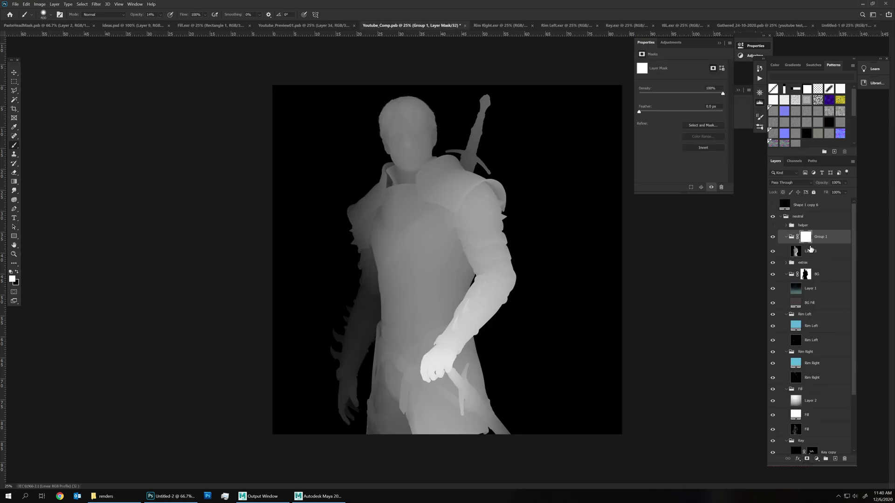
key("ctrl+v")
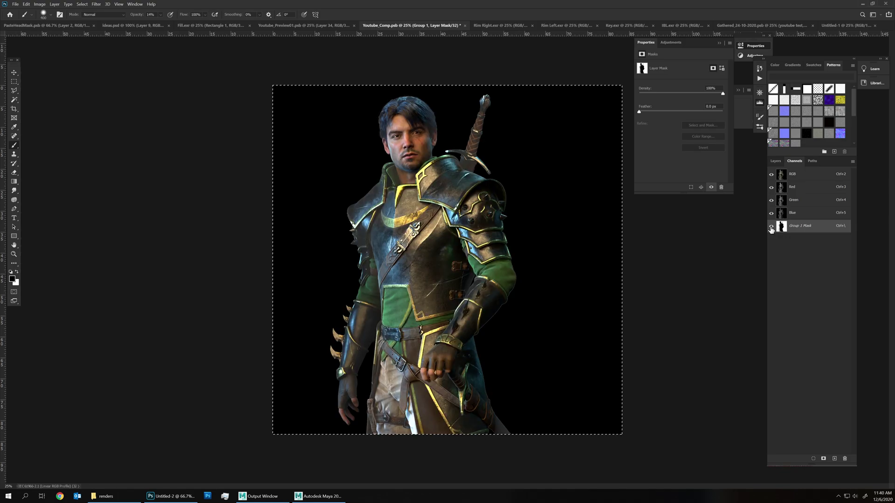
Step: Duplicate the BG group's Layer 1 into the masked Group 1 and hide the pasted depth layer there
right_click(816, 292)
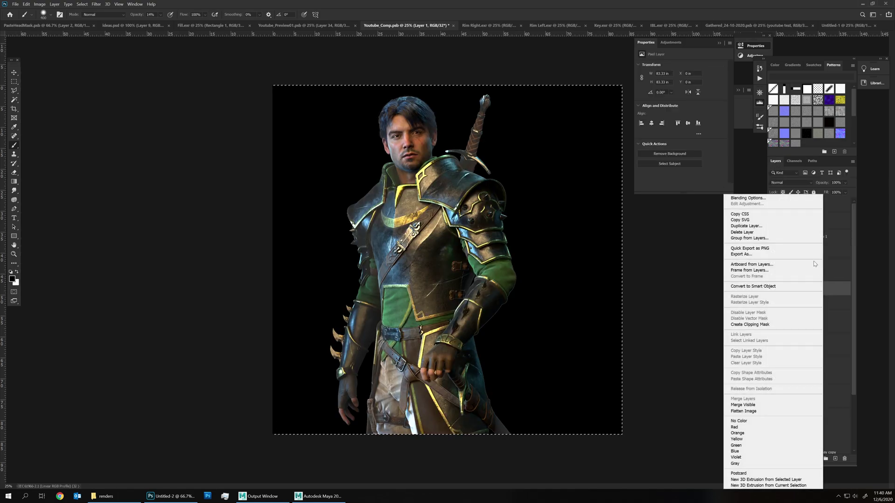
left_click(745, 226)
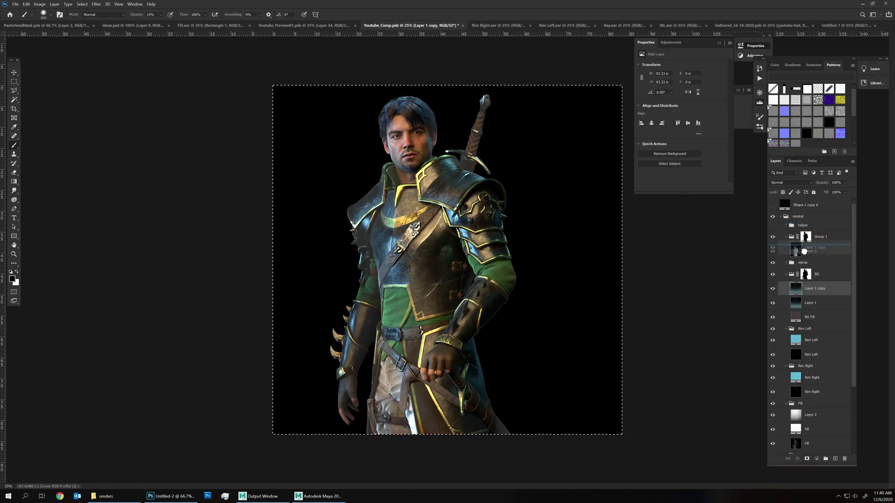
left_click(772, 266)
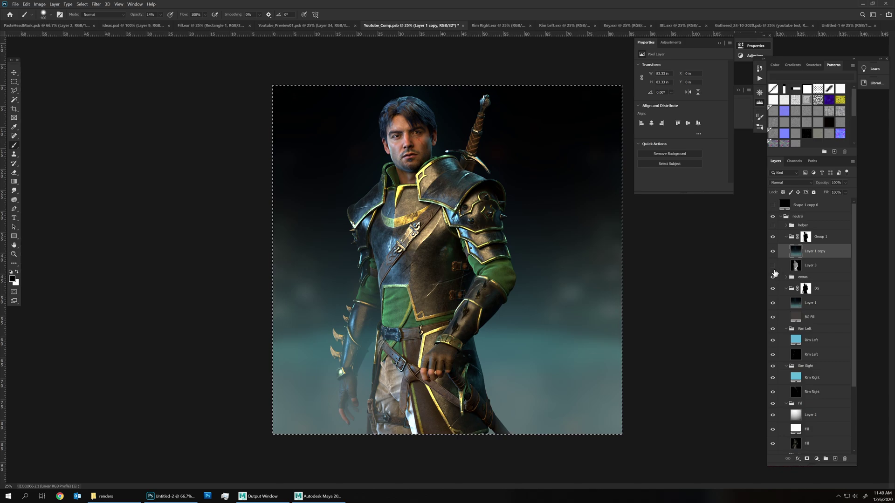
Step: Lower the opacity of the Layer 1 copy in Group 1 to about 20%
left_click(772, 237)
left_click(772, 252)
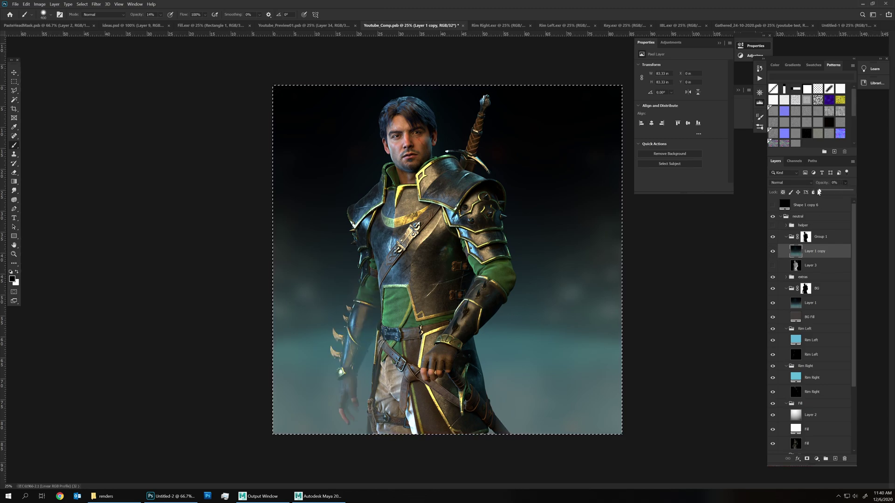
left_click_drag(821, 192, 828, 193)
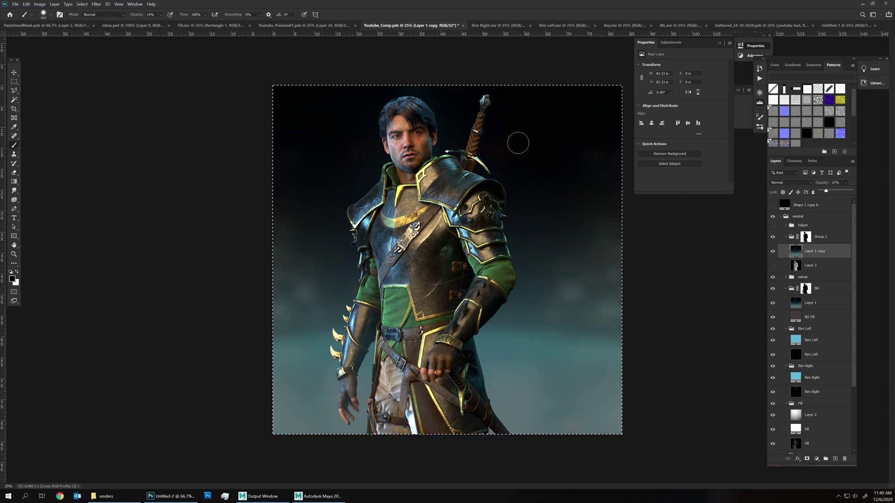
Step: Hide the Depth layer and show the RGB trims layer in the helper group
left_click(772, 226)
left_click(786, 226)
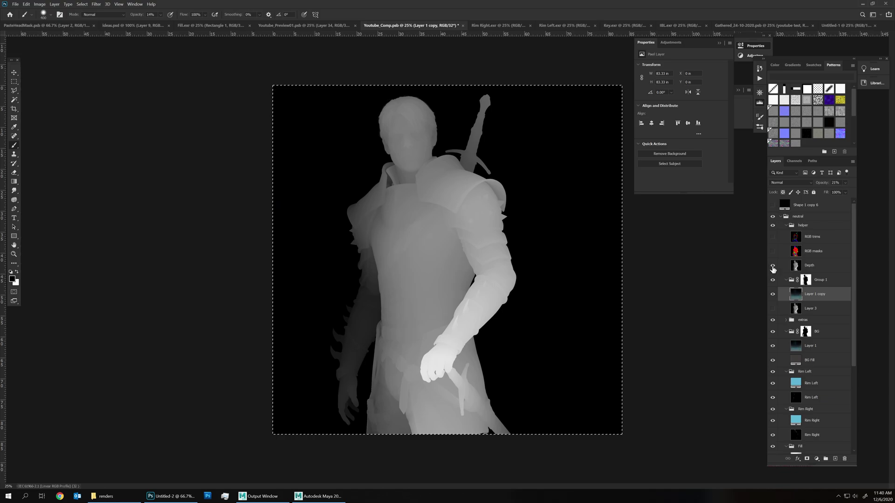
left_click(772, 265)
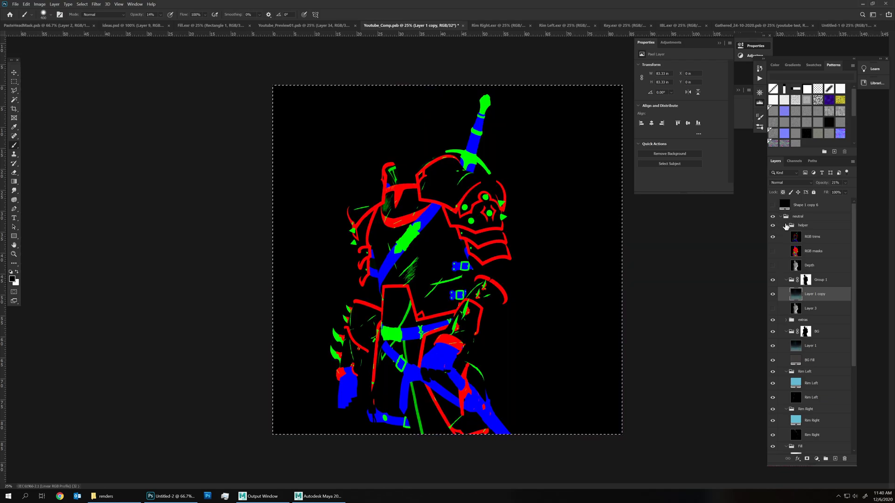
left_click(785, 226)
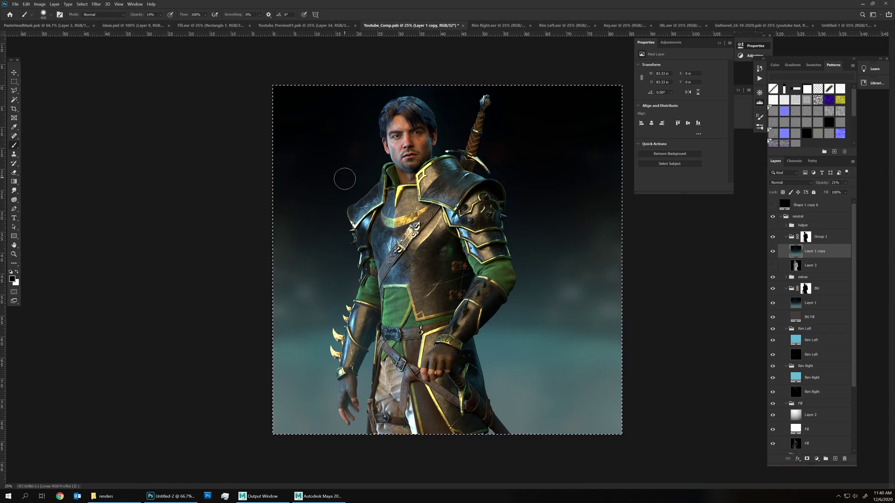
Step: Load the red channel of the RGB trims layer as a selection, and hide that layer again
left_click(785, 225)
left_click(811, 237)
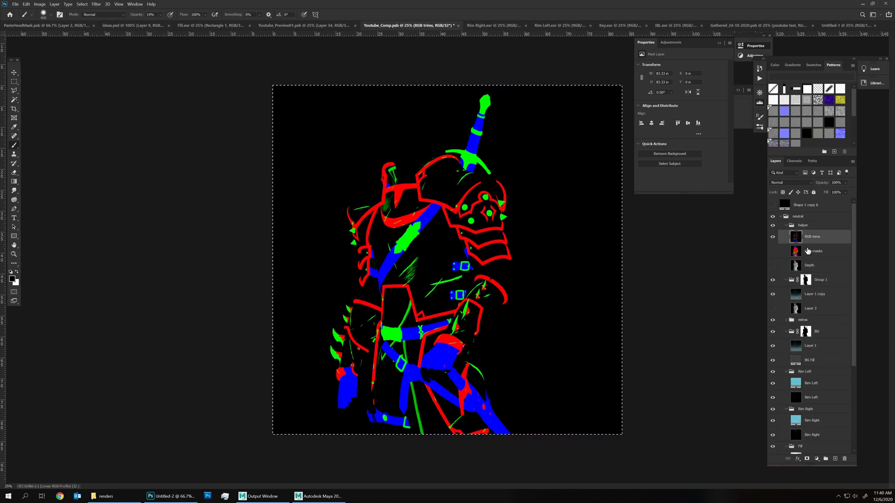
left_click(794, 161)
left_click(780, 188)
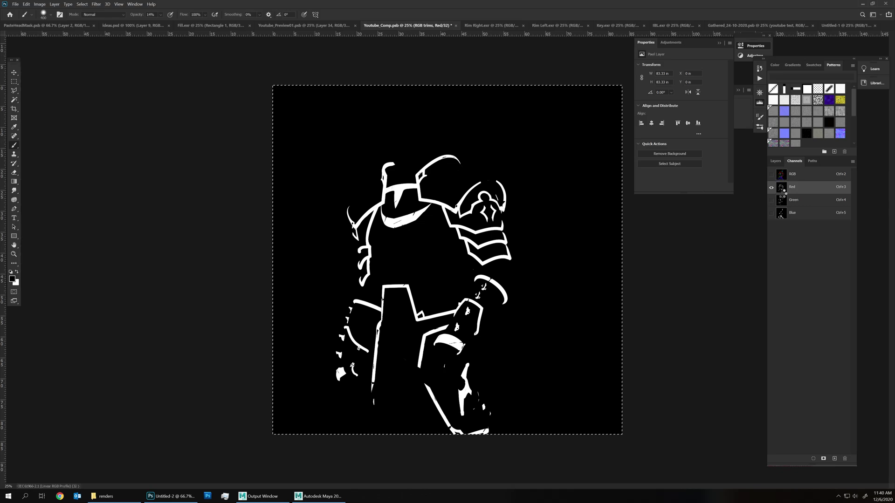
left_click(780, 187, "ctrl")
left_click(792, 174)
left_click(775, 161)
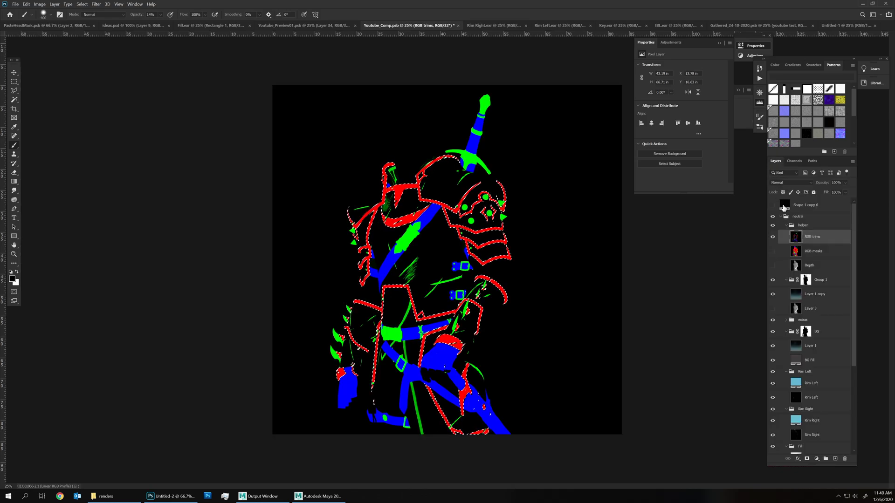
left_click(772, 237)
left_click(786, 226)
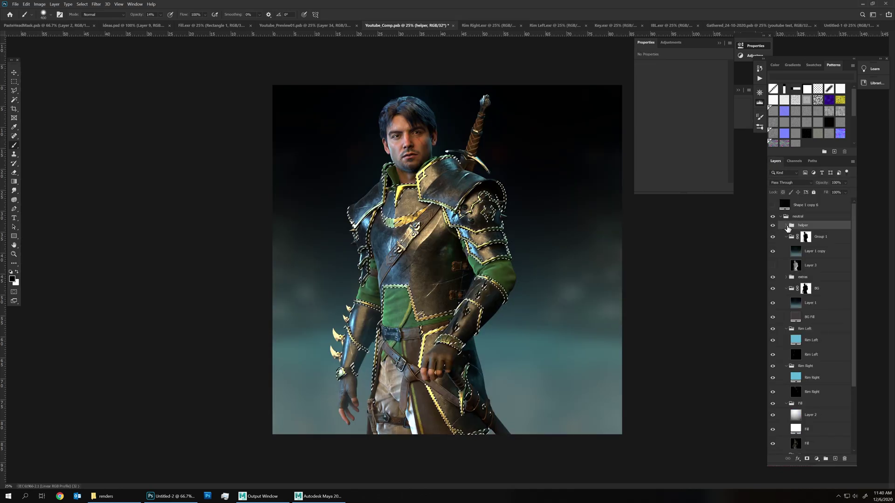
Step: Create a new group above Group 1 and name it corrections
left_click(814, 251)
left_click(816, 459)
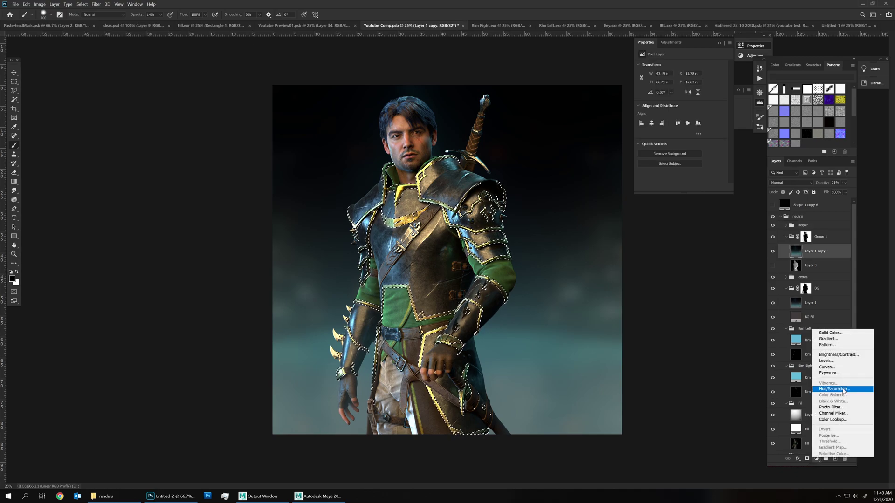
left_click(843, 390)
key("ctrl+g")
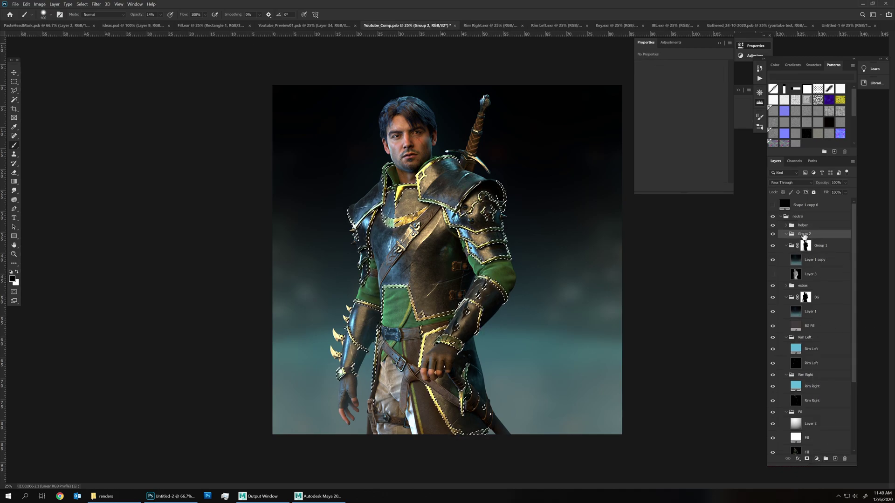
double_click(803, 234)
type("corrections")
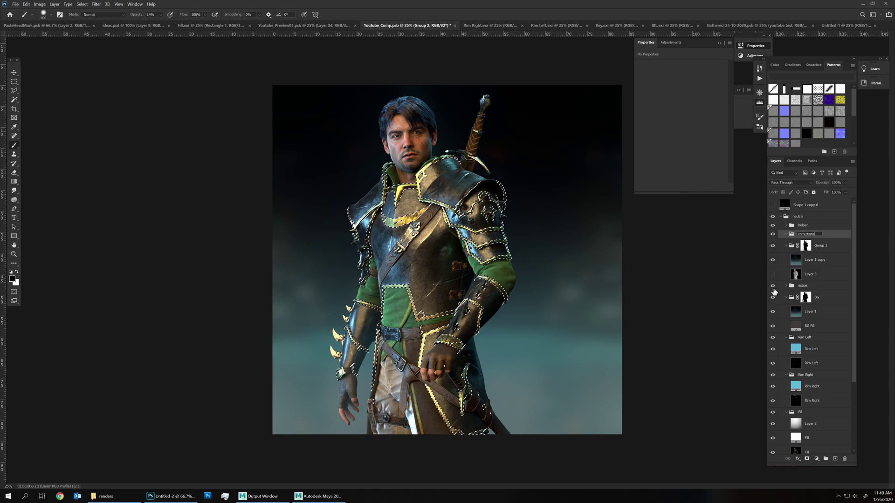
Step: Add a Hue/Saturation adjustment masked to the red trims in the corrections group, and set Lightness to -37 with Saturation 0
left_click(815, 459)
left_click(834, 391)
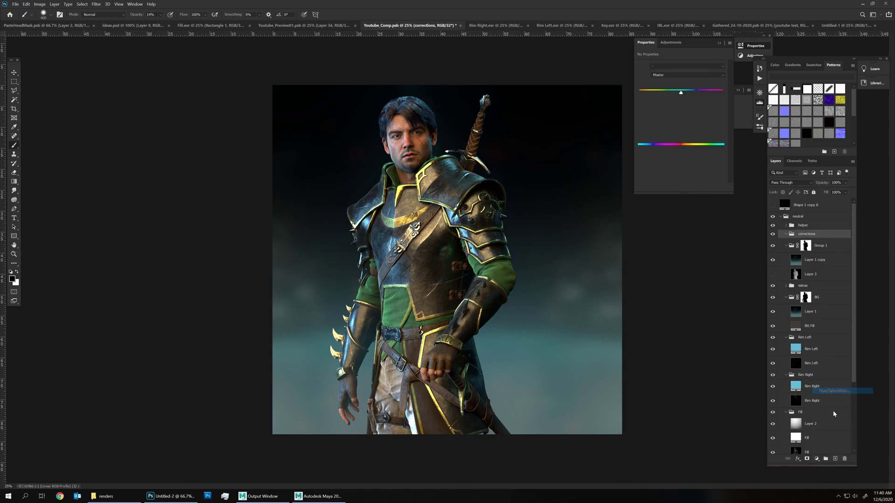
left_click_drag(681, 93, 670, 109)
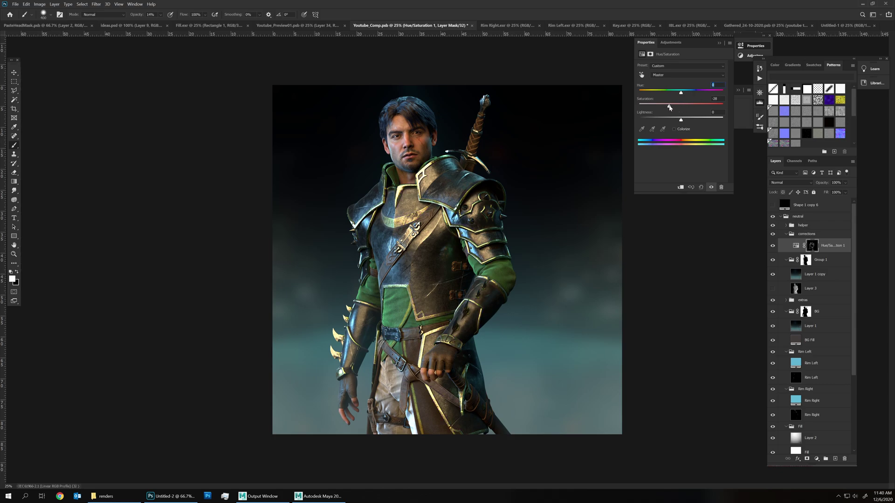
mouse_move(669, 108)
left_mouse_down()
mouse_move(694, 108)
mouse_move(665, 120)
left_mouse_up()
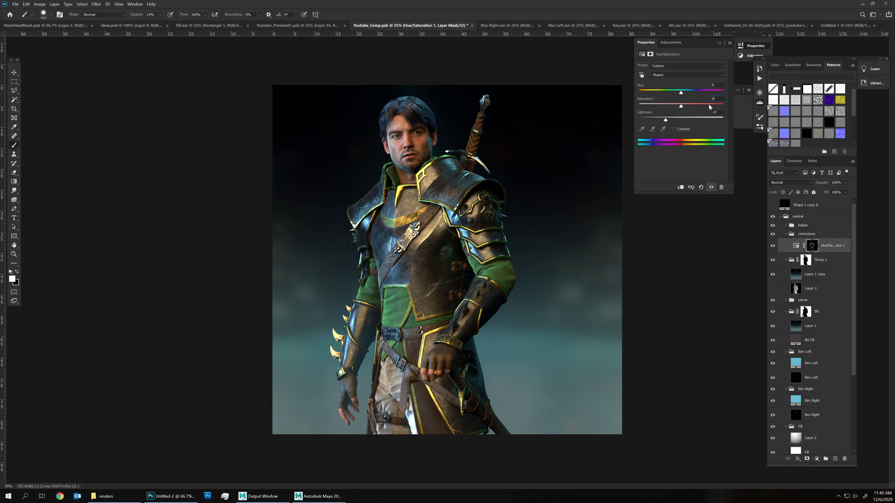
Step: Collapse the corrections group and activate the Rectangular Marquee tool
left_click(786, 234)
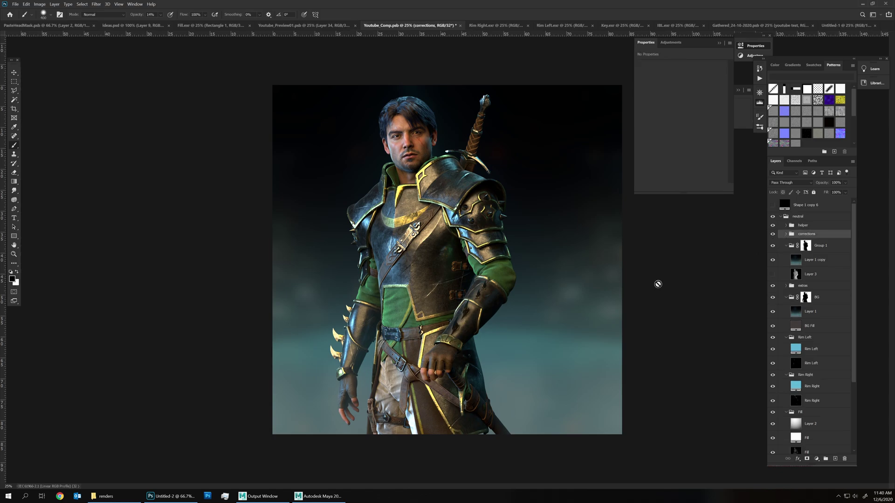
left_click(14, 82)
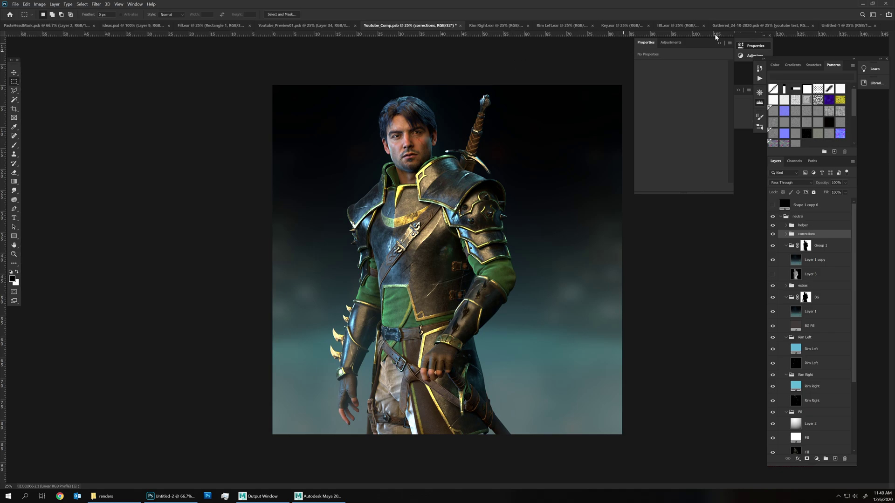
Step: Compare the saved looks in Gathered_24-10-2020.psb by hiding and reshowing the layers from Blue down to Reaper
left_click(791, 25)
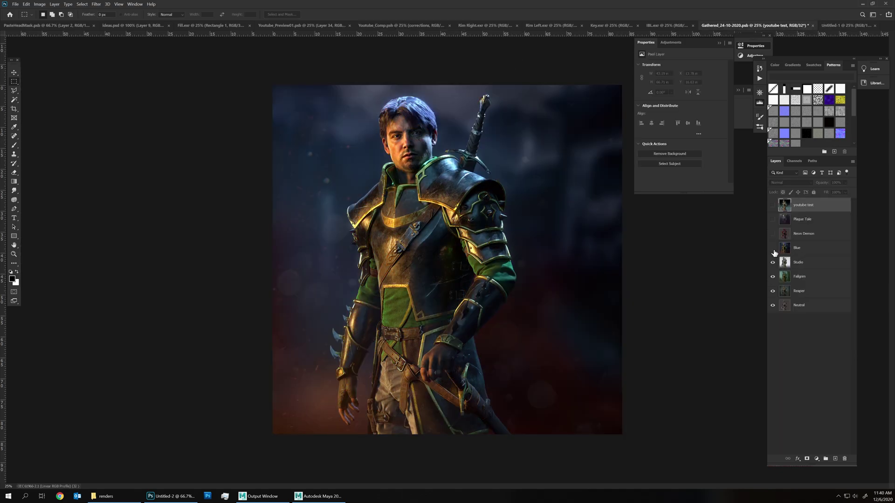
left_click(772, 262)
left_click(772, 276)
left_click(773, 290)
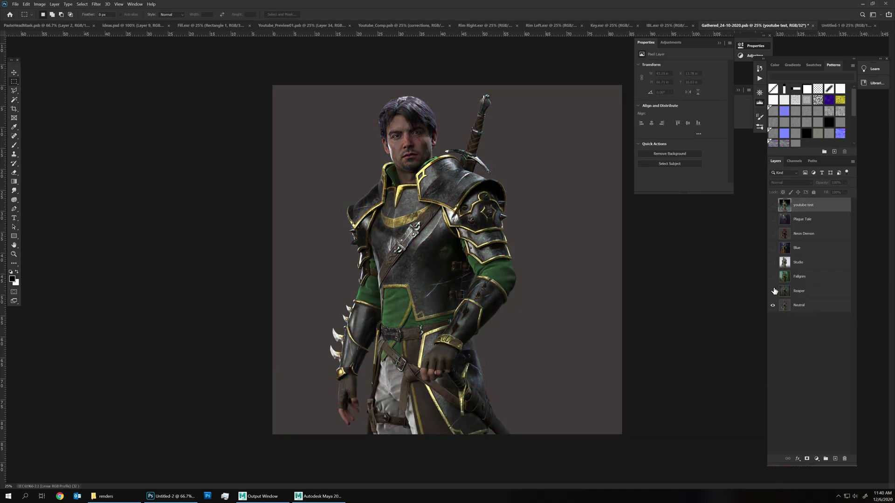
left_click(773, 291)
left_click(772, 276)
left_click(772, 262)
left_click(773, 248)
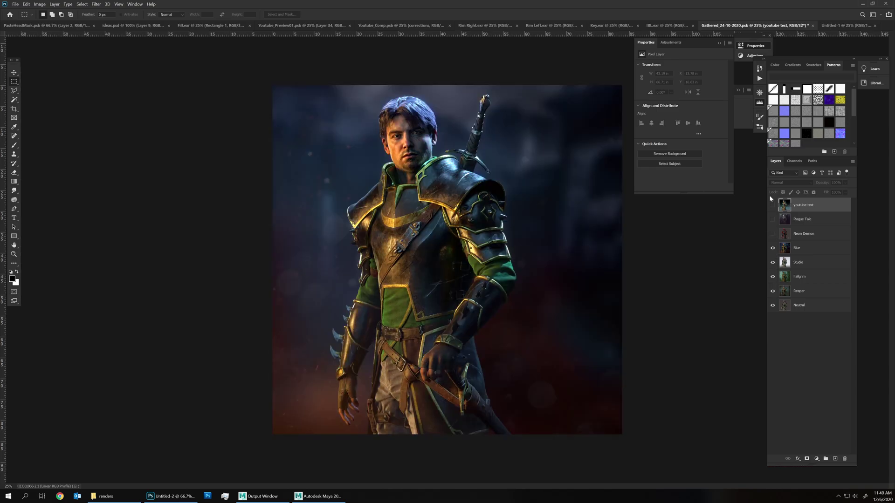
Step: Copy the merged Youtube_Comp canvas into a new 6000 x 6000 pixel, 32-bit RGB document and merge it into the background
left_click(380, 25)
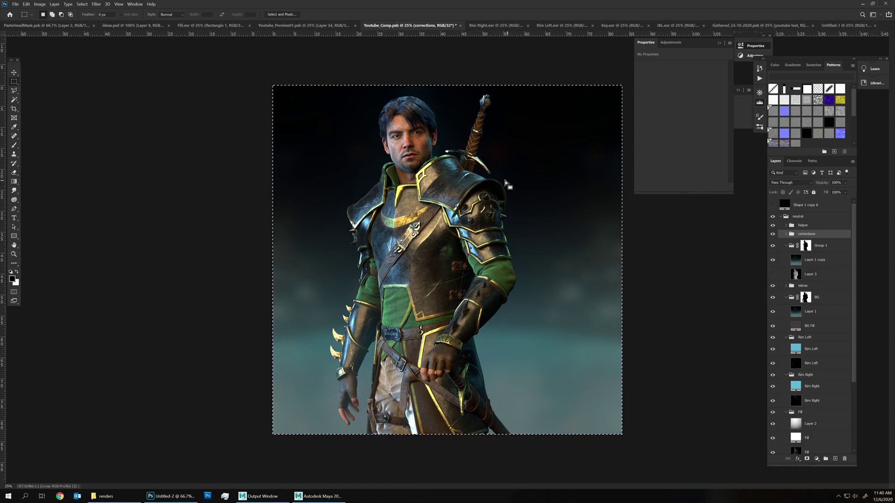
left_click(15, 4)
left_click(19, 10)
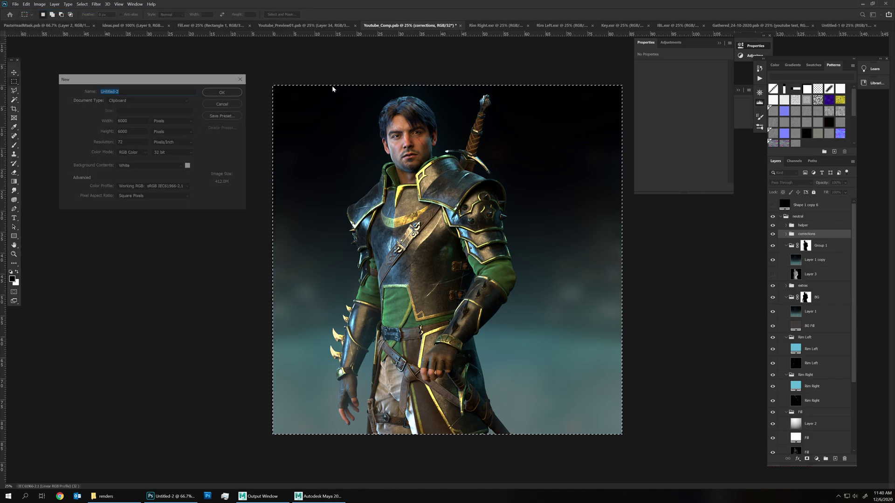
left_click(224, 93)
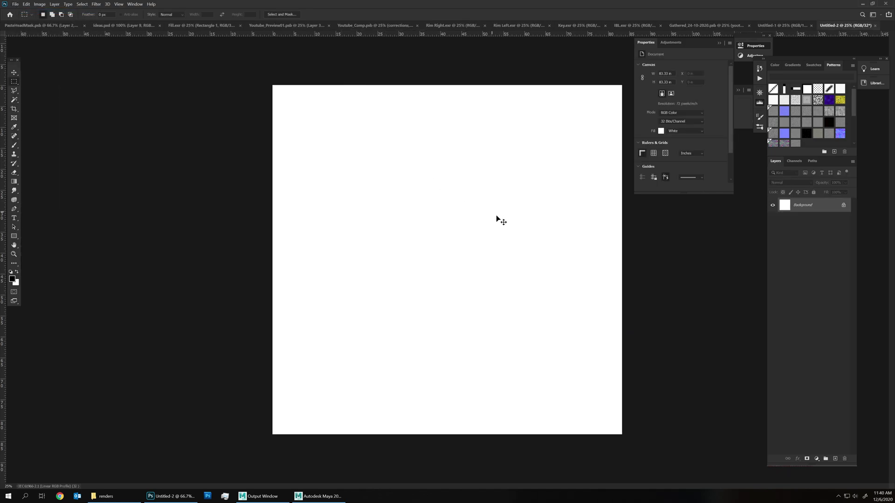
key("ctrl+v")
key("ctrl+e")
Step: Convert the new document to 16 bits per channel, comparing the HDR Toning methods and applying Local Adaptation
left_click(96, 4)
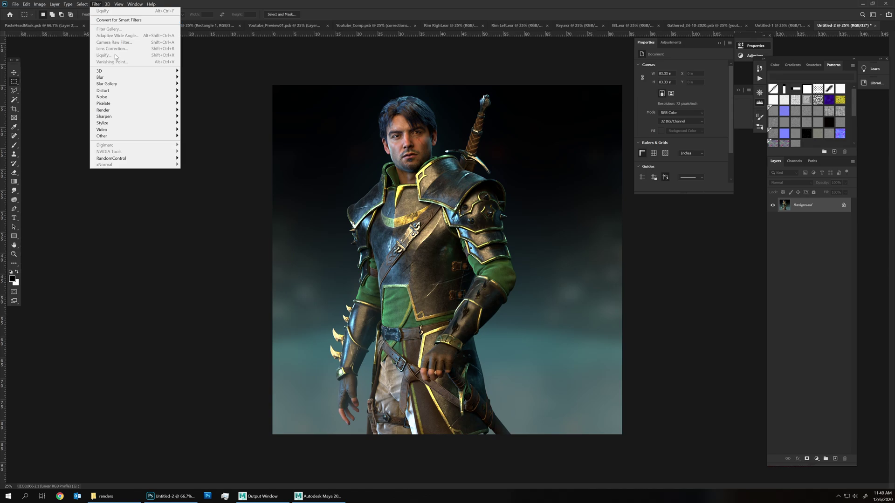
mouse_move(40, 3)
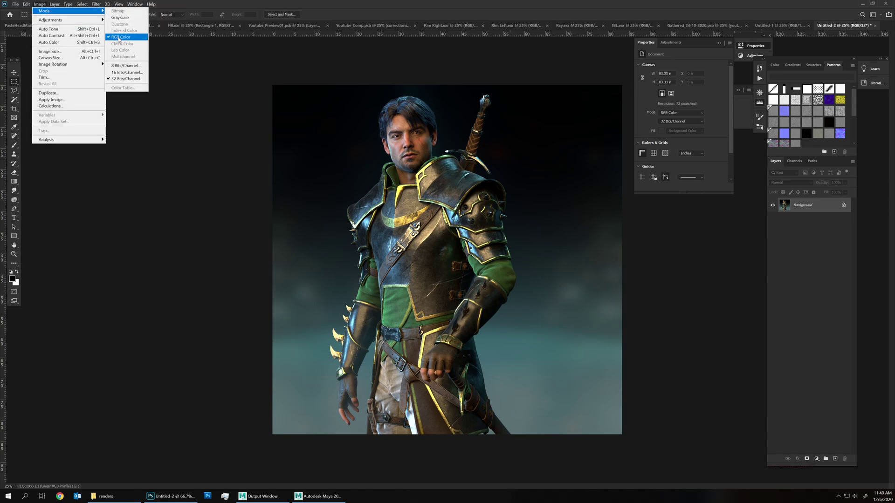
left_click(126, 72)
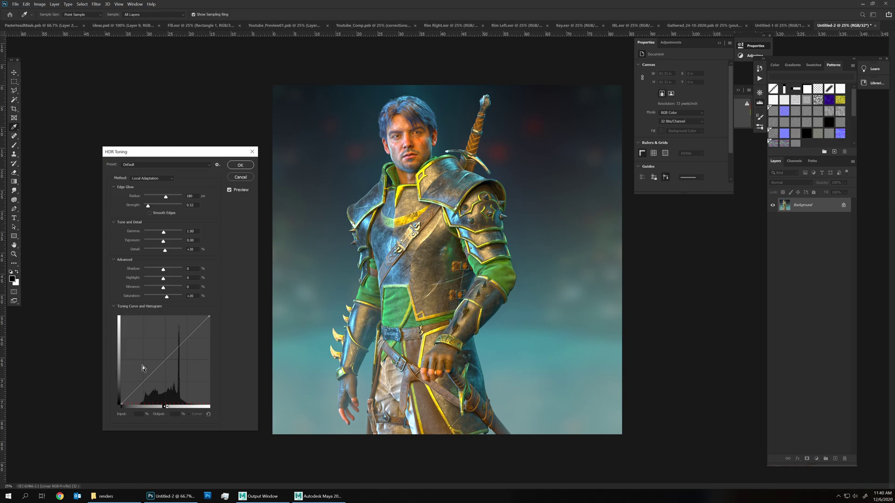
left_click(150, 176)
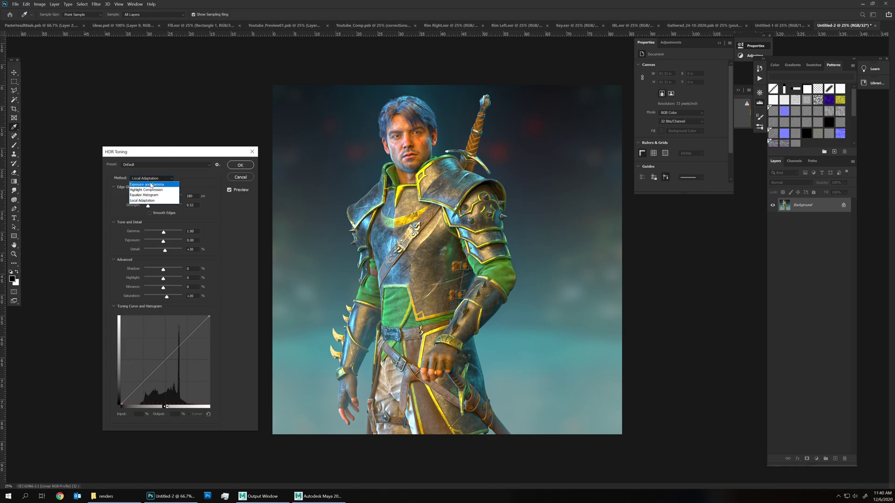
left_click(140, 182)
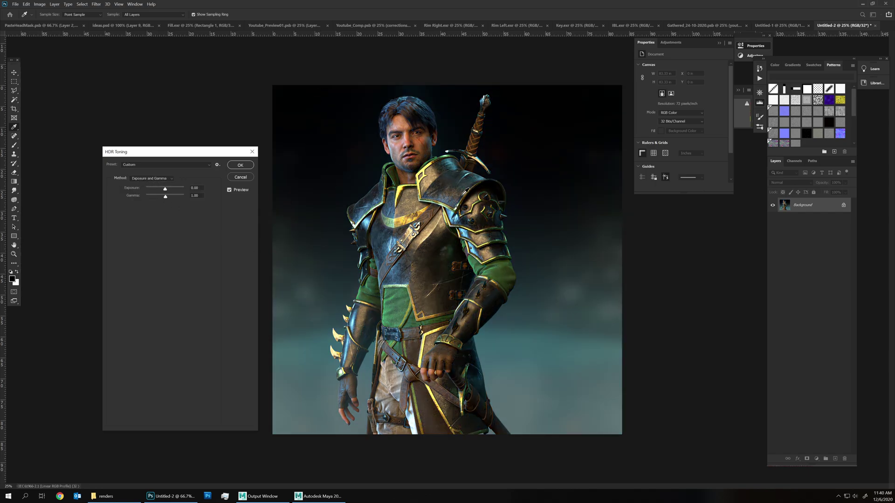
left_click(151, 178)
left_click(156, 189)
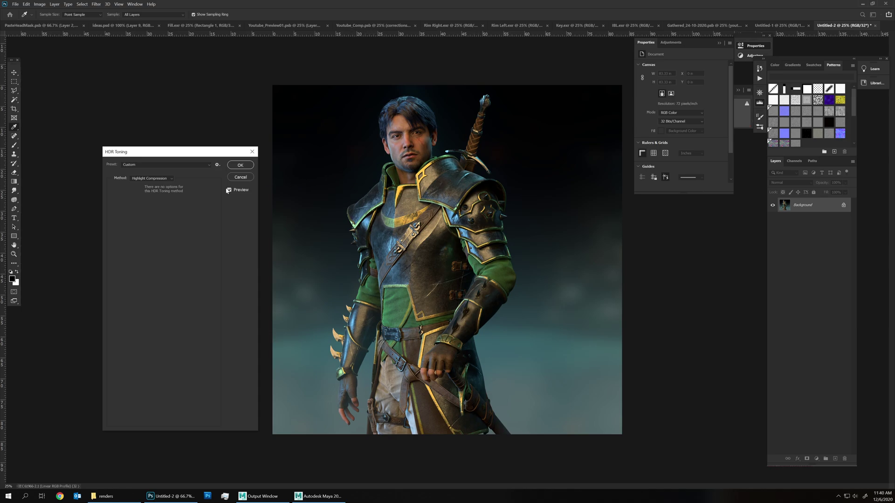
left_click(158, 179)
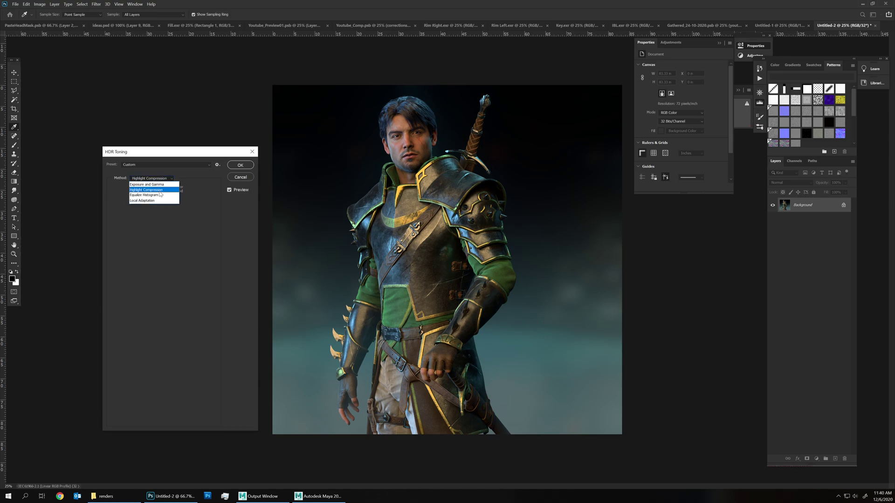
left_click(160, 195)
left_click(174, 178)
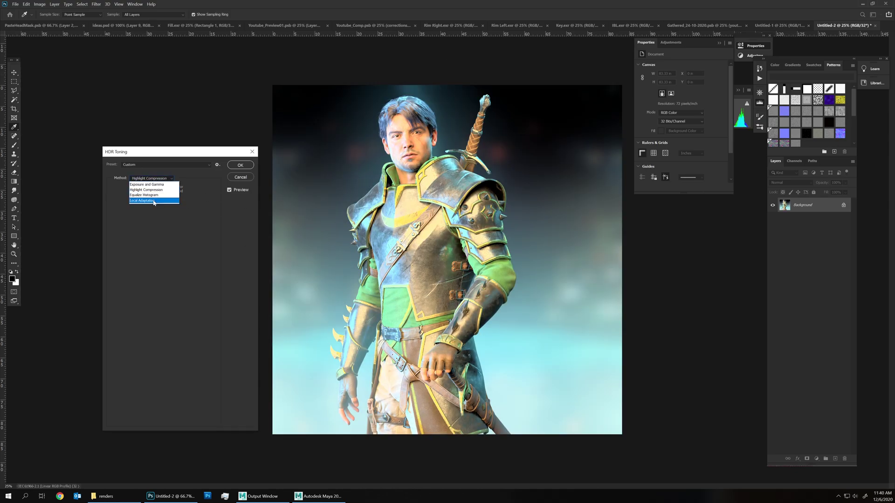
left_click(154, 202)
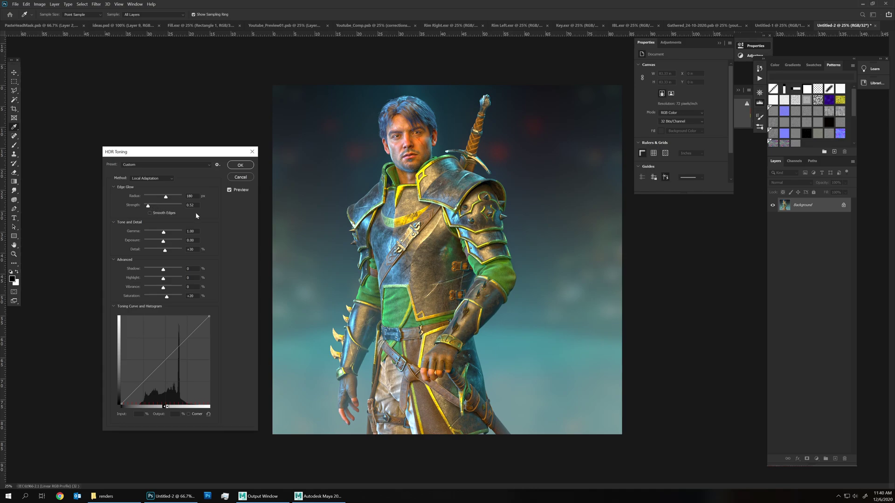
key("Return")
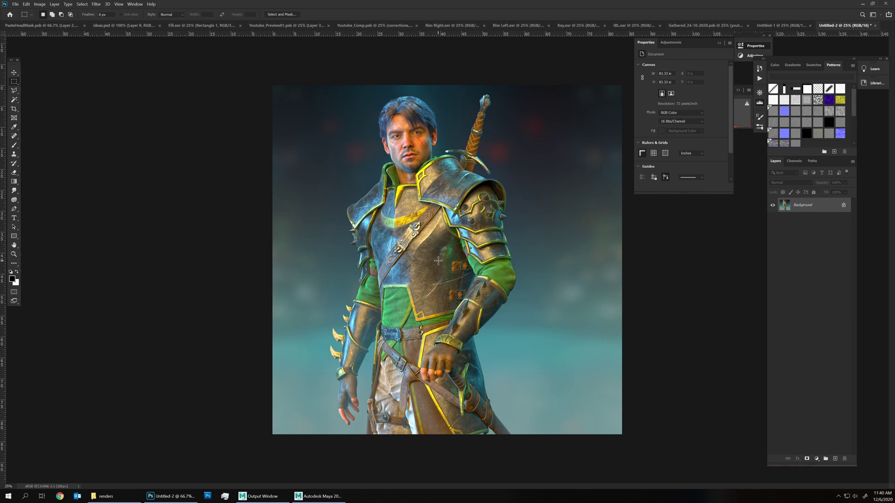
Step: Blend the pasted untoned composite over the toned background at 78% opacity, merge them, and duplicate the result as a layer
key("ctrl+v")
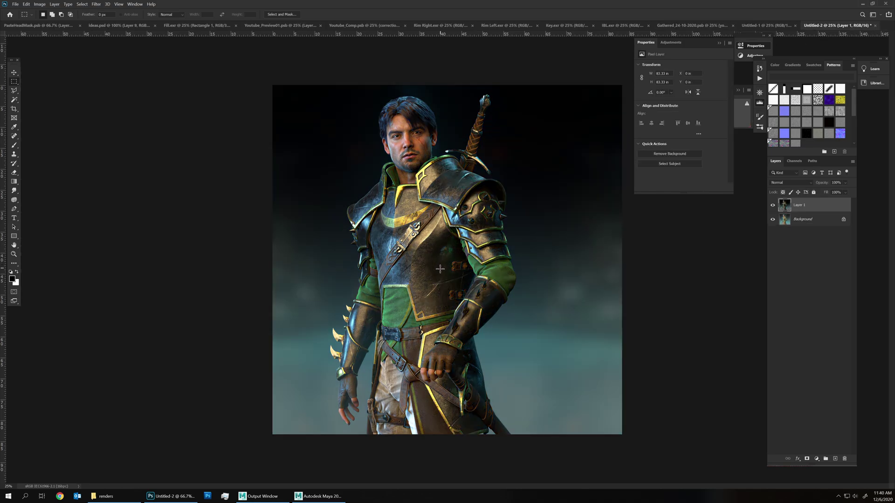
mouse_move(833, 192)
left_mouse_down()
mouse_move(824, 192)
mouse_move(850, 191)
mouse_move(819, 191)
left_mouse_up()
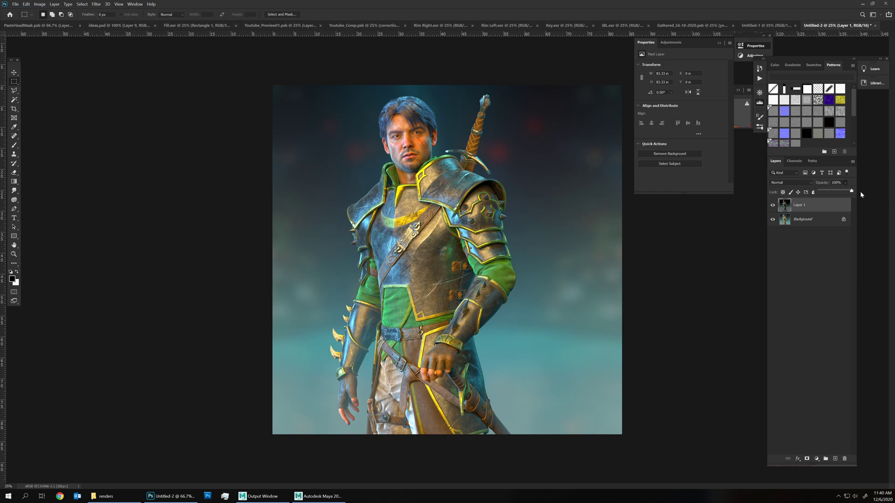
left_click_drag(848, 193, 849, 191)
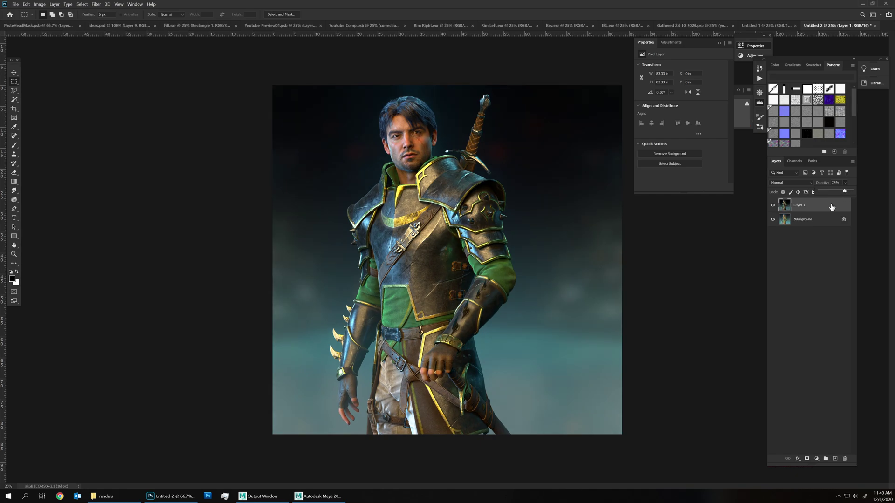
key("Escape")
Step: Open the duplicated Layer 1 in the Camera Raw Filter
left_click(96, 4)
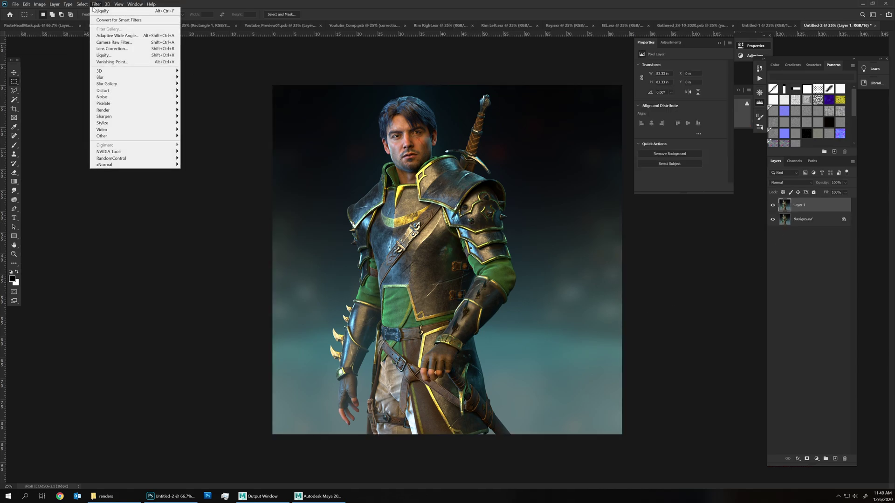
left_click(105, 44)
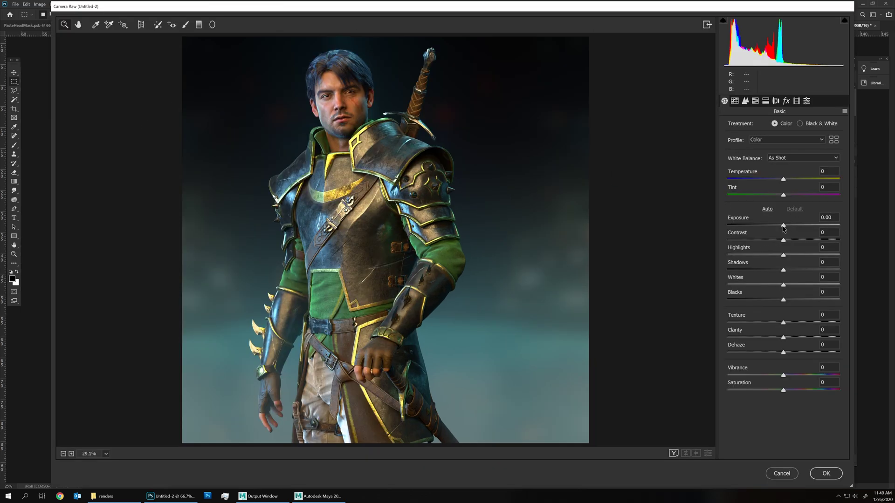
Step: Try an Exposure of -0.65, a raised Texture, and a Clarity of +31, resetting each to 0
left_click(782, 227)
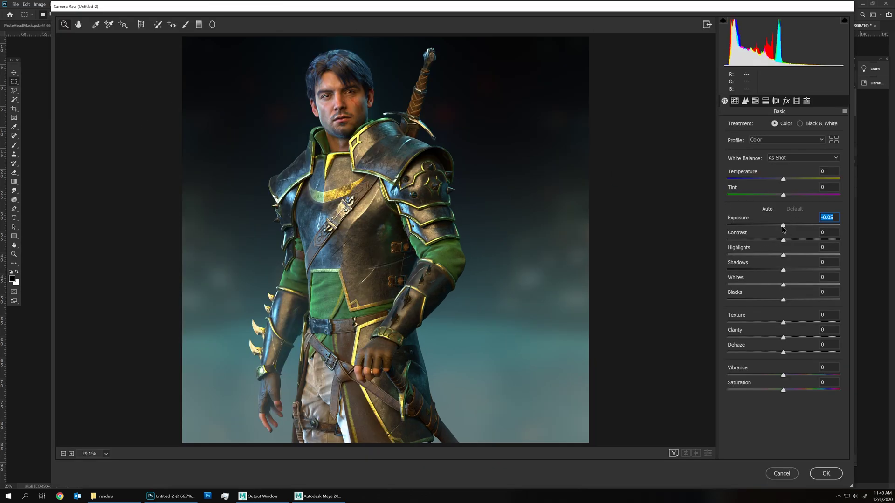
mouse_move(783, 228)
left_mouse_down()
mouse_move(774, 229)
mouse_move(791, 229)
mouse_move(774, 229)
mouse_move(772, 240)
left_mouse_up()
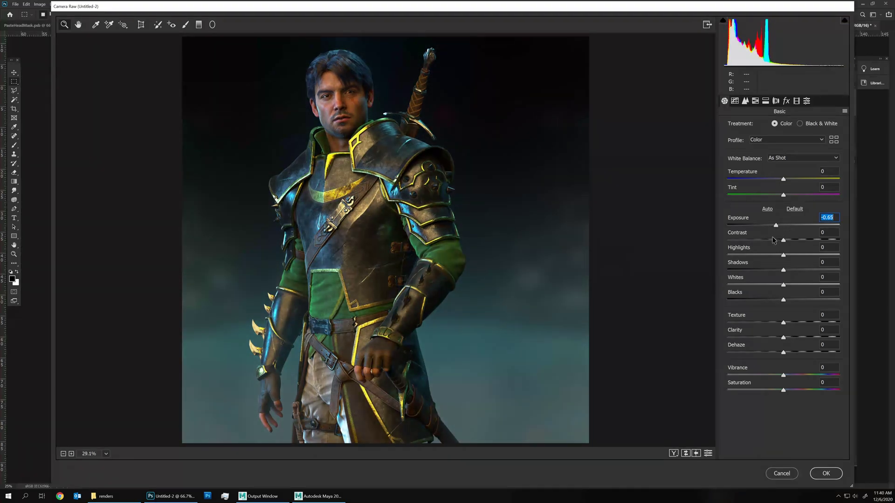
type("0")
key("Tab")
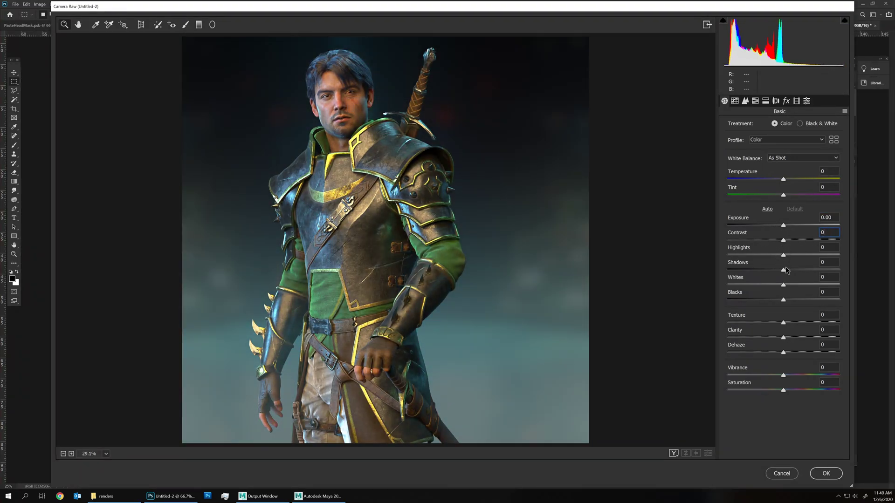
key("Tab")
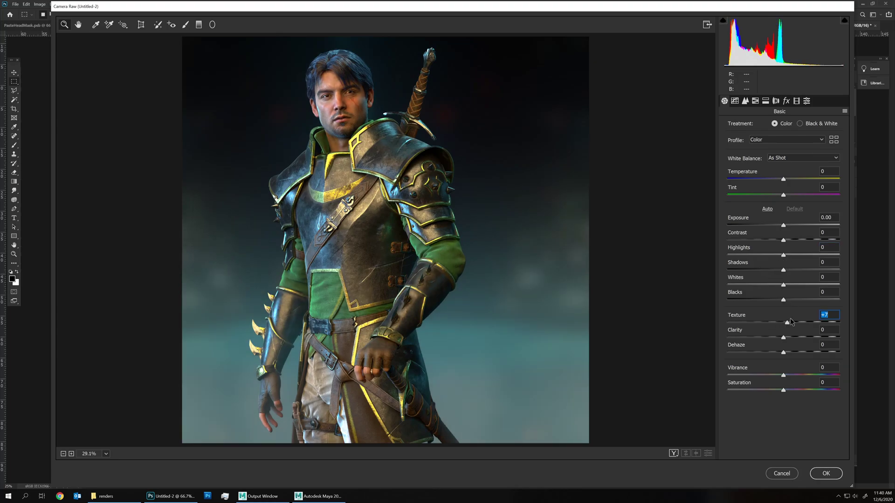
left_click_drag(790, 319, 795, 339)
double_click(758, 321)
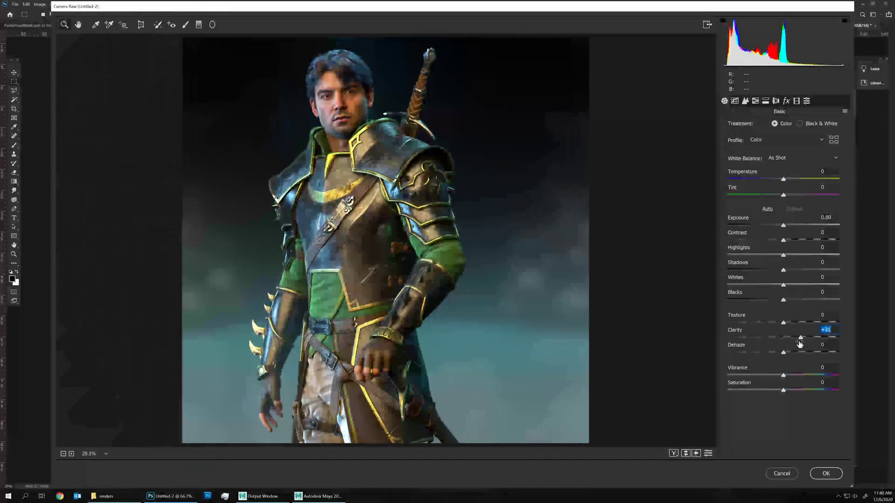
double_click(774, 334)
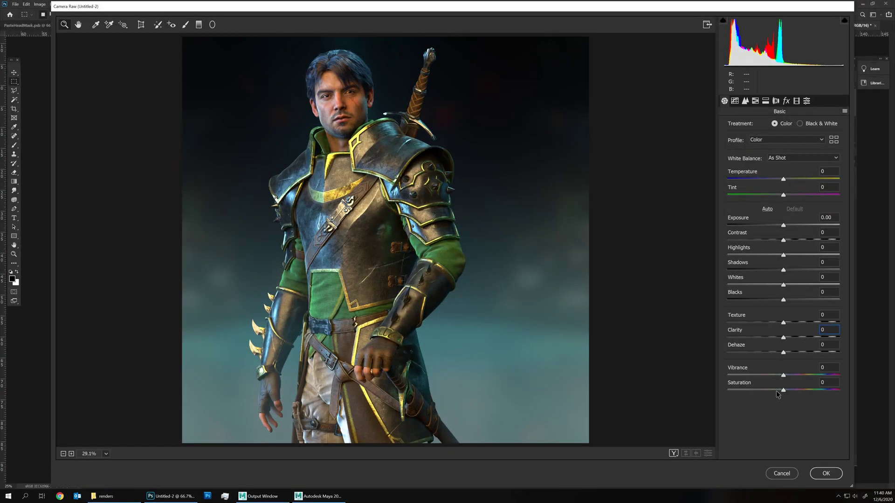
Step: Apply the Warm Shadows creative preset to Layer 1 with the Camera Raw Filter
left_click(806, 100)
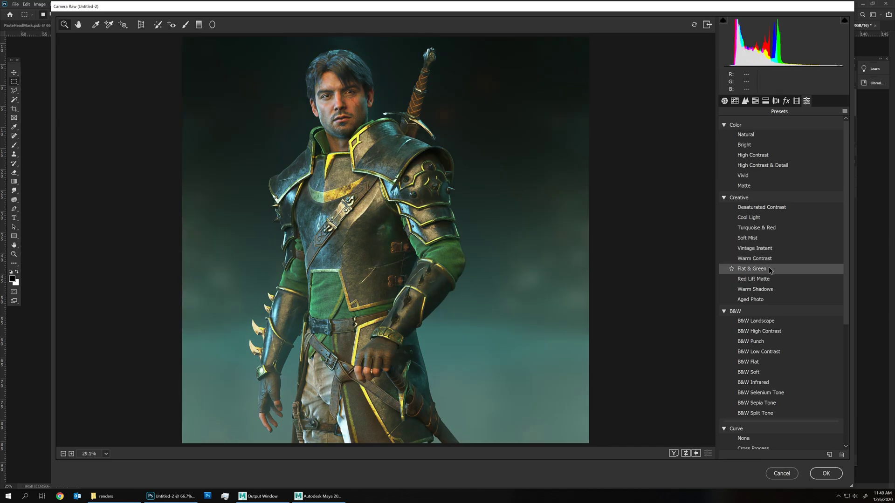
left_click(769, 290)
key("Return")
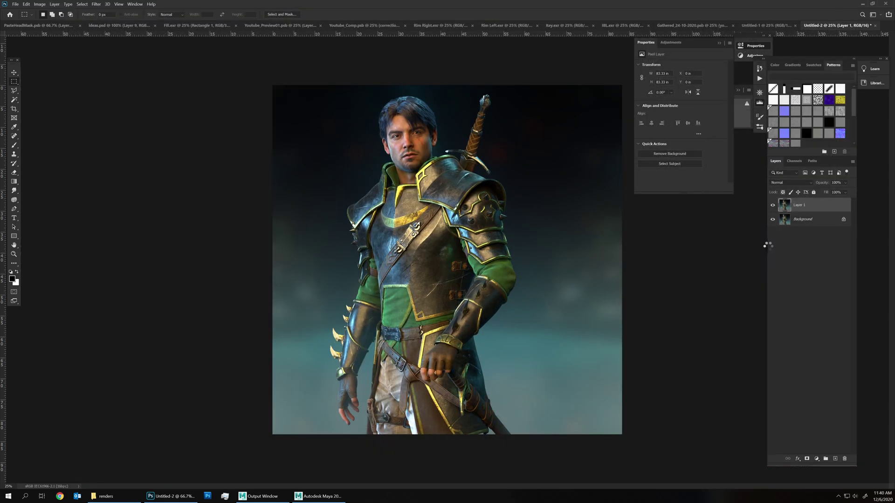
Step: Hide the warm-toned Layer 1 and duplicate the Background layer
left_click(773, 208)
left_click(792, 219)
key("ctrl+j")
Step: Apply the B&W Punch preset to Layer 2 with the Camera Raw Filter
left_click(119, 4)
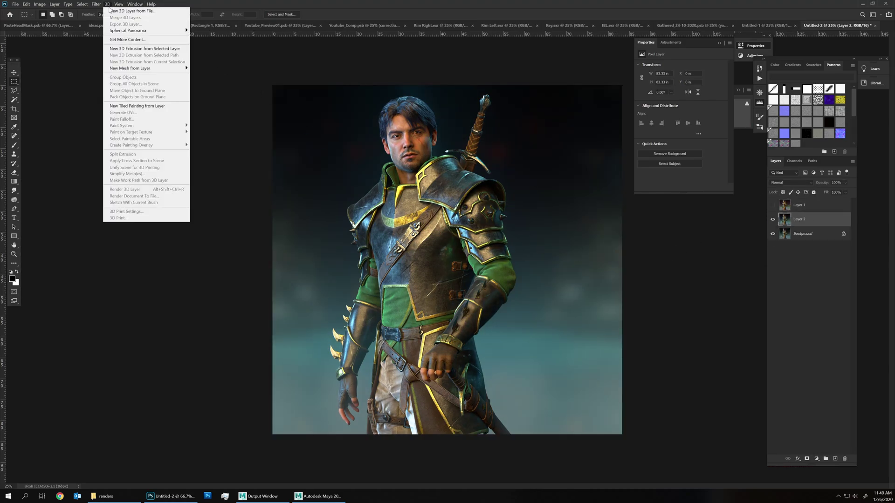
mouse_move(96, 4)
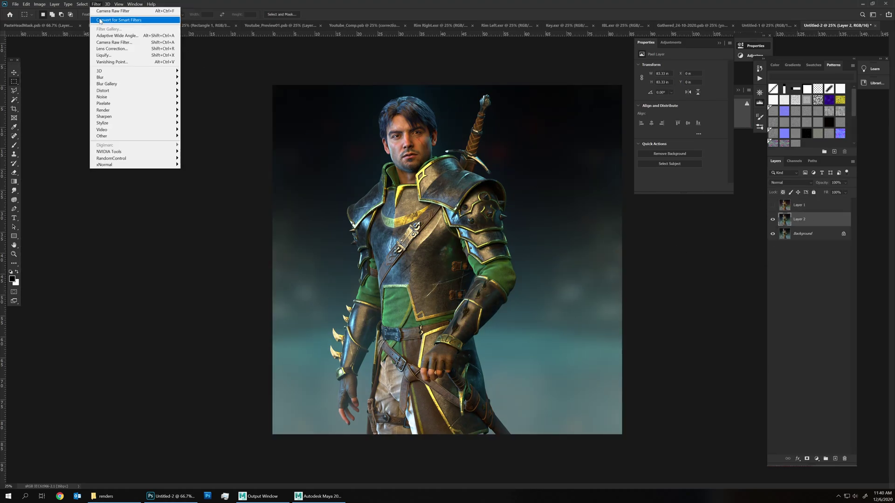
left_click(116, 43)
left_click(804, 101)
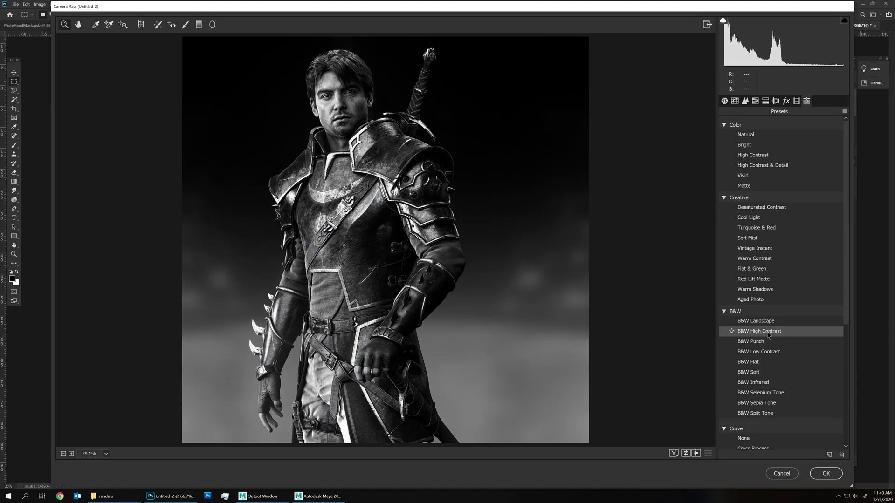
left_click(767, 341)
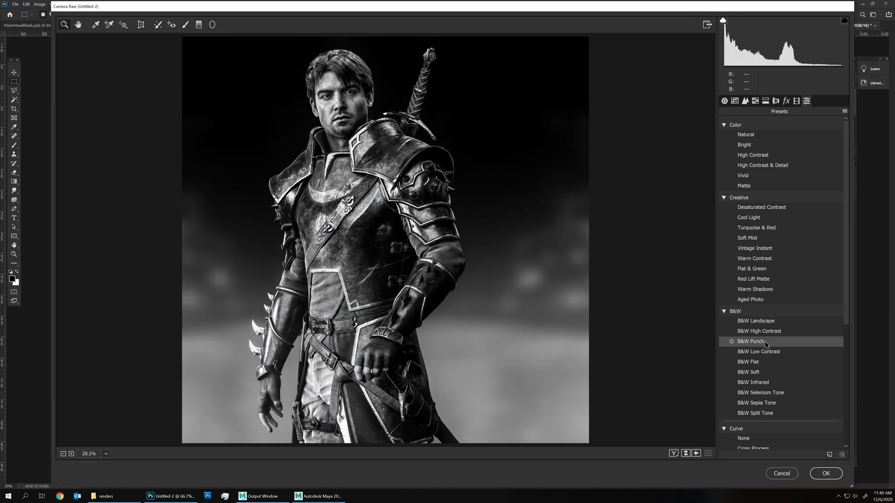
left_click(826, 474)
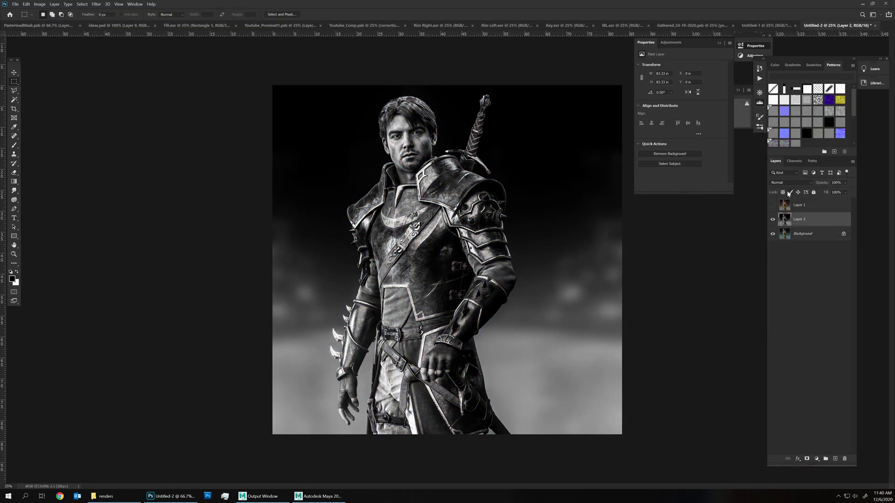
Step: Blend the black-and-white Layer 2 in Luminosity mode at 23% opacity
left_click(790, 182)
left_click(792, 357)
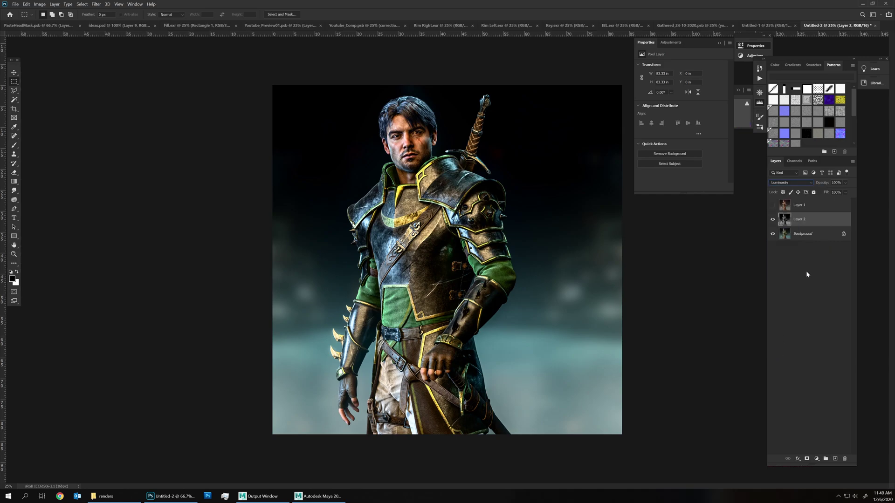
left_click_drag(825, 192, 826, 194)
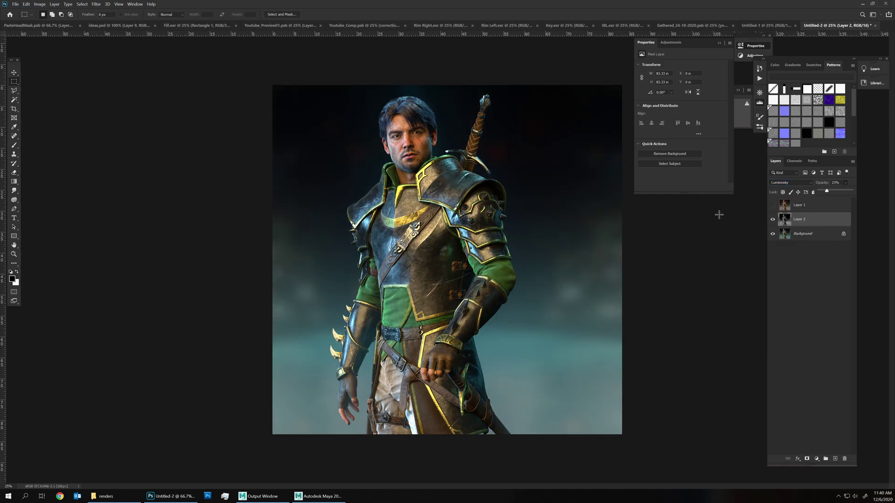
left_click(772, 219)
Step: Show the warm-toned Layer 1, set its blend mode to Color and lower its opacity
left_click(773, 205)
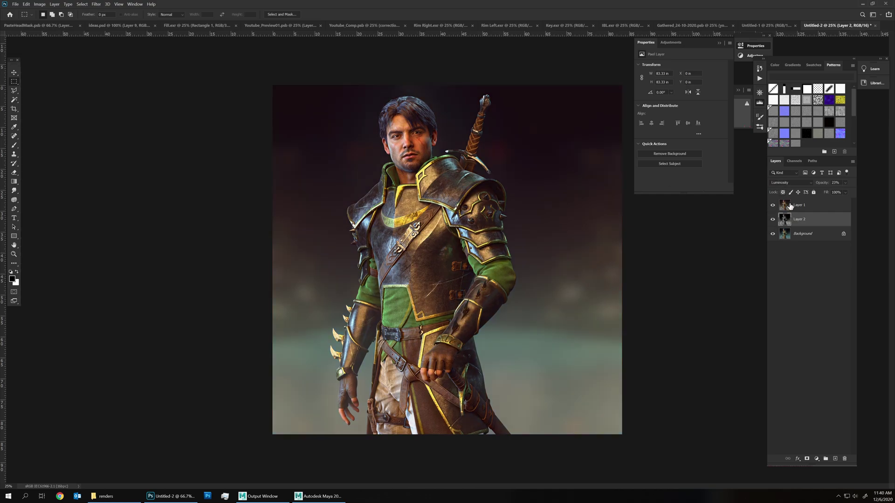
left_click(799, 205)
left_click(790, 183)
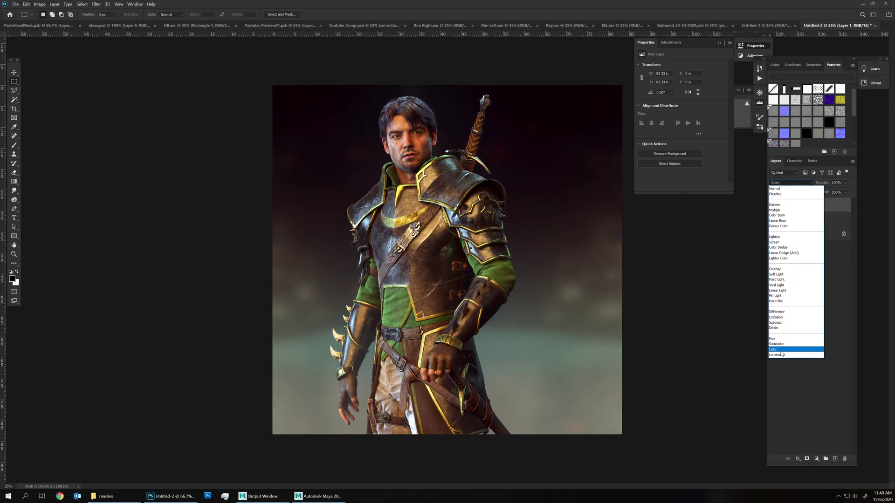
left_click(780, 349)
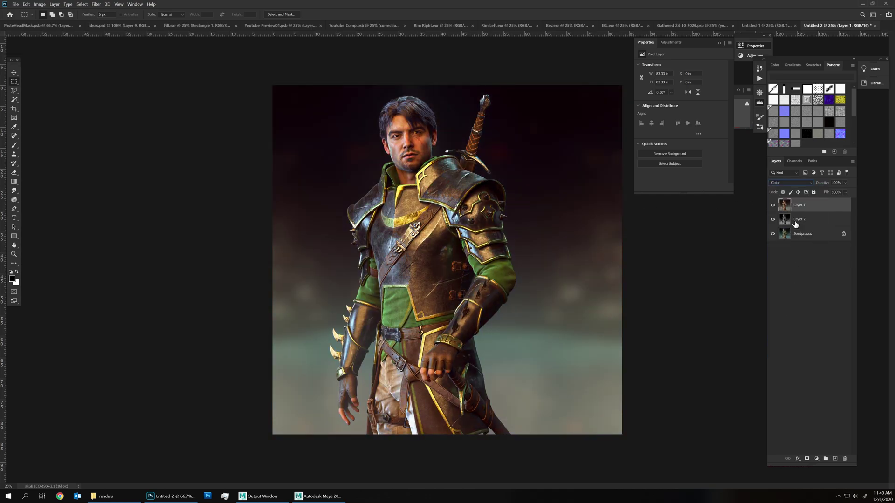
left_click(773, 204)
left_click(774, 205)
left_click_drag(844, 183, 834, 193)
Step: Stamp the visible layers into a new layer and use the Camera Raw Filter with Temperature -11 and Tint slightly toward green
key("ctrl+shift+alt+e")
left_click(98, 4)
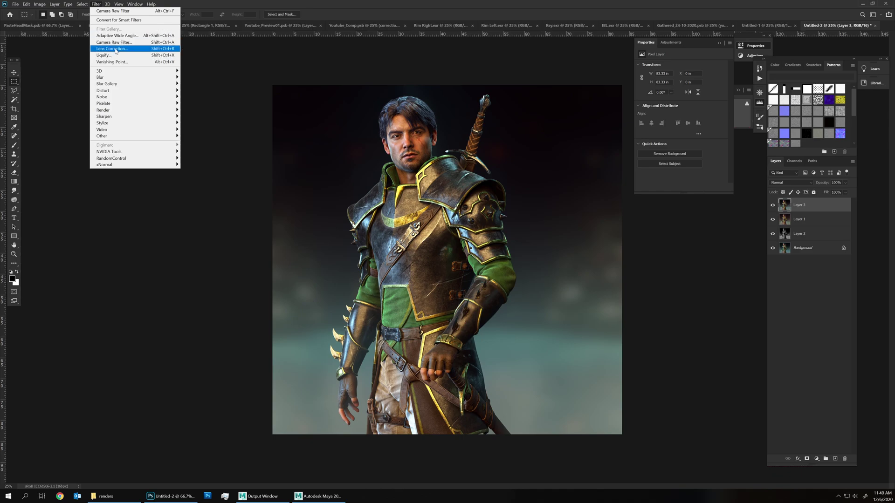
left_click(115, 42)
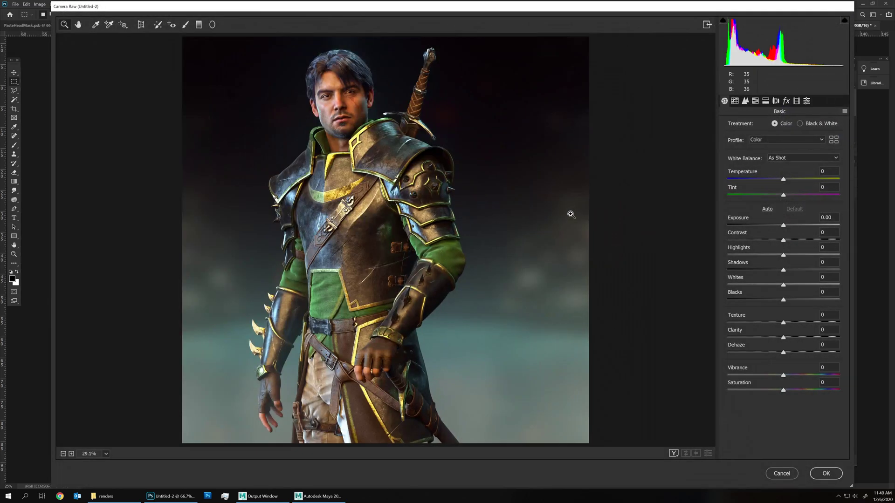
mouse_move(783, 180)
left_mouse_down()
mouse_move(775, 180)
mouse_move(791, 180)
mouse_move(773, 177)
mouse_move(791, 181)
mouse_move(777, 183)
left_mouse_up()
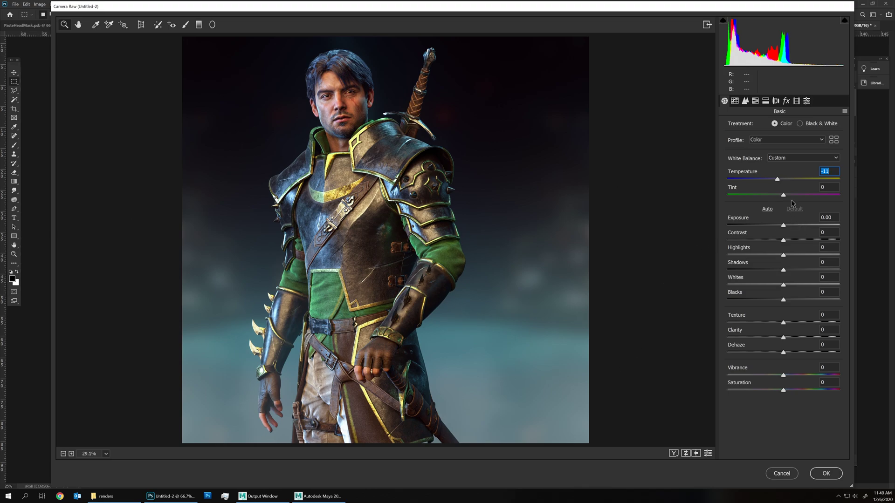
mouse_move(785, 194)
left_mouse_down()
mouse_move(796, 198)
mouse_move(770, 201)
mouse_move(781, 205)
left_mouse_up()
Step: Set the Greens luminance to -35 in the HSL adjustments and apply the Camera Raw Filter
left_click(735, 103)
left_click(745, 101)
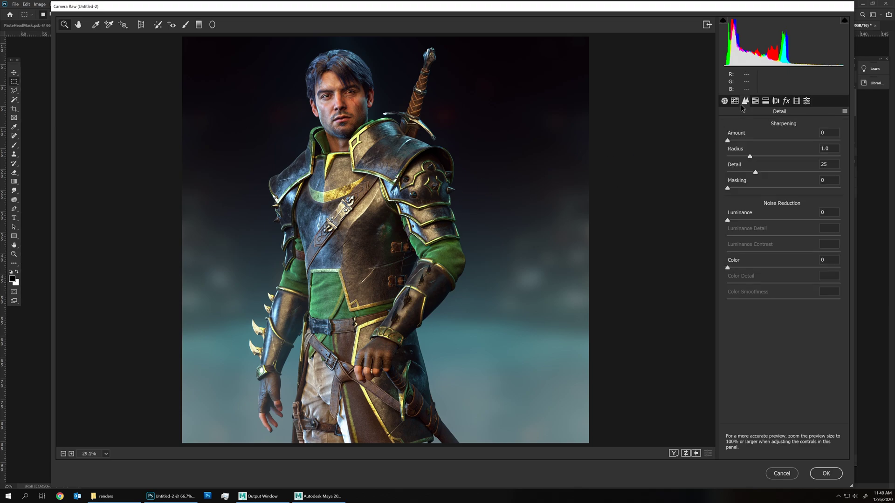
left_click(755, 102)
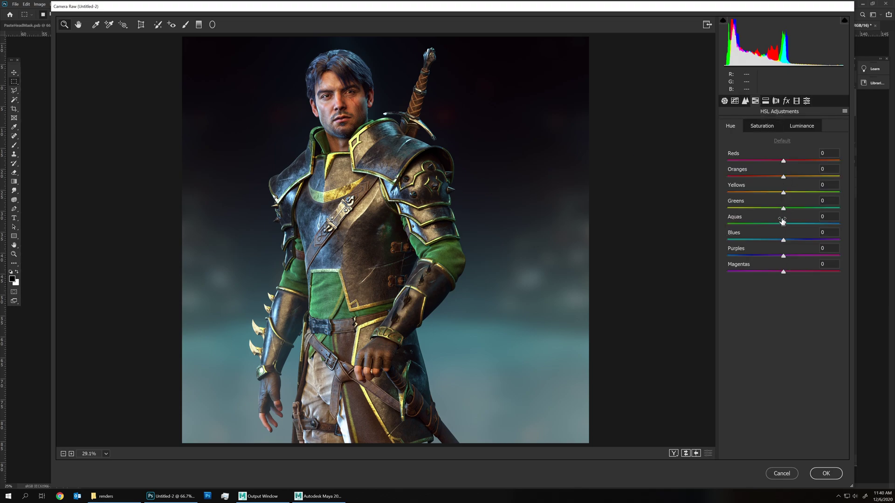
left_click_drag(784, 211, 762, 215)
left_click(768, 129)
left_click(801, 126)
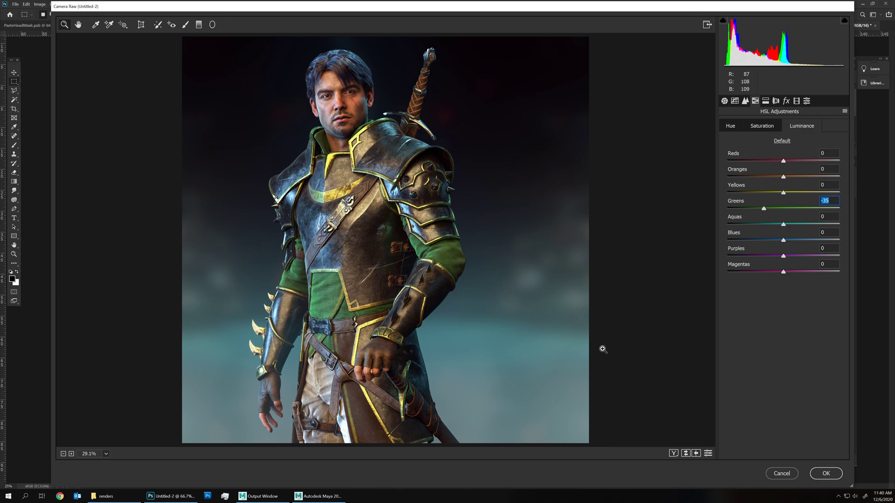
key("Return")
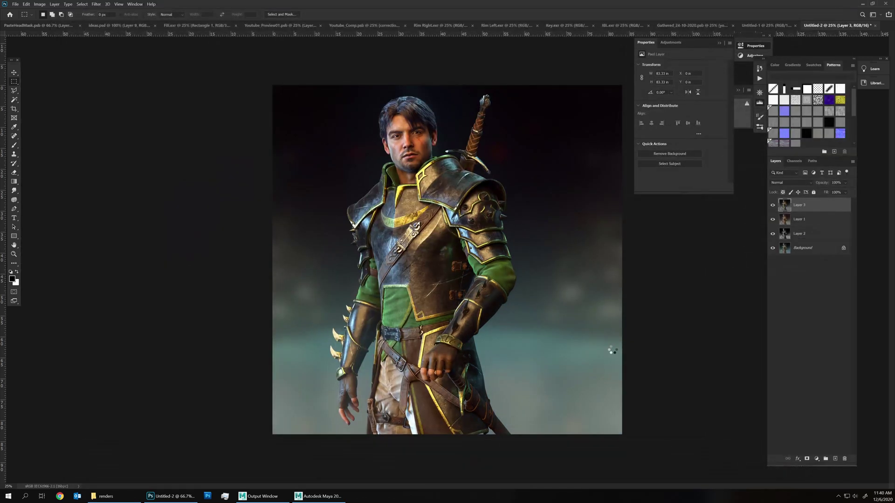
Step: Stamp all visible layers into the empty Layer 4
left_click(14, 182)
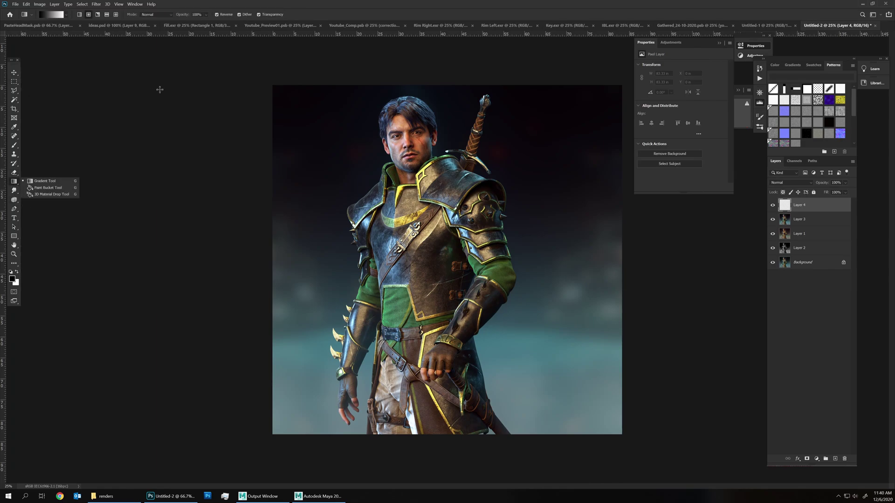
key("m")
left_click(56, 72)
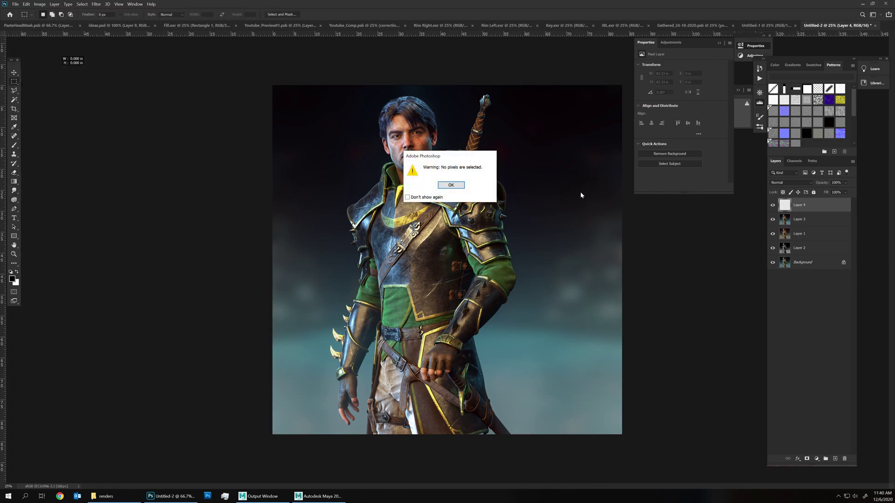
key("Return")
key("ctrl+shift+alt+e")
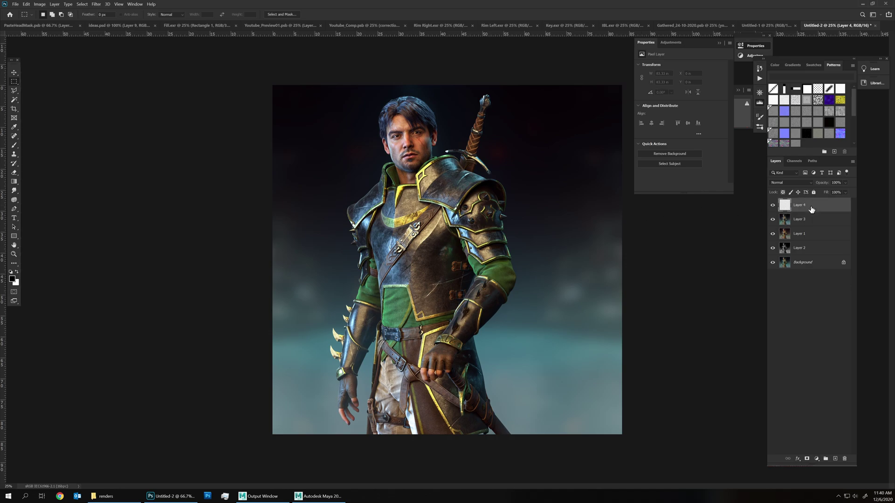
Step: Apply a strong Gaussian Blur to Layer 4 so the figure is reduced to soft shapes
left_click(96, 4)
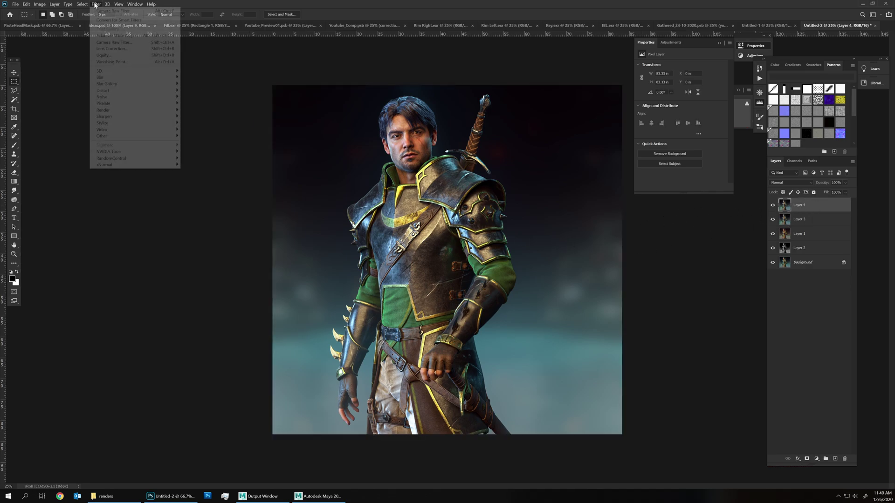
mouse_move(107, 76)
left_click(198, 104)
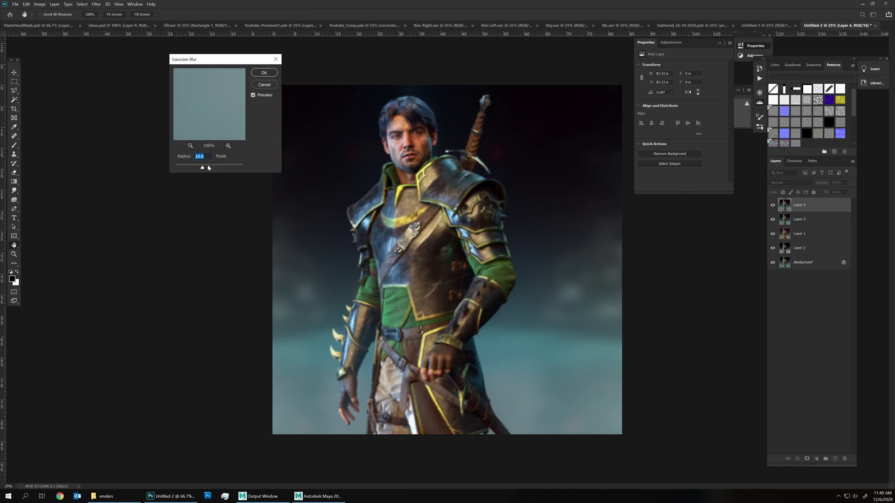
left_click_drag(219, 166, 219, 168)
key("Return")
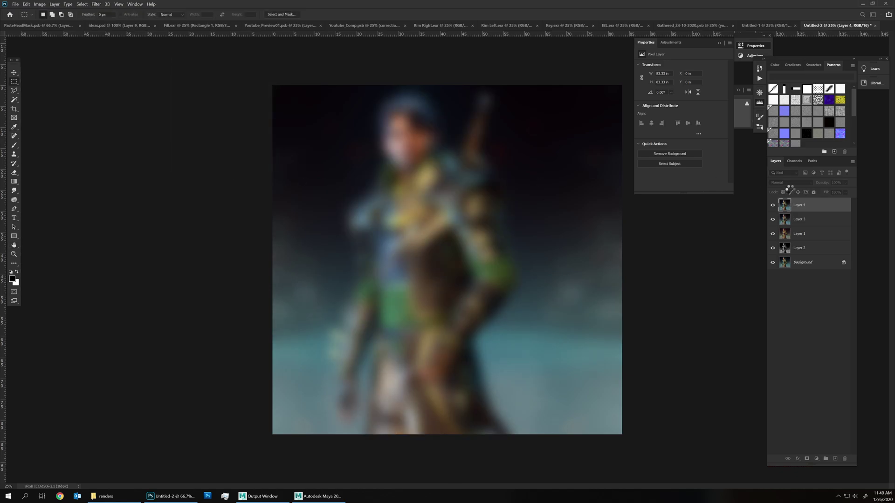
Step: Set the blurred Layer 4 to Overlay at 16% opacity and compare the image with and without it
left_click(787, 182)
left_click(797, 266)
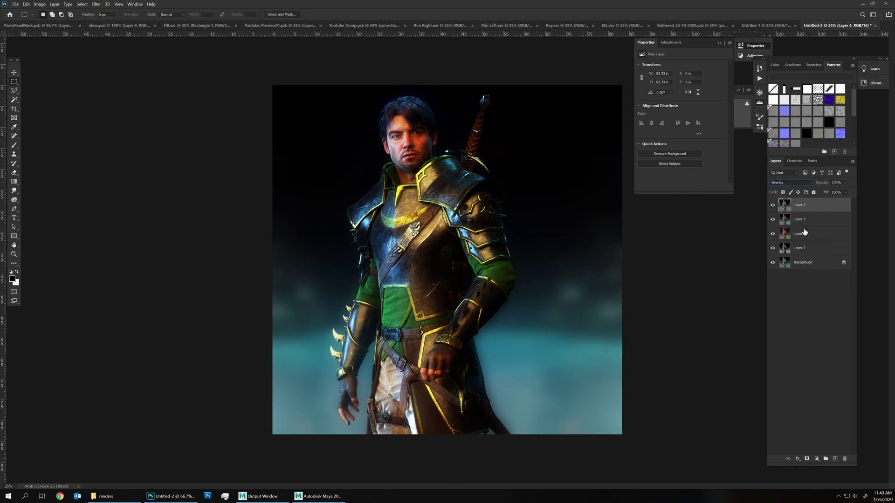
left_click_drag(828, 191, 827, 194)
left_click(772, 205)
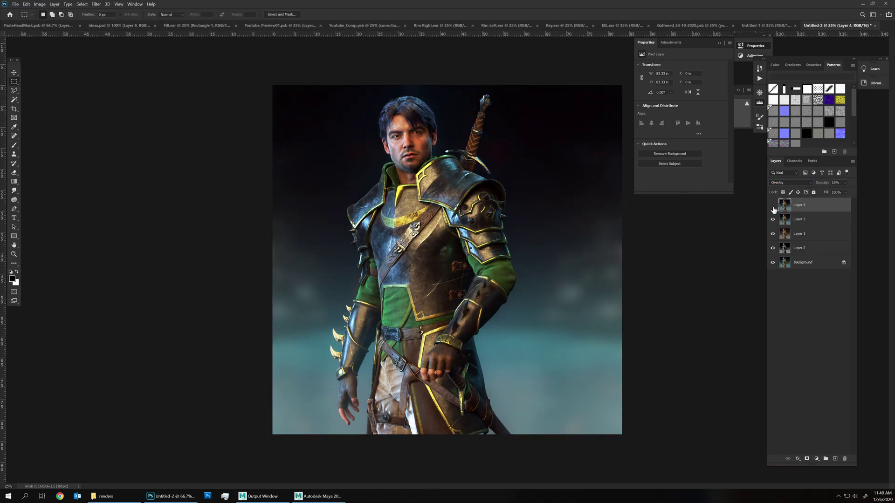
left_click(773, 205)
left_click(772, 206)
left_click(772, 205)
left_click(773, 209)
left_click(772, 210)
left_click(772, 212)
Step: Stamp the visible layers into Layer 5, and draw a white-to-black radial gradient on a new layer from the face to the lower-right image corner
key("ctrl+shift+alt+n")
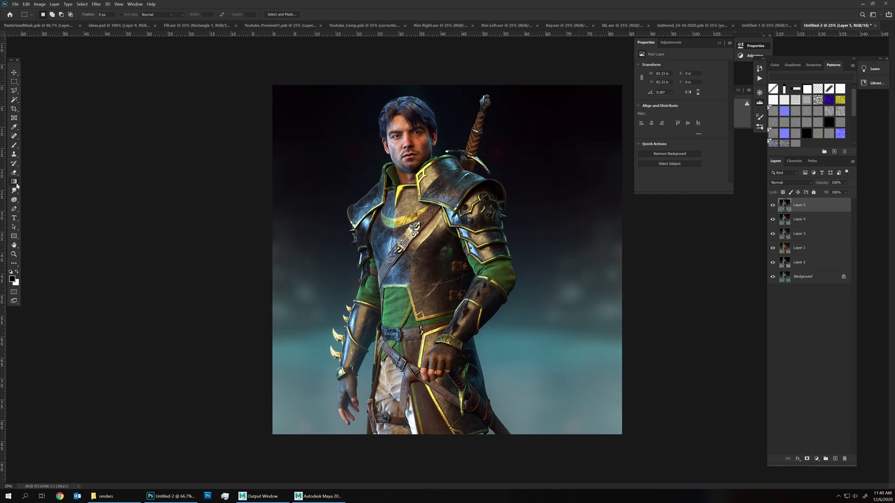
left_click(14, 181)
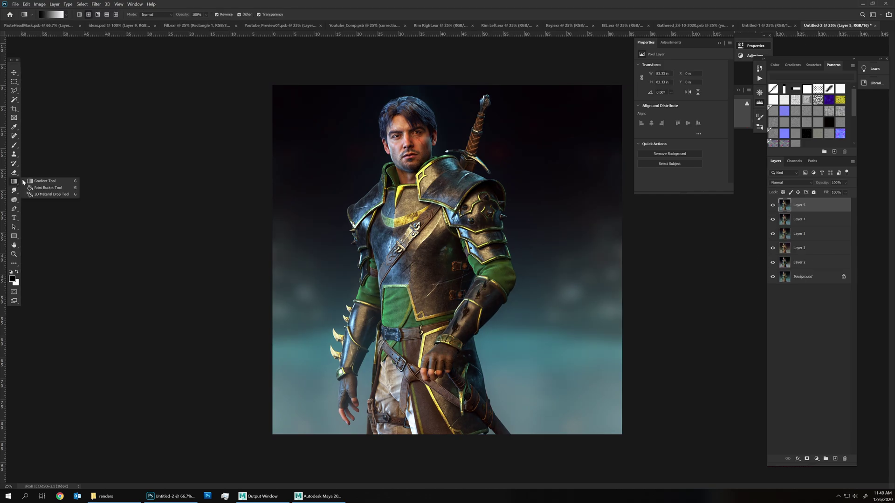
left_click(834, 459)
left_click_drag(407, 138, 617, 429)
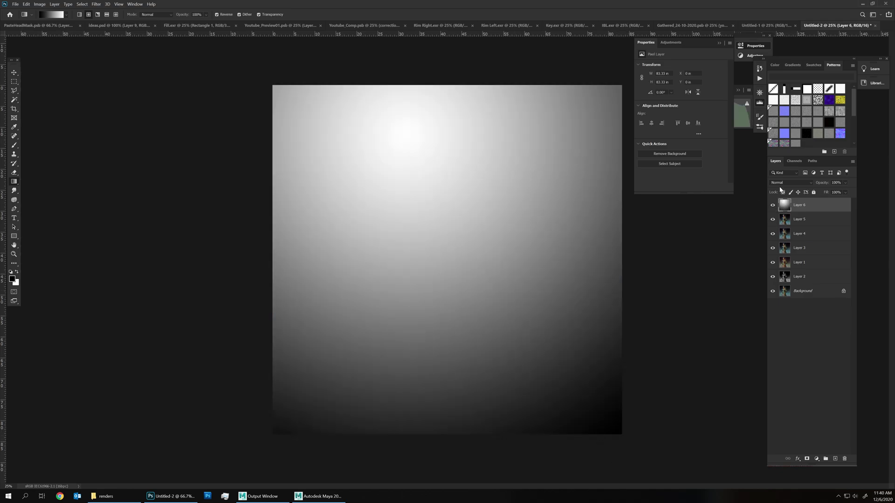
Step: Set the gradient on Layer 6 to Color Burn blending at 26% opacity to form a vignette
left_click(781, 183)
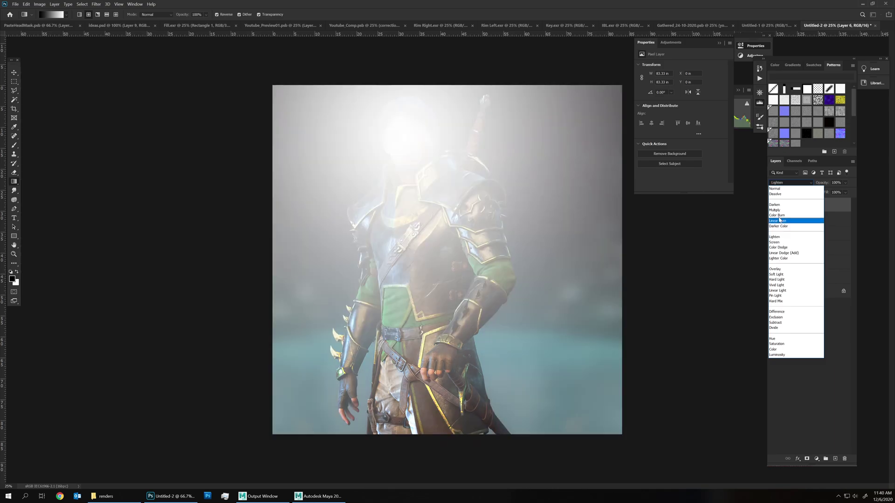
left_click(780, 210)
key("Down")
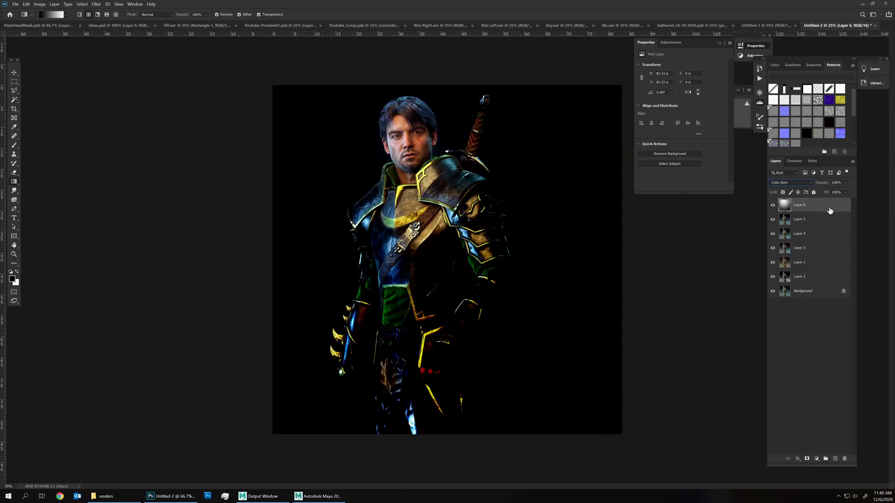
key("Down")
key("Up")
mouse_move(833, 193)
left_mouse_down()
mouse_move(825, 193)
mouse_move(852, 192)
left_mouse_up()
left_click(837, 204, "ctrl")
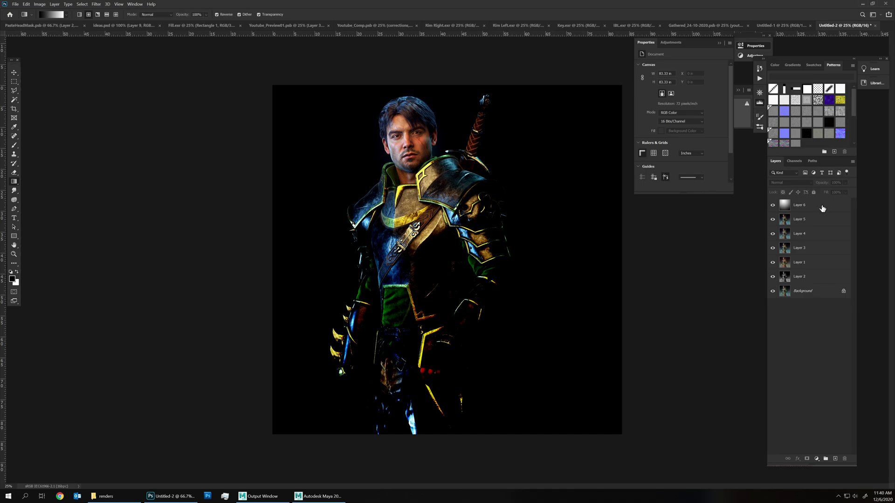
left_click(823, 208)
left_click(845, 192)
mouse_move(827, 203)
left_mouse_down()
mouse_move(848, 183)
mouse_move(818, 190)
mouse_move(830, 193)
left_mouse_up()
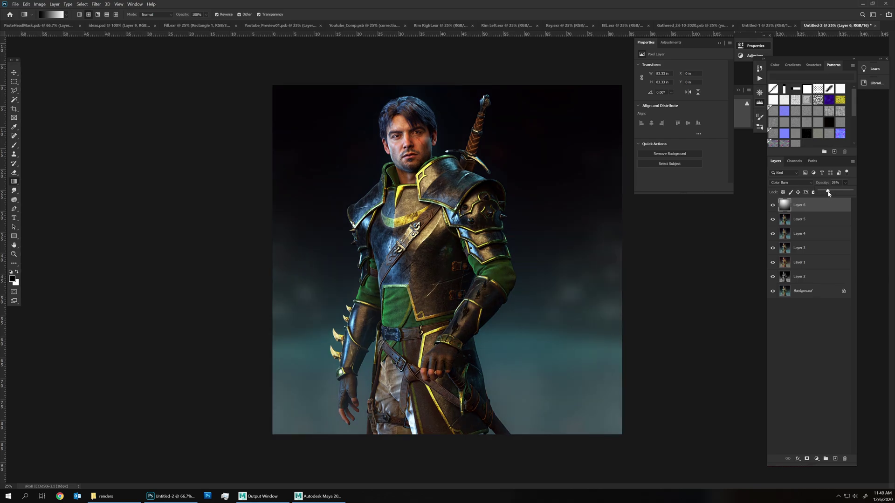
Step: Add a new layer above the vignette and fill it entirely with mid-grey using the Paint Bucket
left_click(17, 253)
left_click_drag(449, 177, 528, 255)
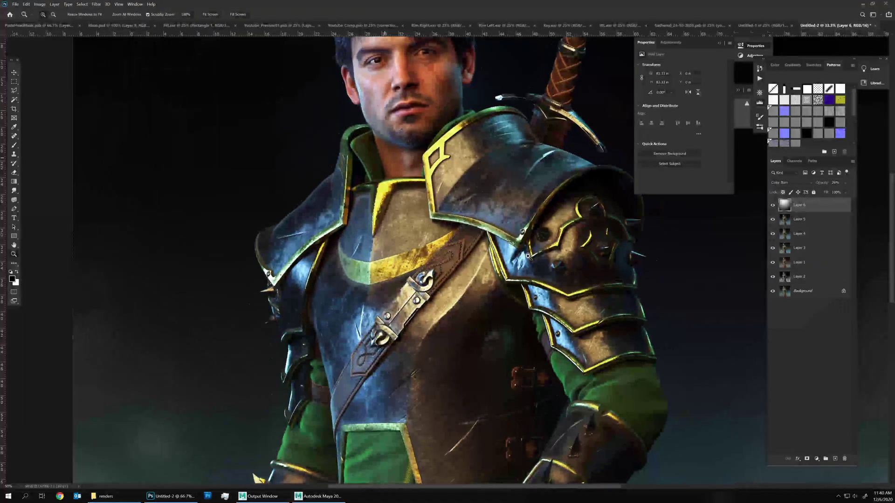
left_click_drag(422, 280, 429, 310)
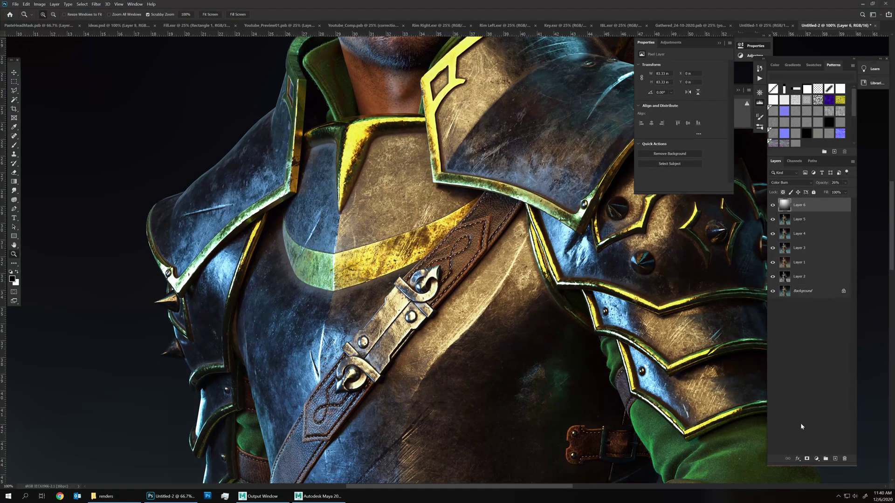
left_click(834, 459)
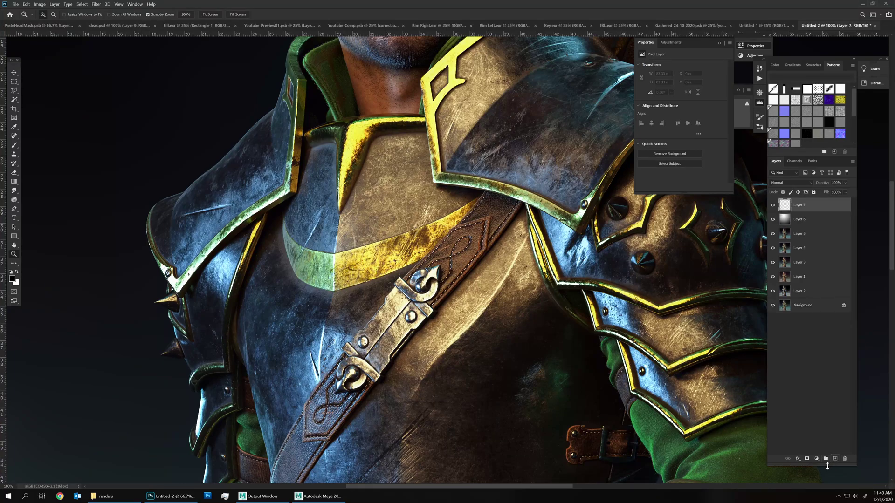
right_click(14, 181)
left_click(46, 190)
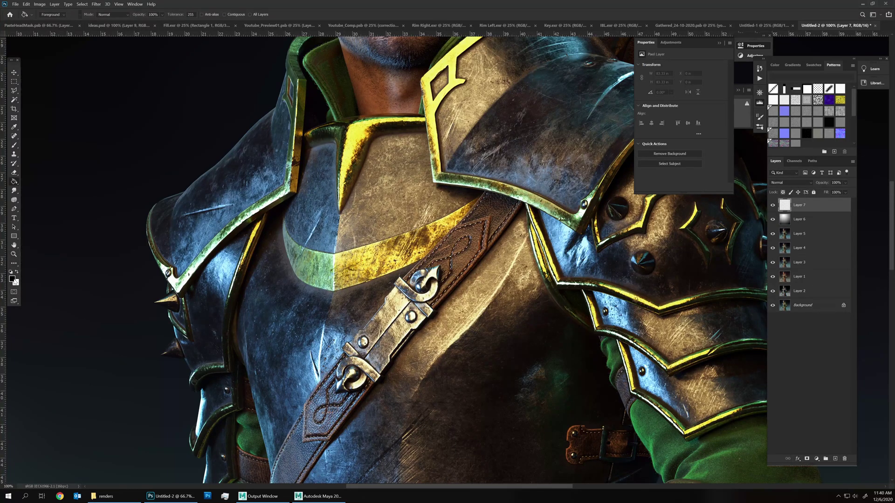
left_click(13, 279)
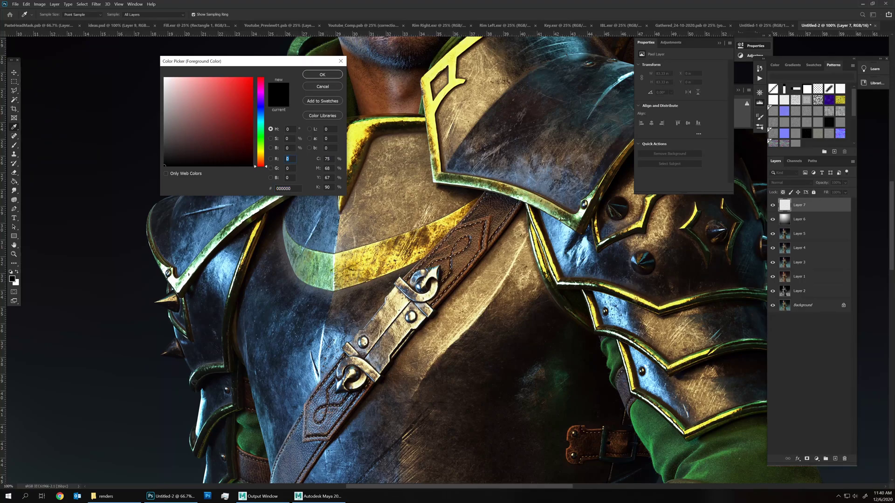
left_click(237, 93)
key("Return")
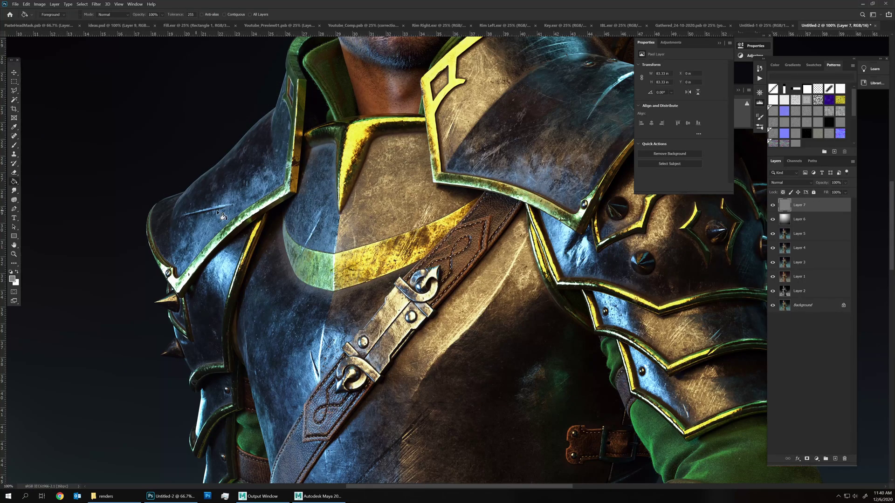
left_click(222, 216)
Step: Add 5% monochromatic noise with Uniform distribution to the grey Layer 7
left_click(96, 4)
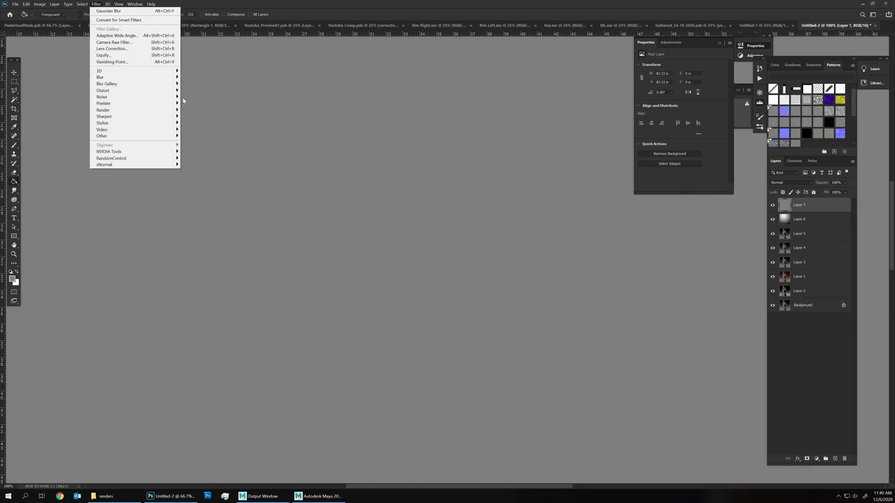
mouse_move(163, 97)
left_click(195, 94)
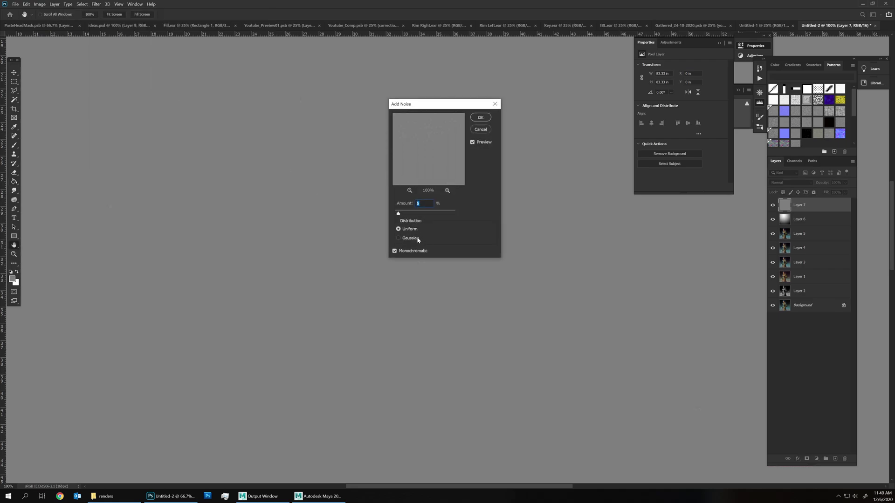
key("Return")
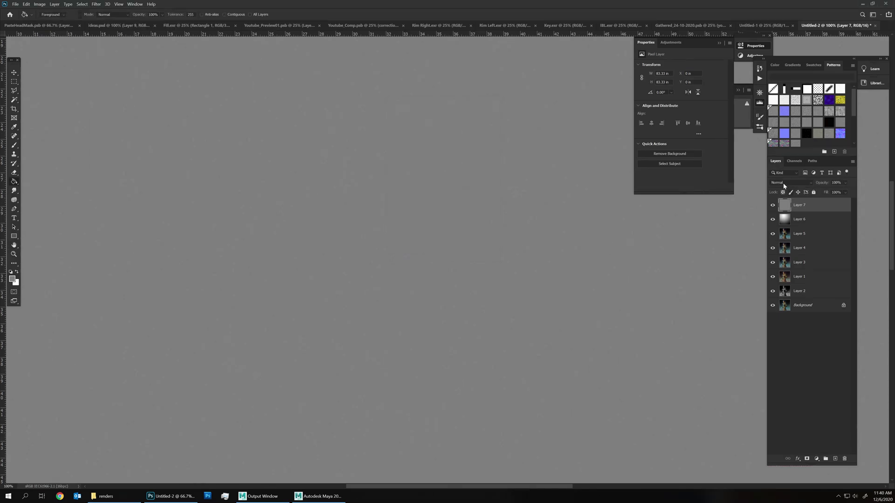
Step: Set the noise layer to Overlay blending and compare the image with and without the grain
left_click(784, 184)
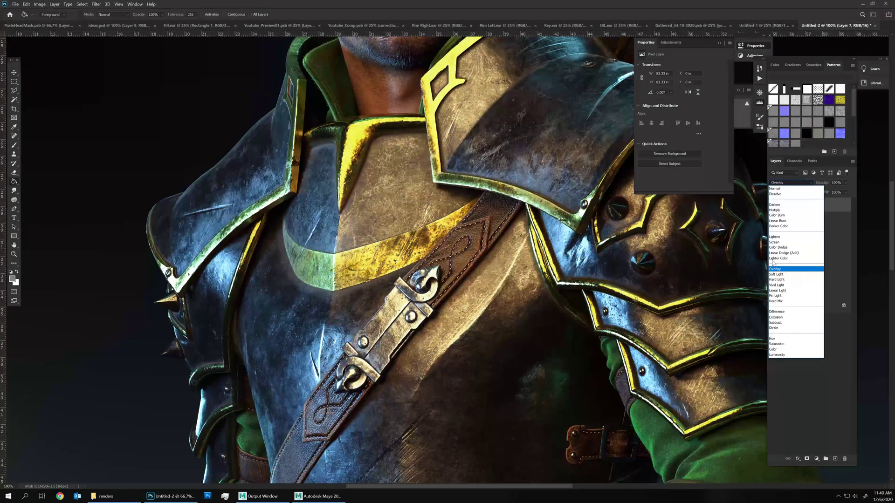
left_click(774, 269)
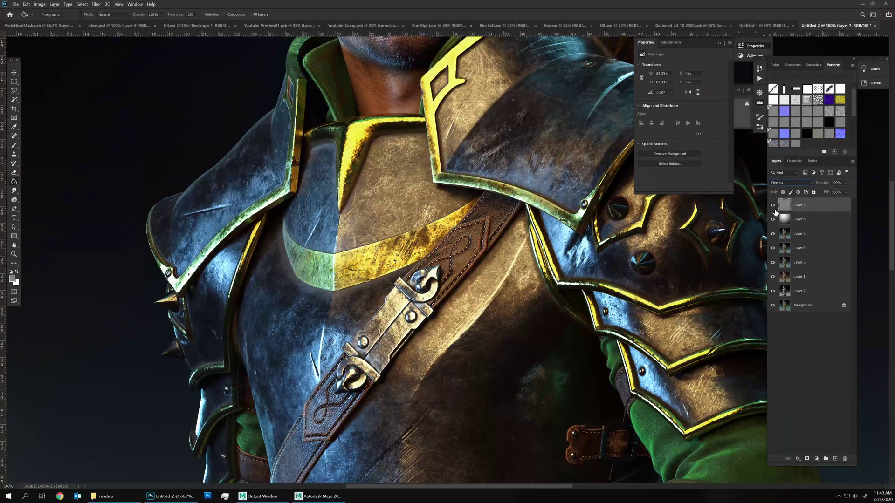
left_click(773, 205)
left_click(772, 206)
left_click_drag(889, 230, 859, 366)
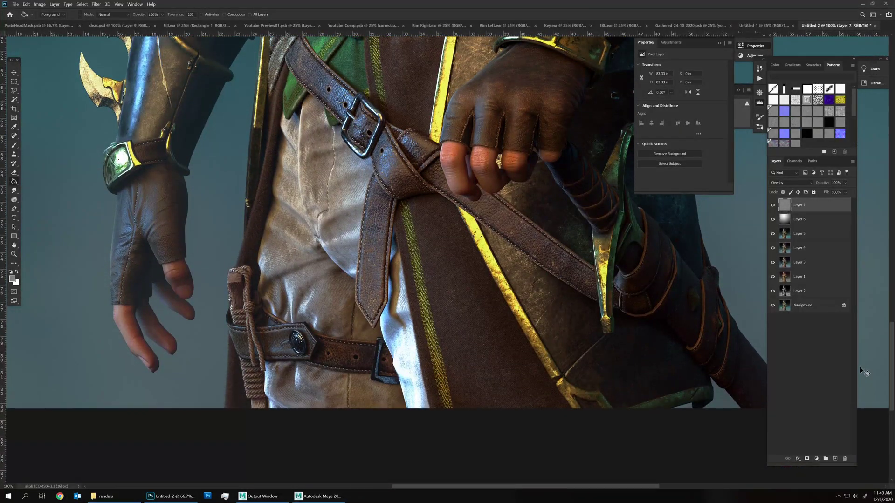
Step: Copy the whole graded image merged and paste it as a new layer at the top of Youtube_Comp.psb
key("ctrl+minus")
key("ctrl+minus")
key("ctrl+minus")
key("ctrl+minus")
key("ctrl+a")
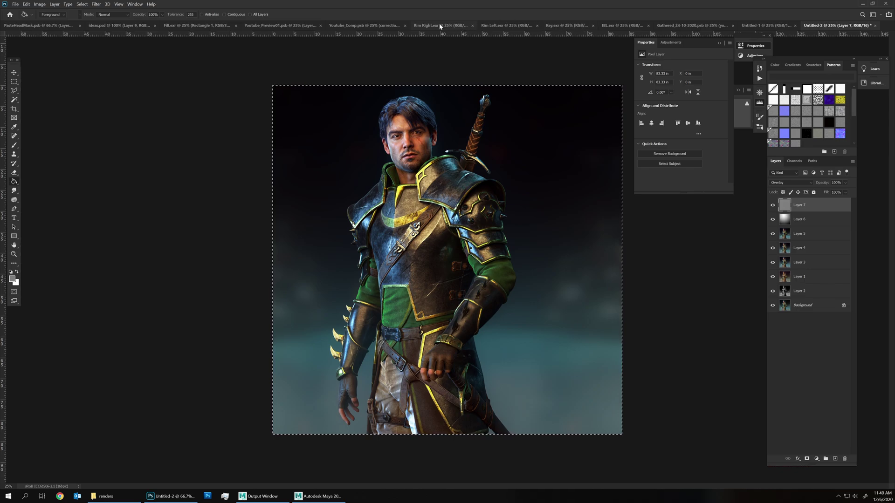
left_click(371, 26)
left_click(782, 209)
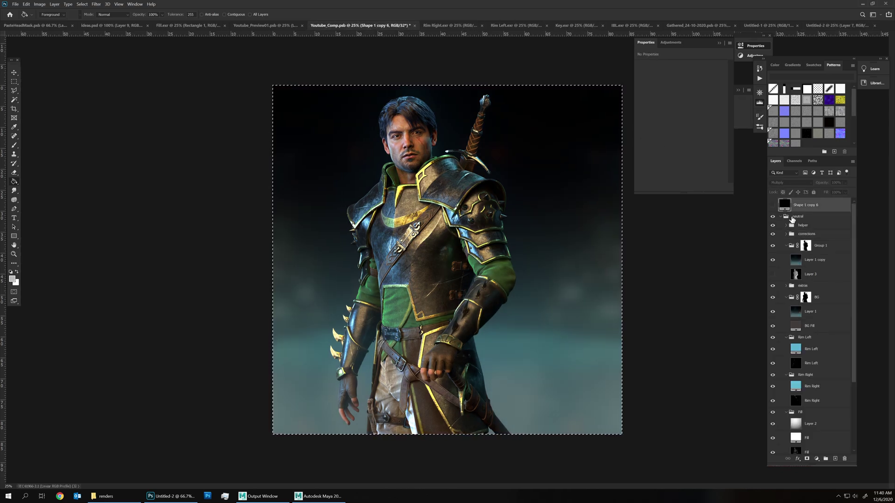
key("ctrl+v")
key("Return")
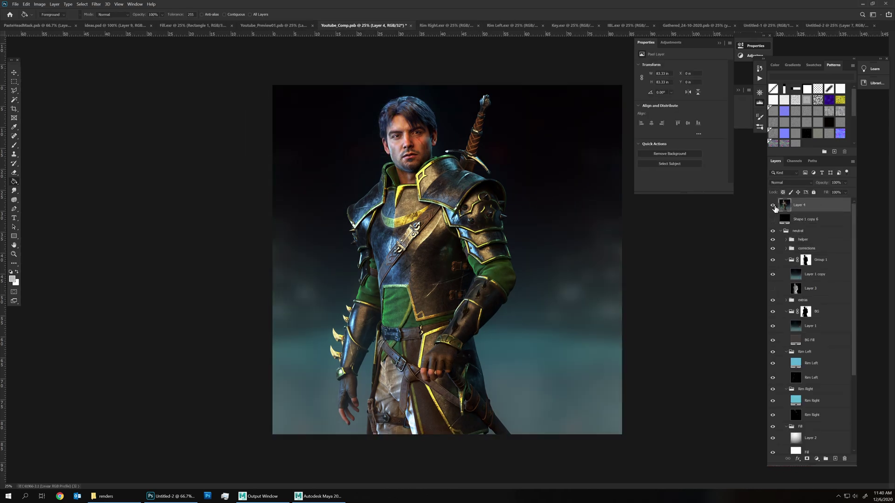
Step: Toggle the pasted graded layer's visibility to compare the final grade with the original composite
left_click(773, 206)
left_click(772, 206)
left_click(772, 207)
left_click(771, 207)
left_click(772, 206)
left_click(772, 206)
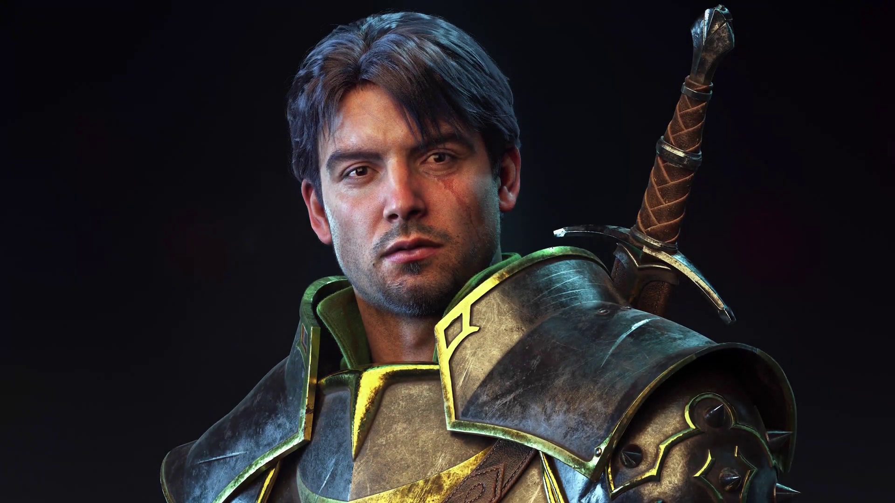